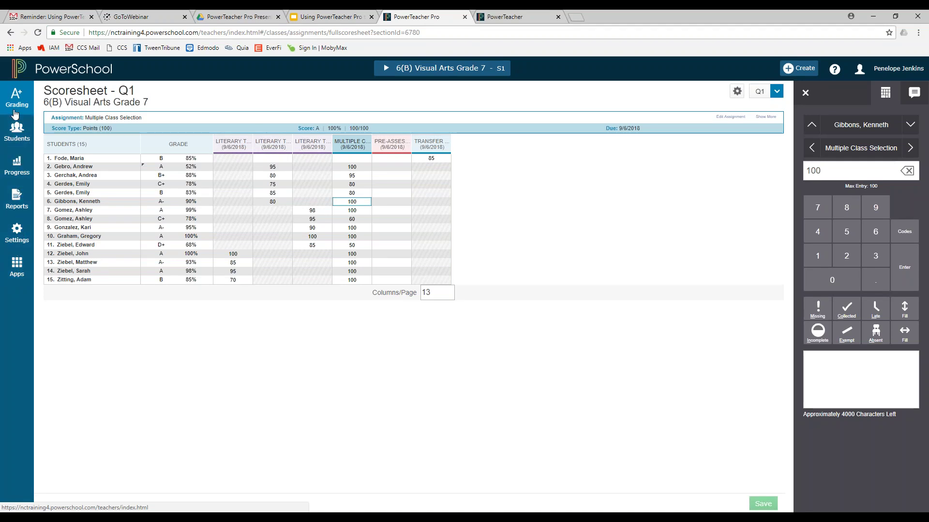
Open the class descriptions settings and leave only the 3(B) Visual Arts Grade 7 class expanded
left_click(20, 233)
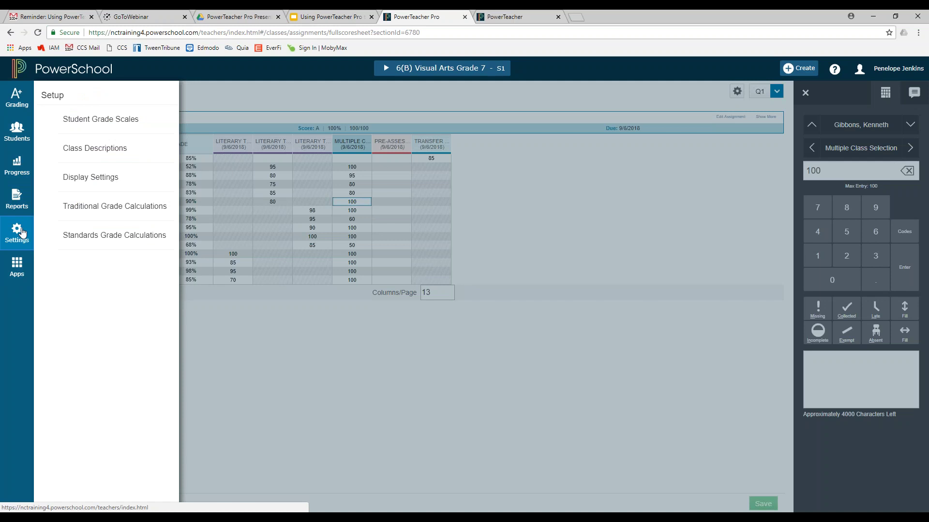
left_click(84, 151)
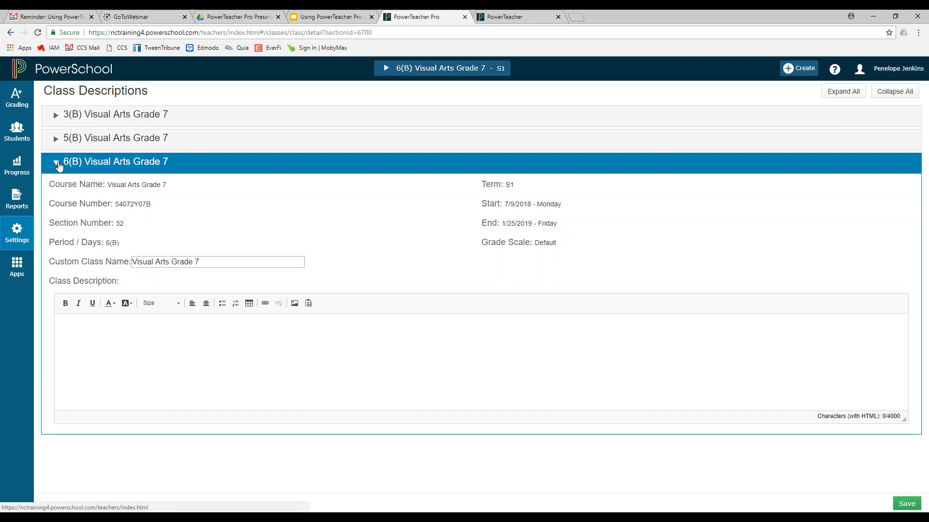
left_click(53, 120)
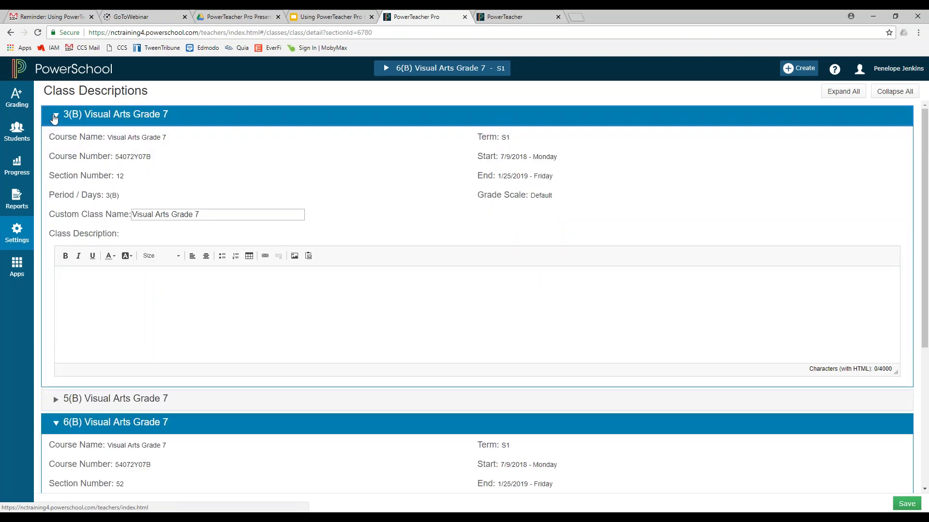
left_click(56, 398)
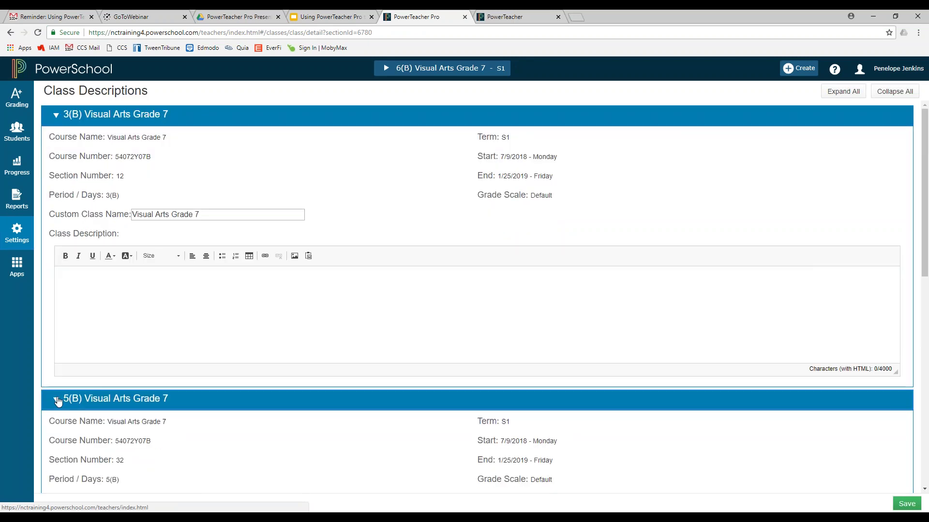
scroll(151, 410, "down", 2)
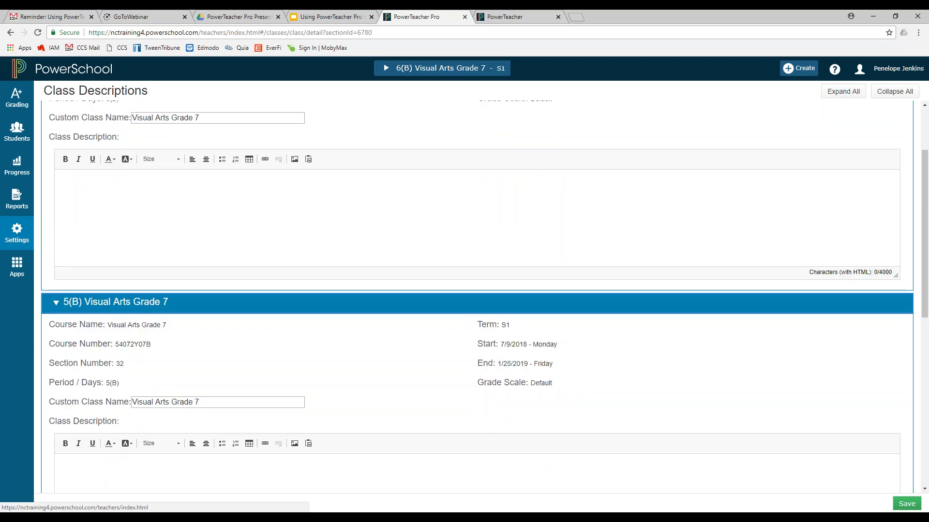
scroll(145, 411, "up", 2)
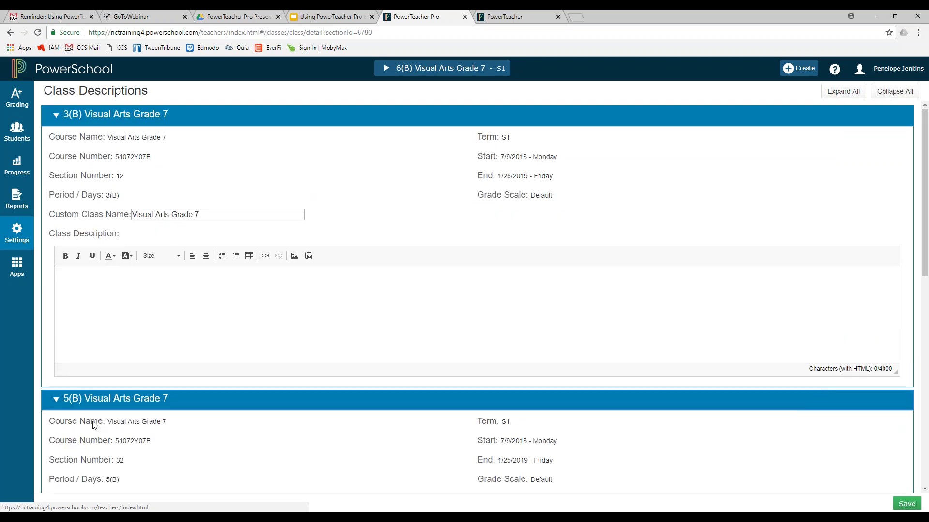
left_click(56, 400)
left_click(58, 423)
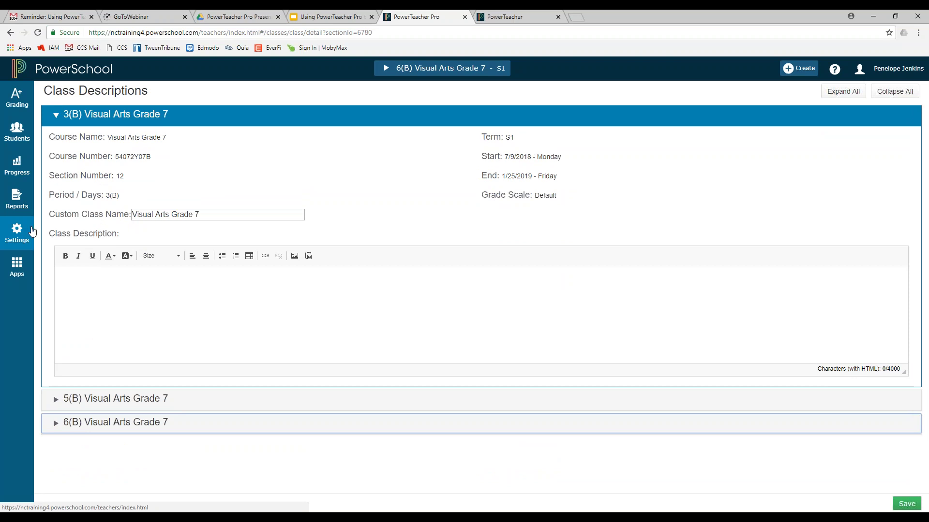
Check the class categories and parent view slides in the Google Slides presentation, and return to the 3(B) class description in PowerTeacher Pro
left_click(218, 214)
left_click_drag(219, 214, 131, 214)
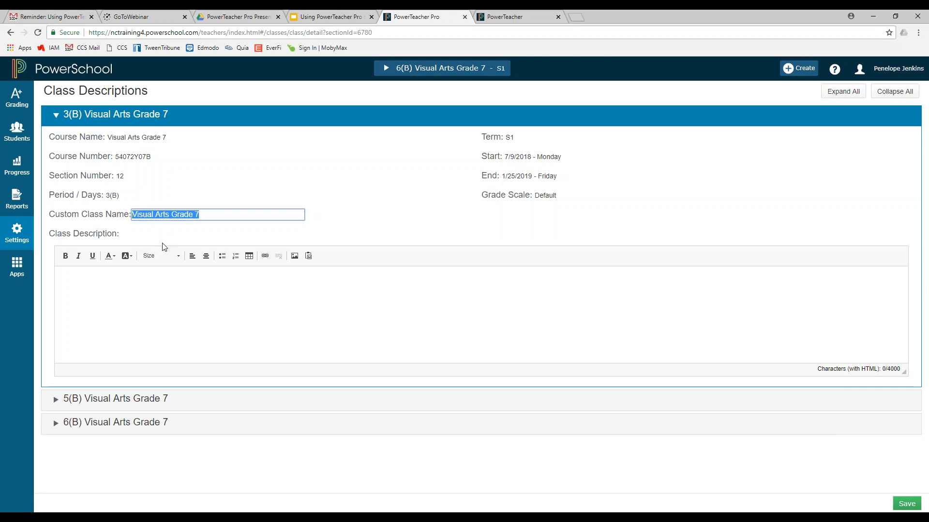
left_click(203, 292)
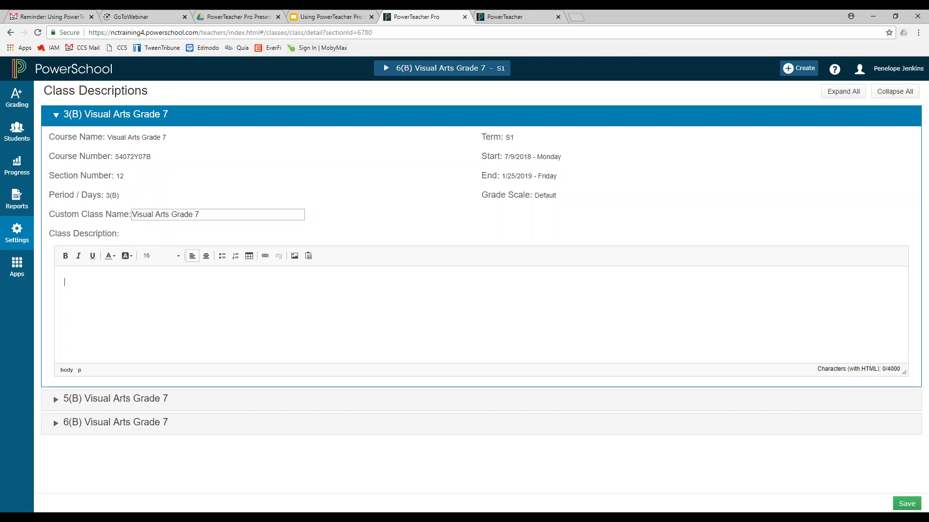
left_click(329, 17)
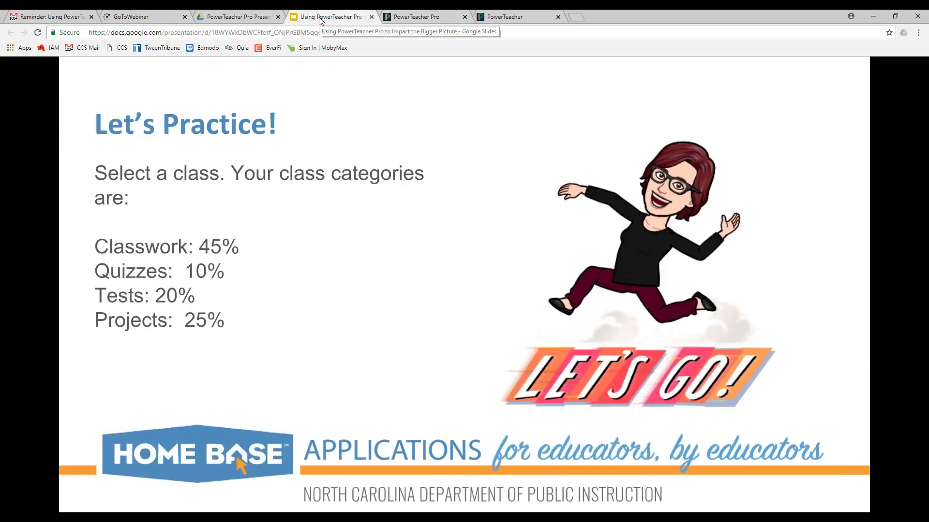
left_click(306, 195)
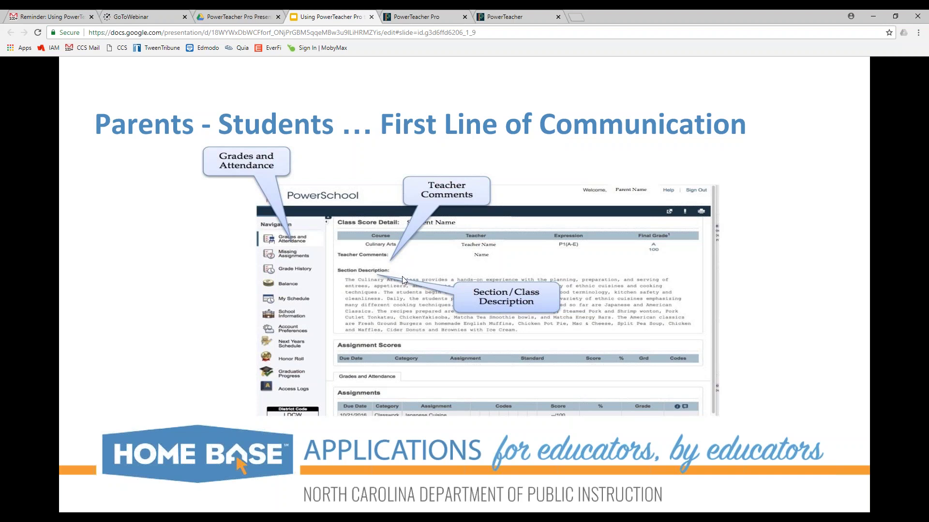
left_click(436, 17)
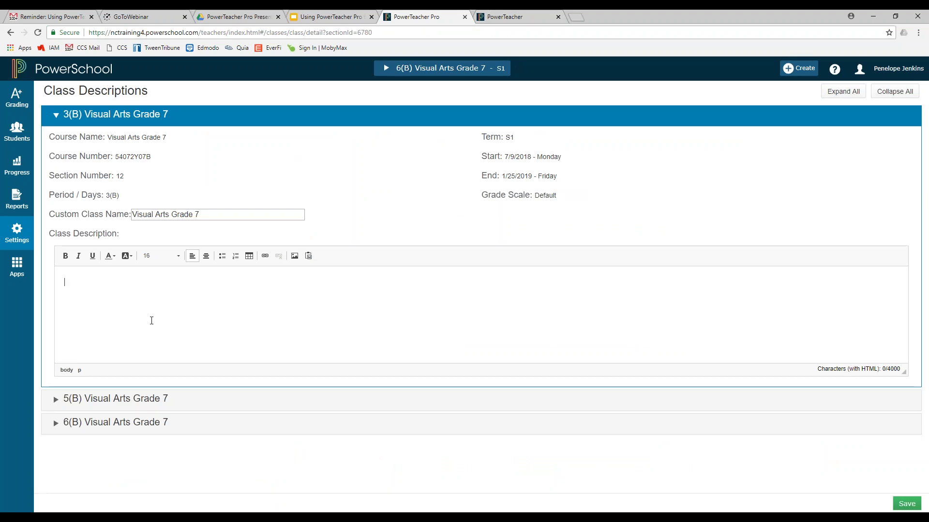
Enter the 3(B) class description on four lines: Classwork: 45%, Quizzes: 10%, Tests: 20%, Projects: 25%
type("Classwork")
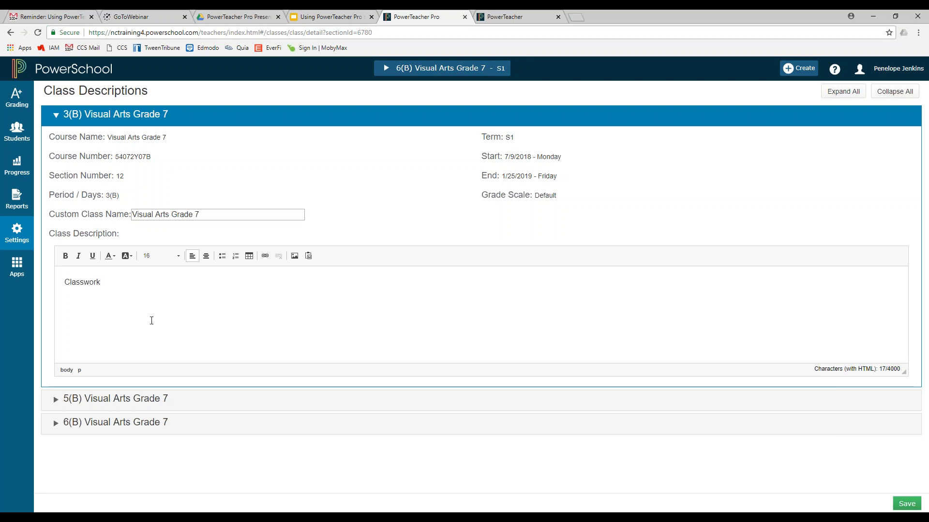
type(":")
key("Return")
type("45%")
type("Quizzes:  10%")
key("Return")
type("Tests:  20")
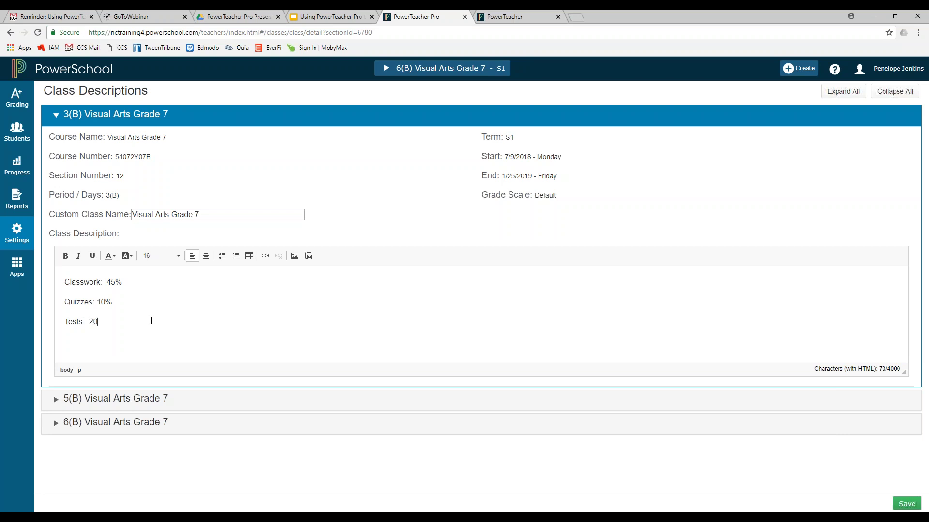
type("%")
key("Return")
type("Projects:  2")
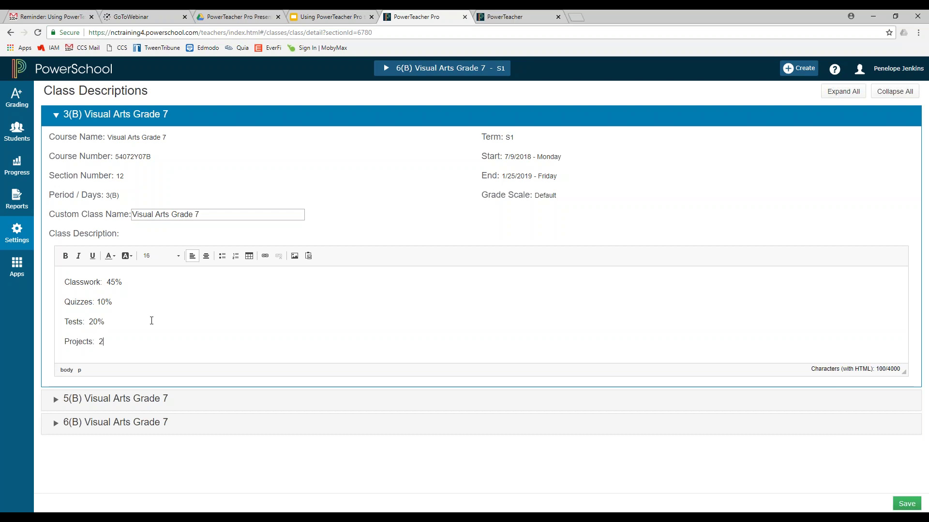
type("%")
type("5")
Select the four category lines in the 3(B) class description and save the description
left_click_drag(162, 338, 63, 278)
left_click(64, 257)
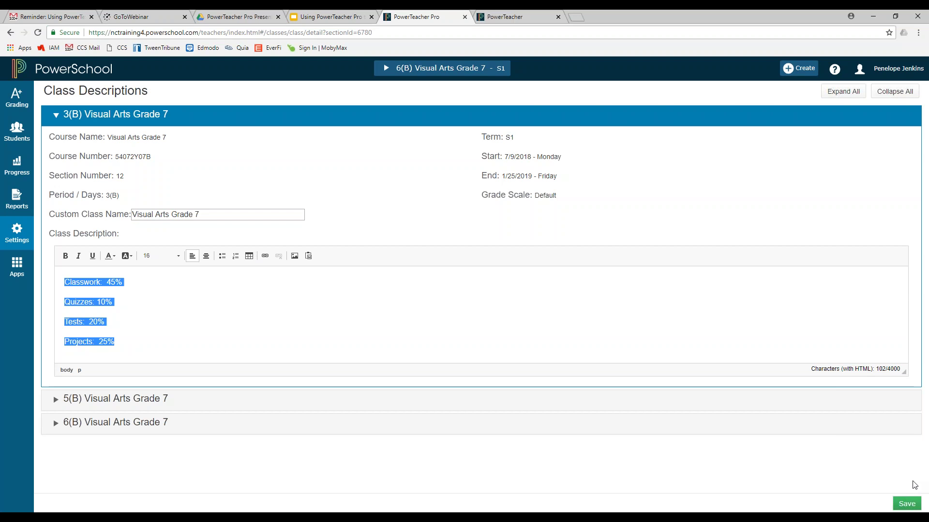
left_click(910, 504)
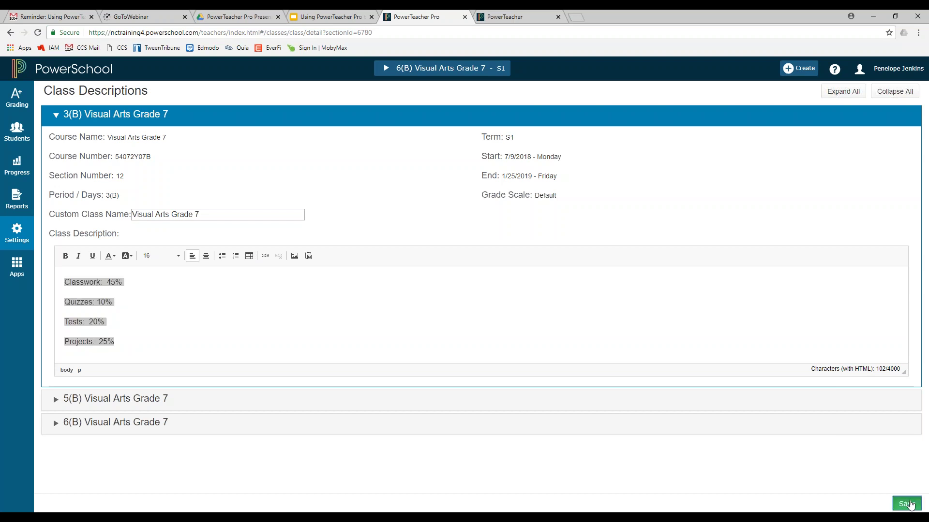
left_click(910, 504)
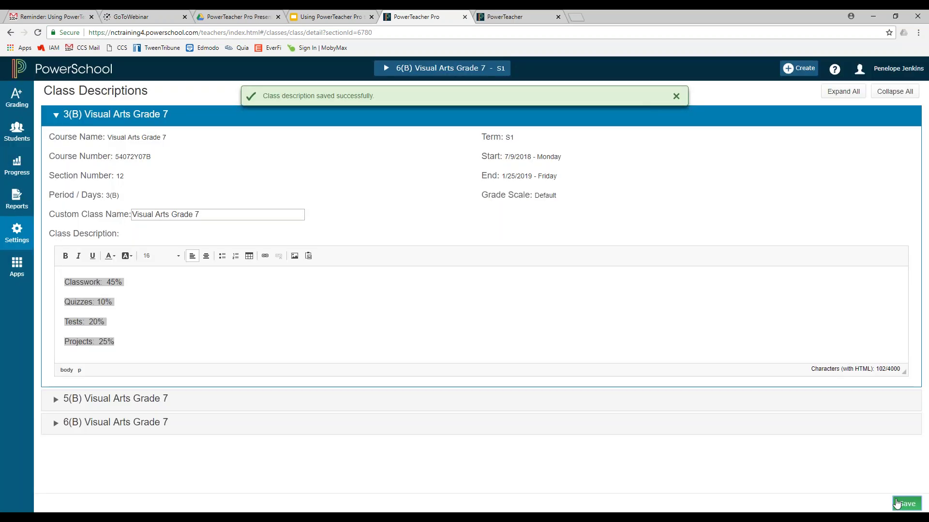
Copy all four category percentage lines from the 3(B) class description
left_click(278, 296)
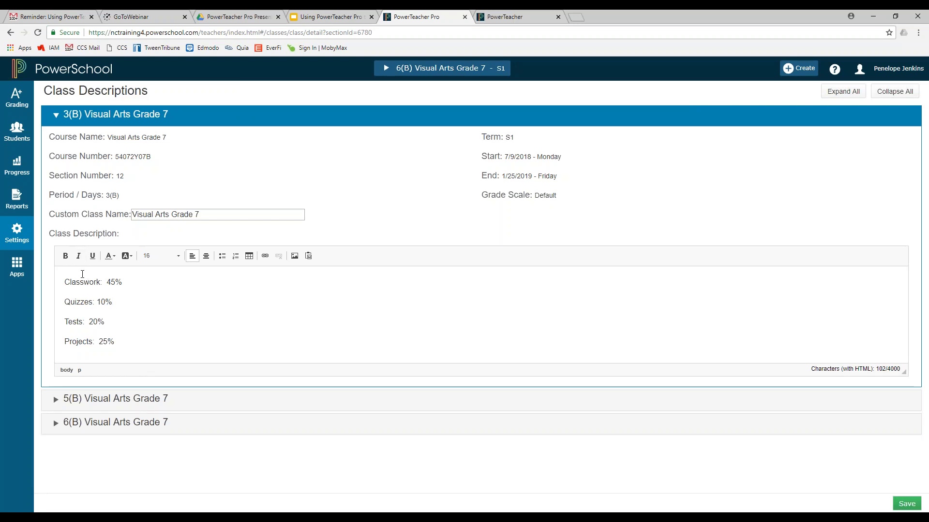
left_click_drag(64, 283, 140, 345)
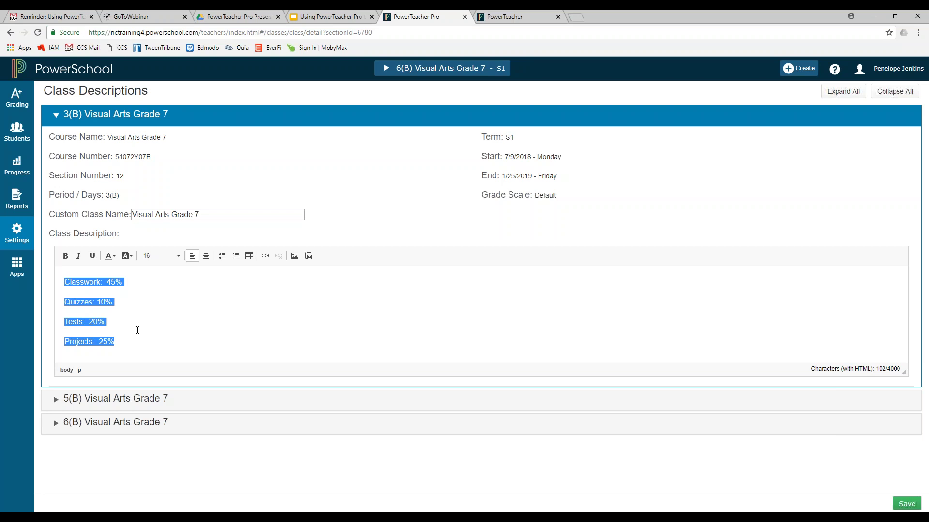
right_click(133, 323)
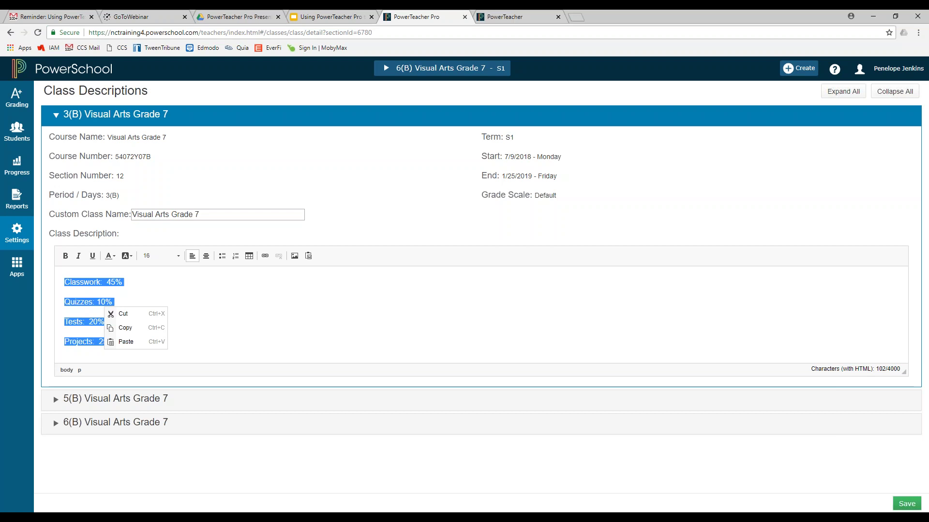
left_click(139, 328)
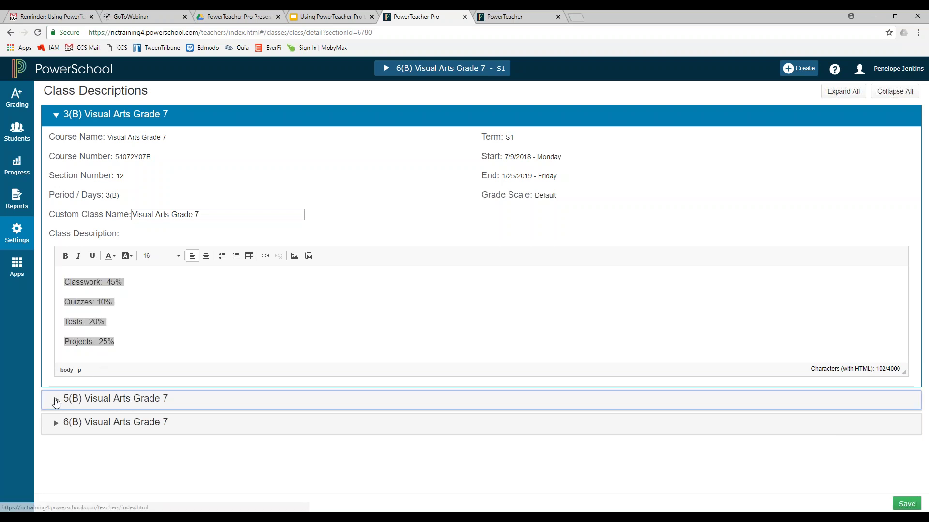
Expand the 5(B) Visual Arts Grade 7 class and paste the copied category lines into its class description
left_click(139, 399)
scroll(139, 403, "down", 3)
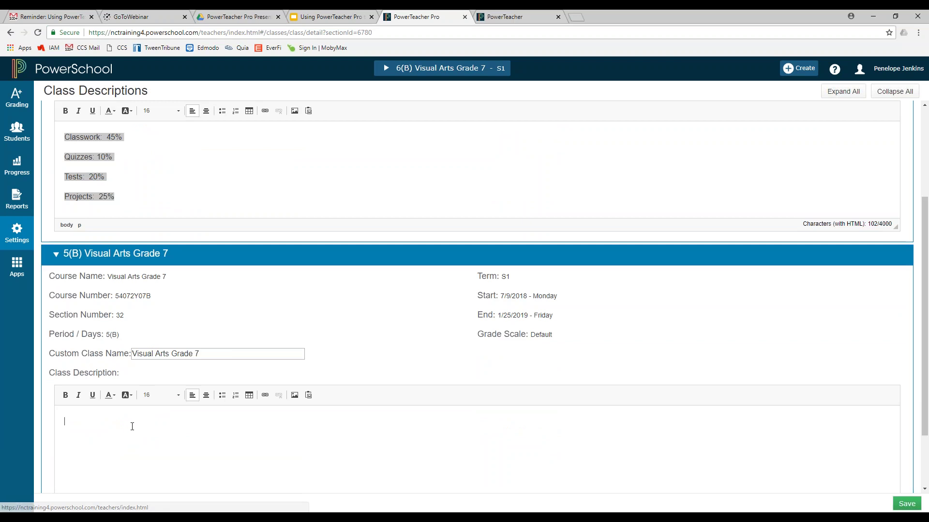
right_click(132, 427)
left_click(150, 433)
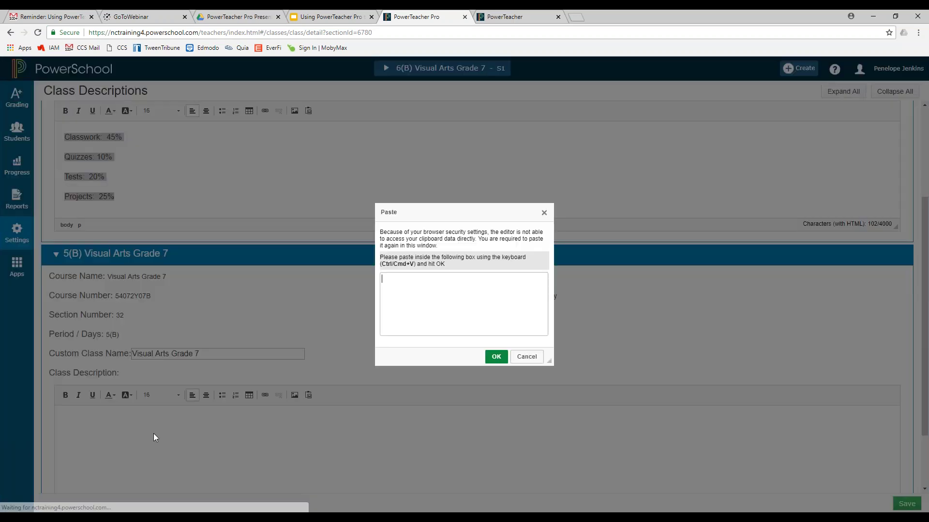
right_click(409, 300)
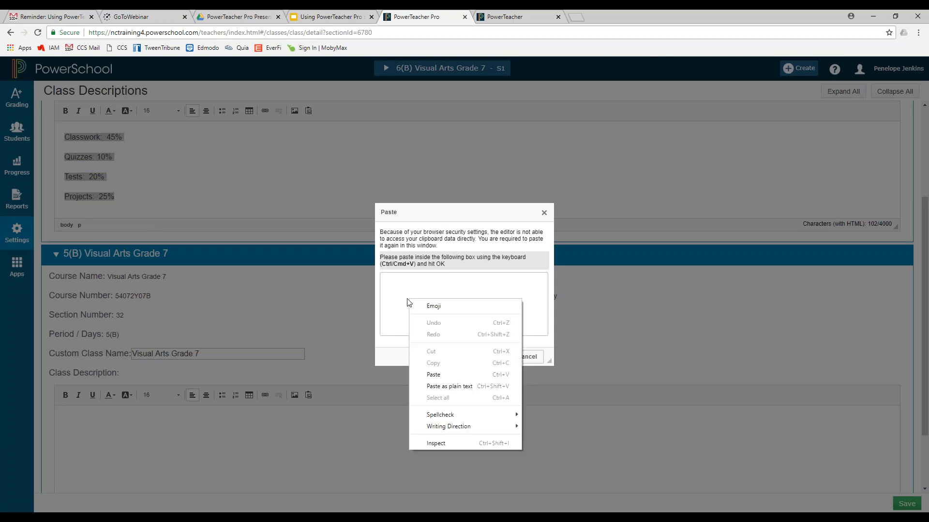
left_click(434, 375)
left_click(496, 357)
Paste the copied category lines into the 6(B) Visual Arts Grade 7 class description and save the class descriptions
scroll(376, 431, "down", 3)
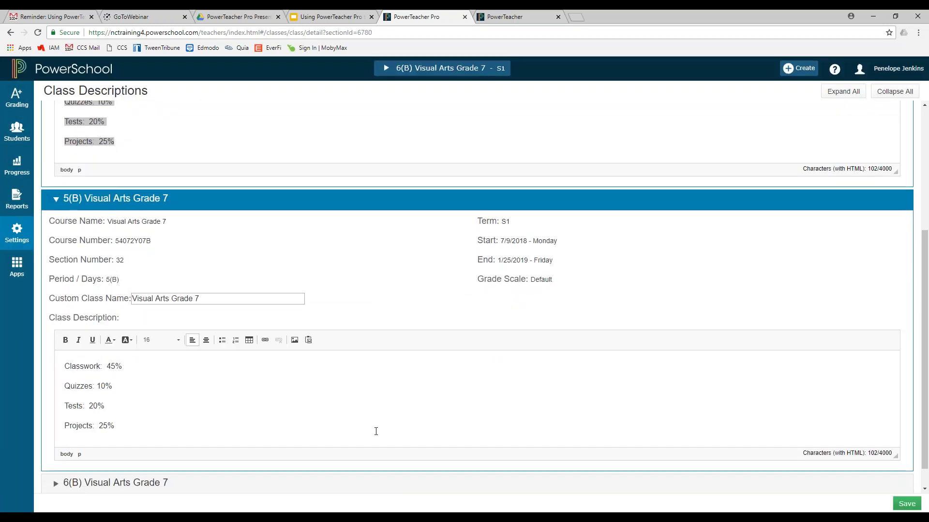
left_click(54, 458)
scroll(101, 468, "down", 3)
scroll(102, 468, "down", 2)
right_click(97, 385)
left_click(99, 388)
right_click(440, 307)
left_click(464, 382)
left_click(490, 358)
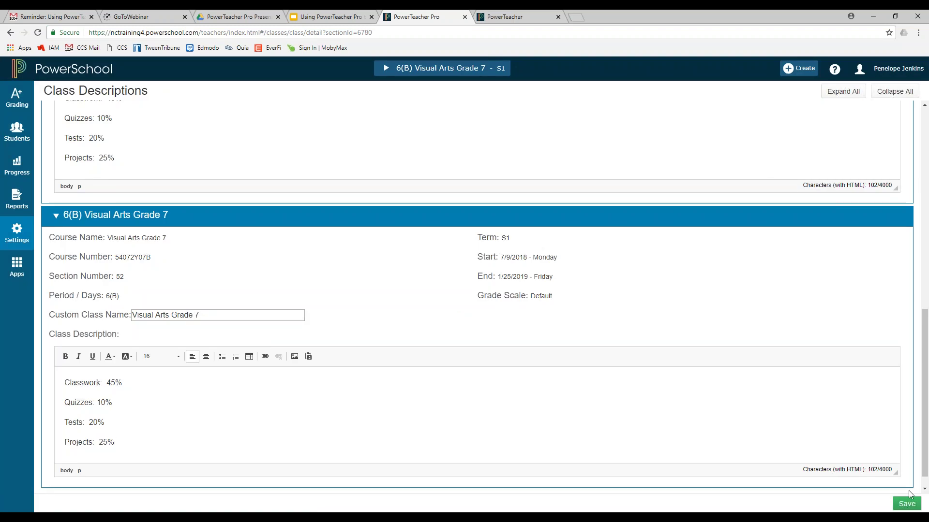
left_click(906, 504)
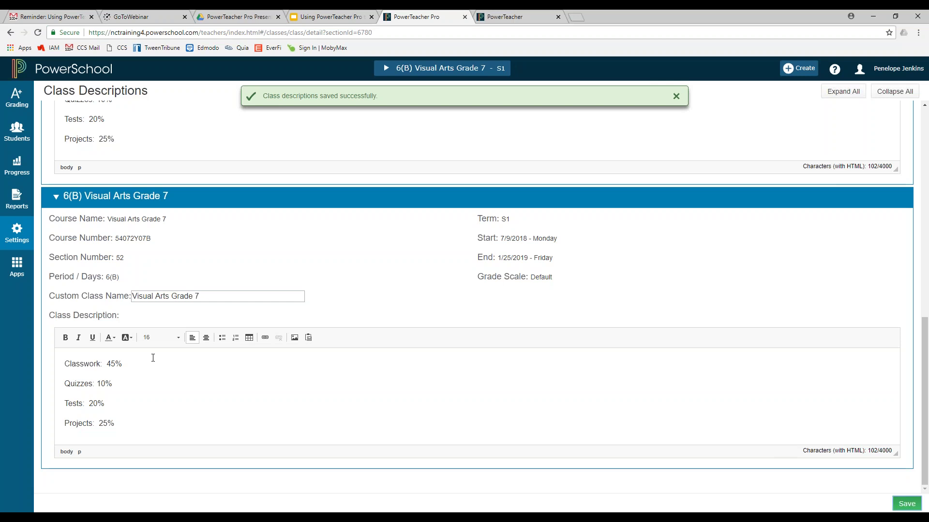
Review the presentation slides on parent and student communication, including the one about assignment details and attachments
left_click(339, 18)
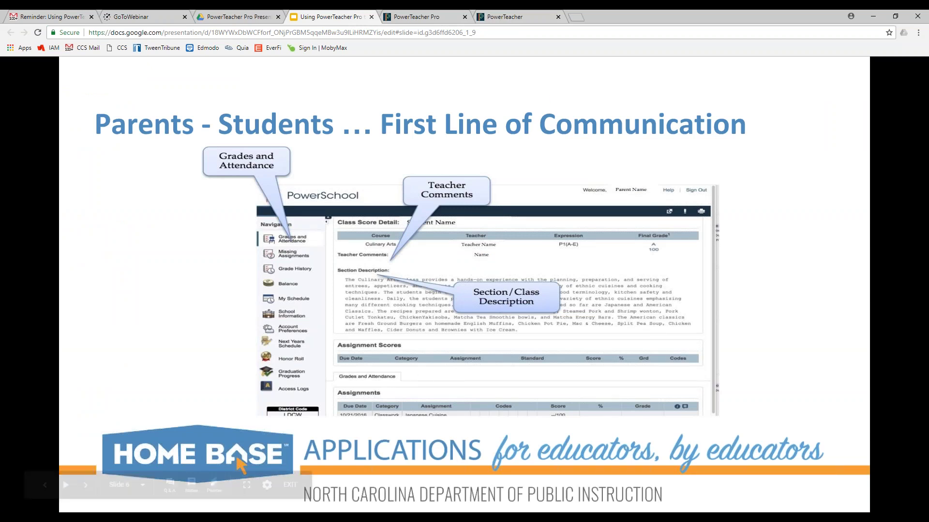
key("ctrl+Tab")
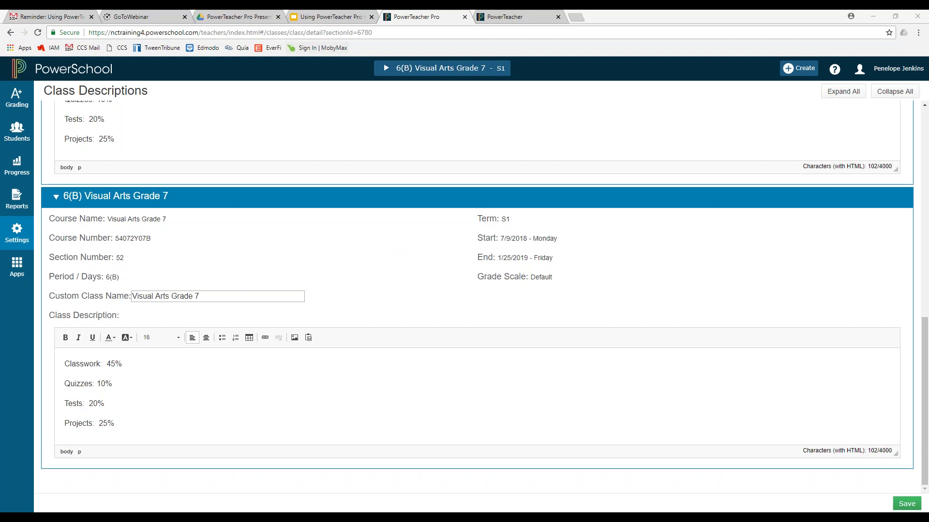
left_click(325, 18)
left_click(370, 188)
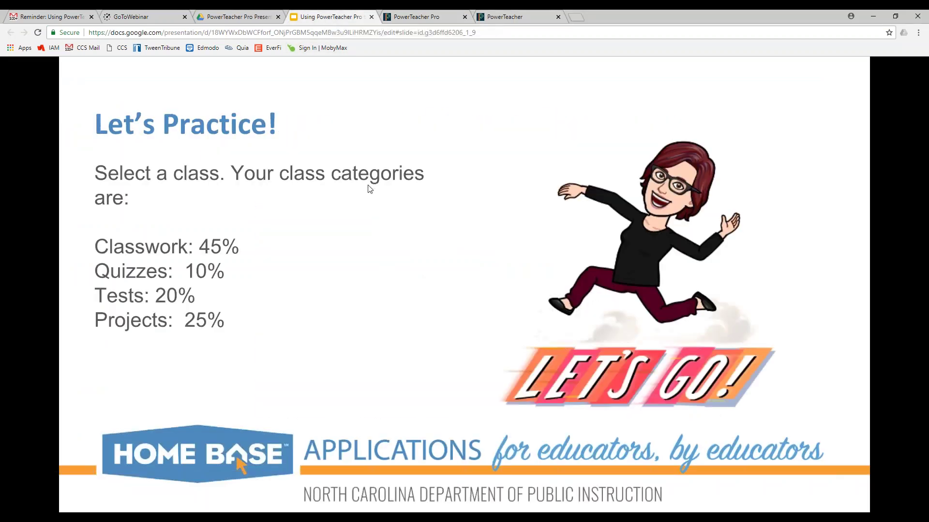
key("Left")
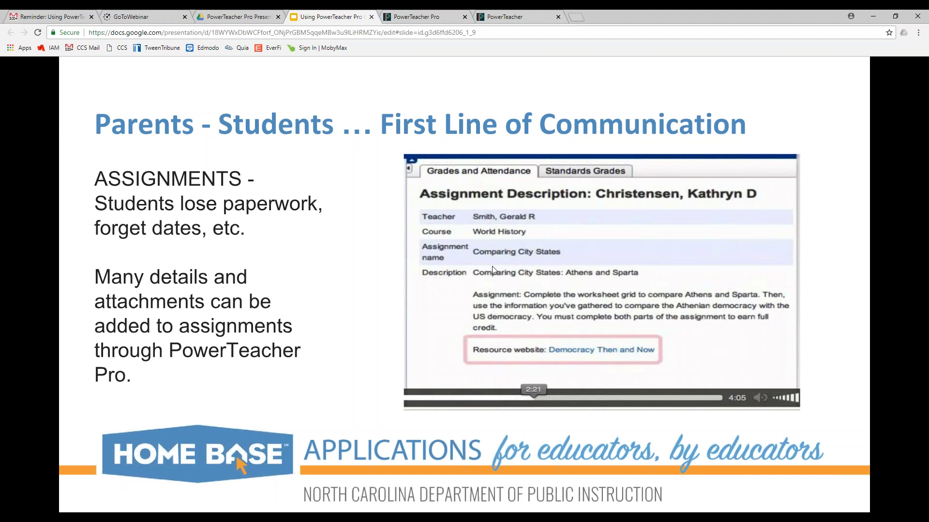
Switch back to PowerTeacher Pro and open the form for creating a new assignment
left_click(415, 18)
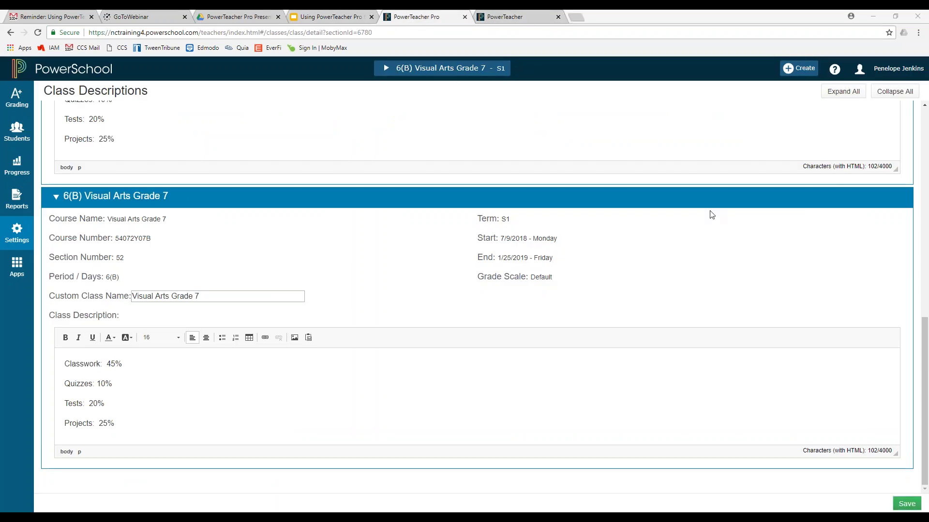
left_click(801, 71)
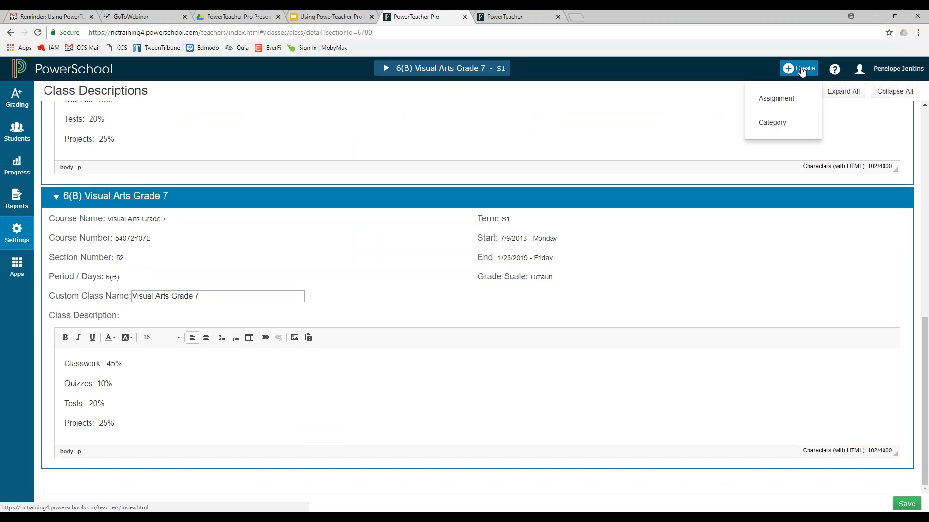
left_click(793, 100)
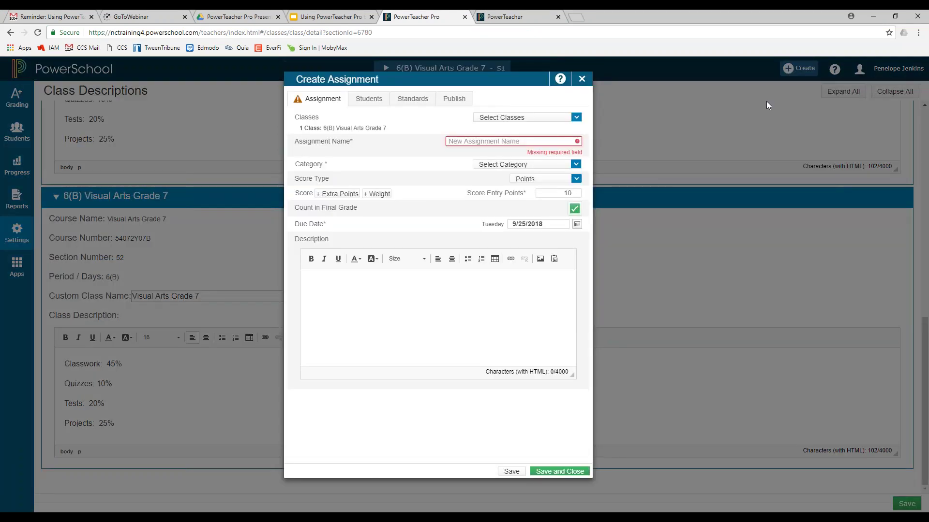
Name the new assignment "Assignment Example" and assign it to the Classwork category
left_click(518, 141)
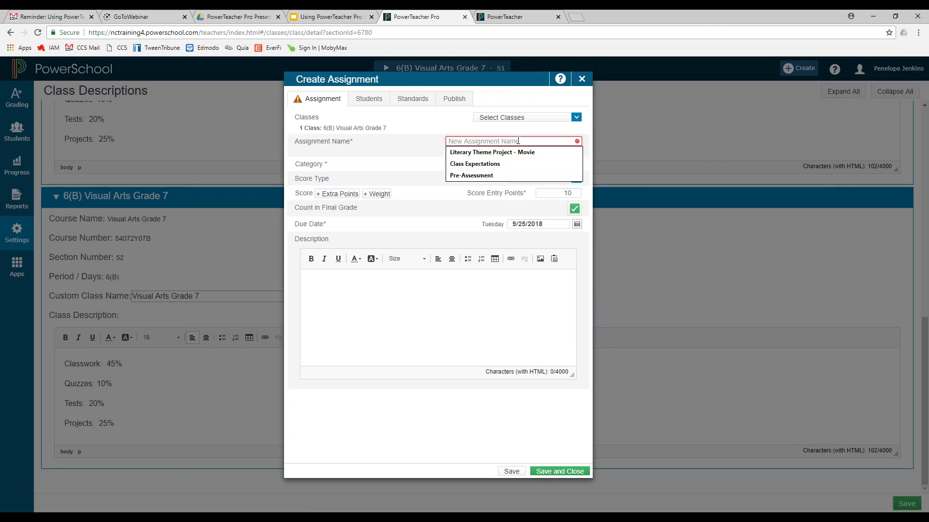
type("Assi")
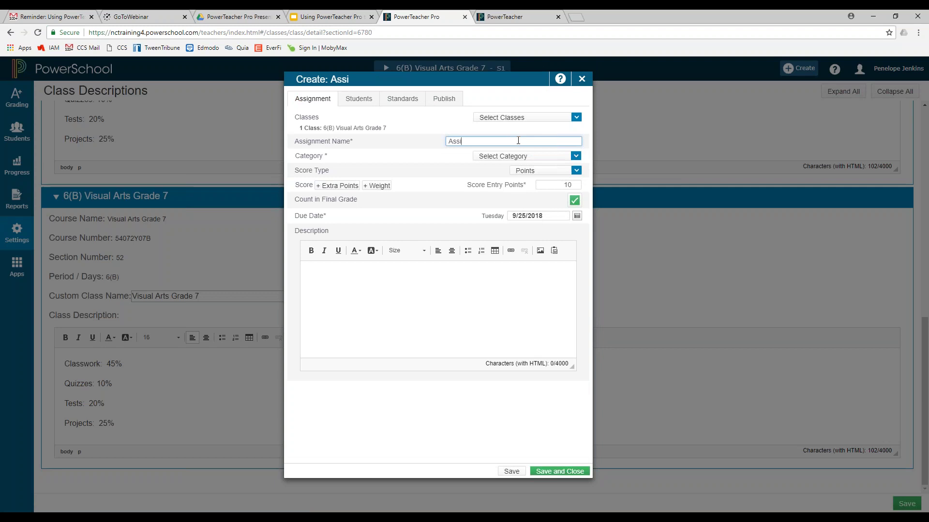
type("gnment Example")
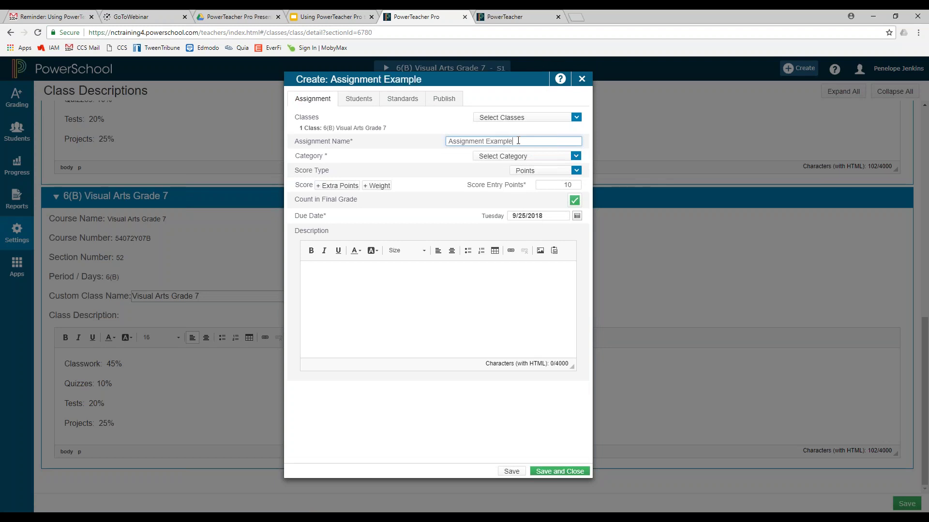
left_click(573, 158)
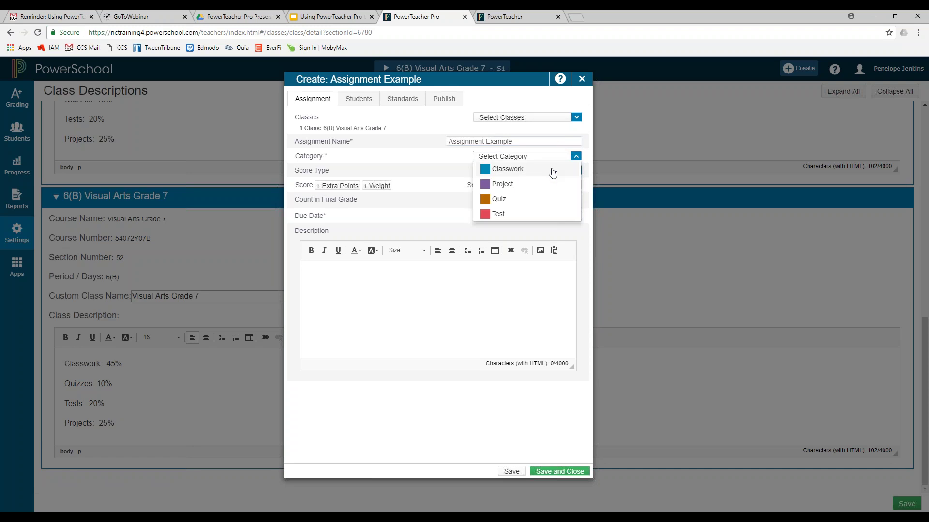
left_click(517, 170)
Keep Points as the assignment's score type and set the score entry points to 100
left_click(576, 170)
left_click(578, 173)
double_click(573, 185)
type("100")
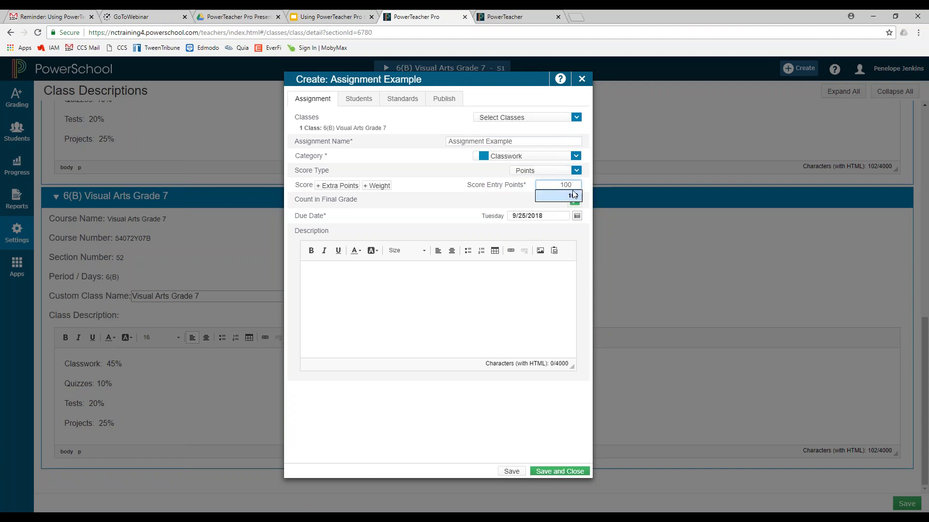
left_click(570, 195)
left_click(429, 287)
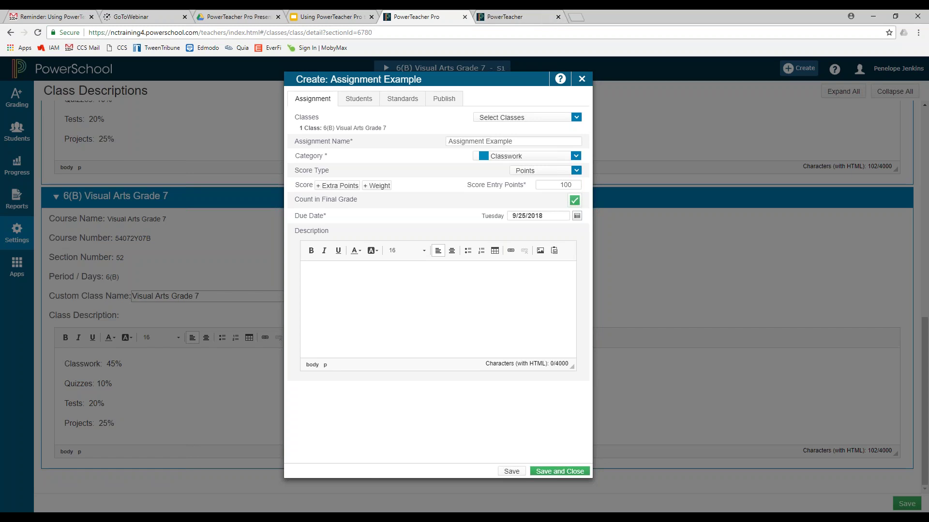
Switch to the Google Slides presentation, leave presentation mode on the rubric and image slide, and copy the rubric link
left_click(358, 20)
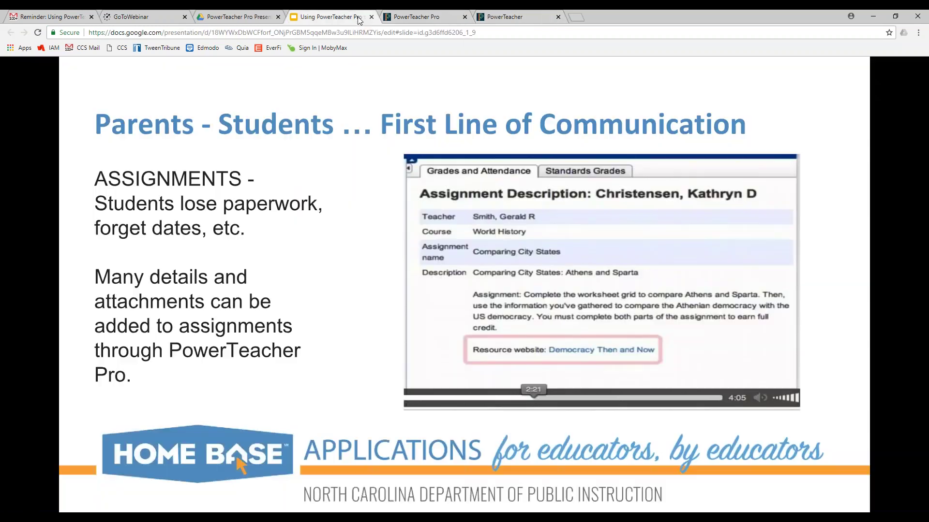
left_click(336, 221)
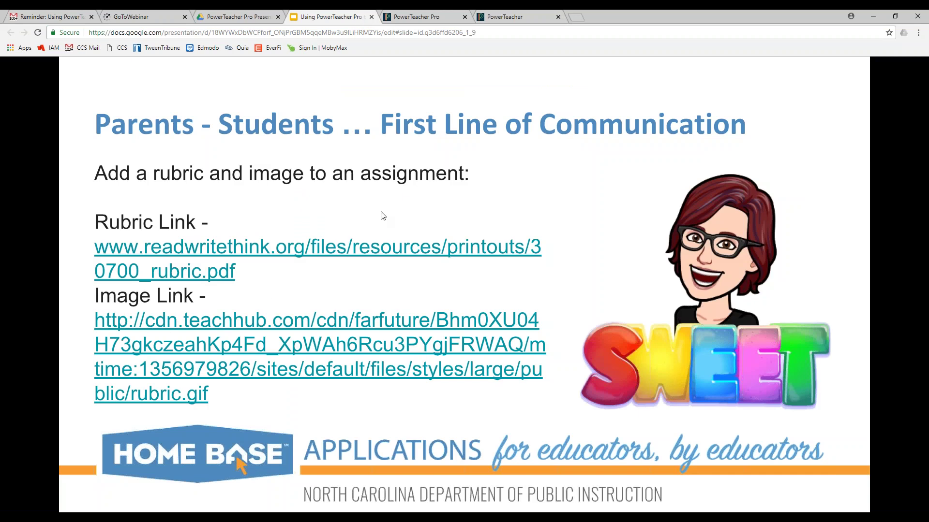
left_click(251, 19)
left_click(319, 14)
key("Right")
key("Left")
mouse_move(112, 487)
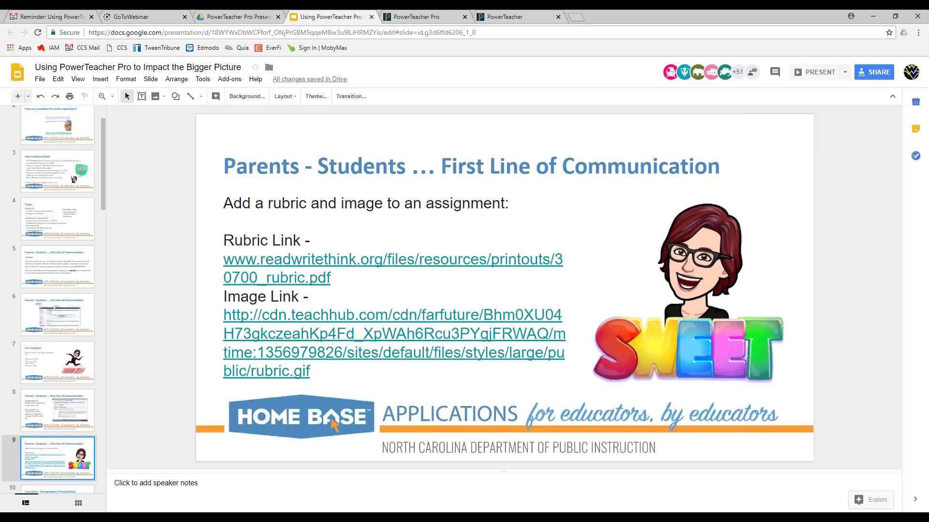
key("Escape")
left_click(336, 275)
left_click_drag(322, 282, 242, 267)
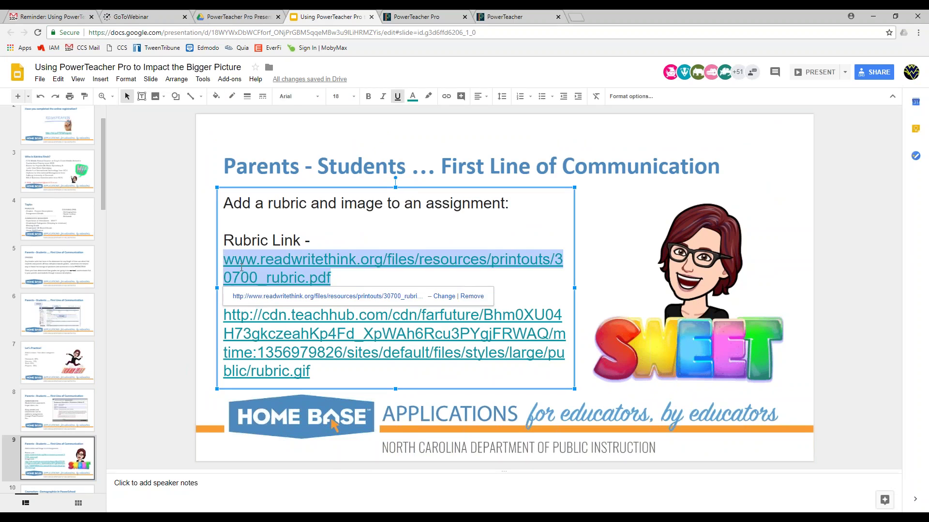
Return to PowerTeacher Pro and enter "Assignment Rubric" in the assignment's description
left_click(438, 16)
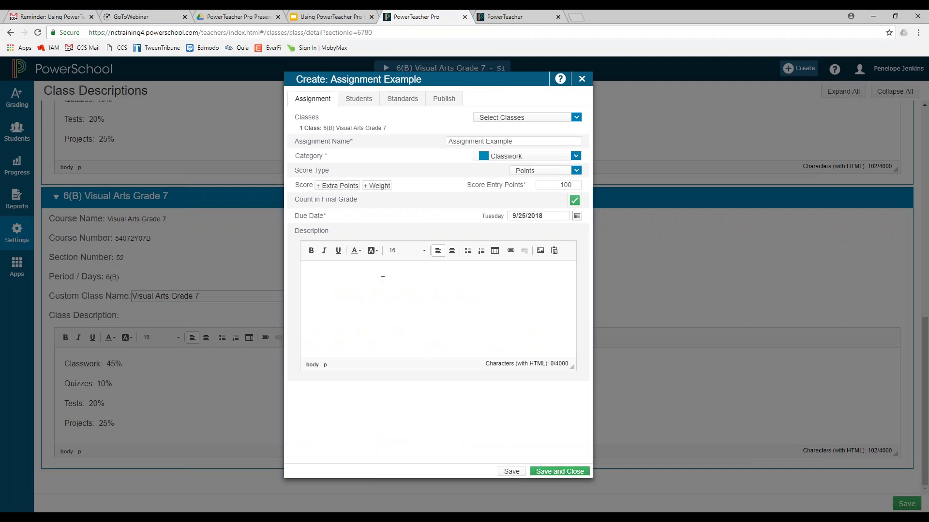
left_click(382, 281)
left_click(528, 14)
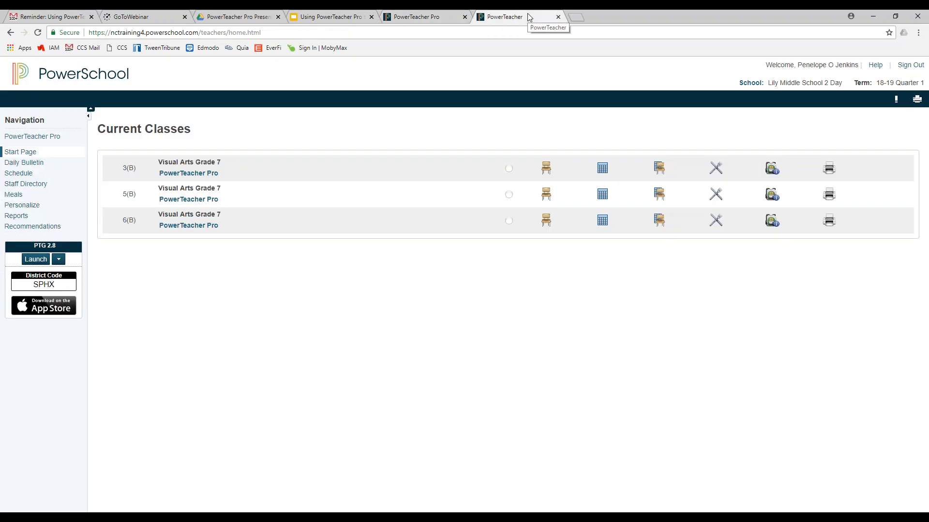
left_click(341, 17)
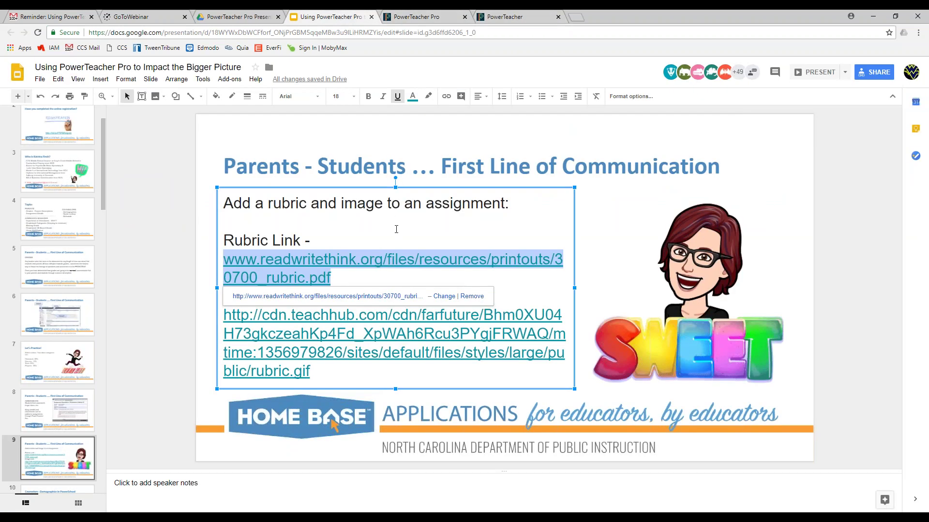
left_click(527, 14)
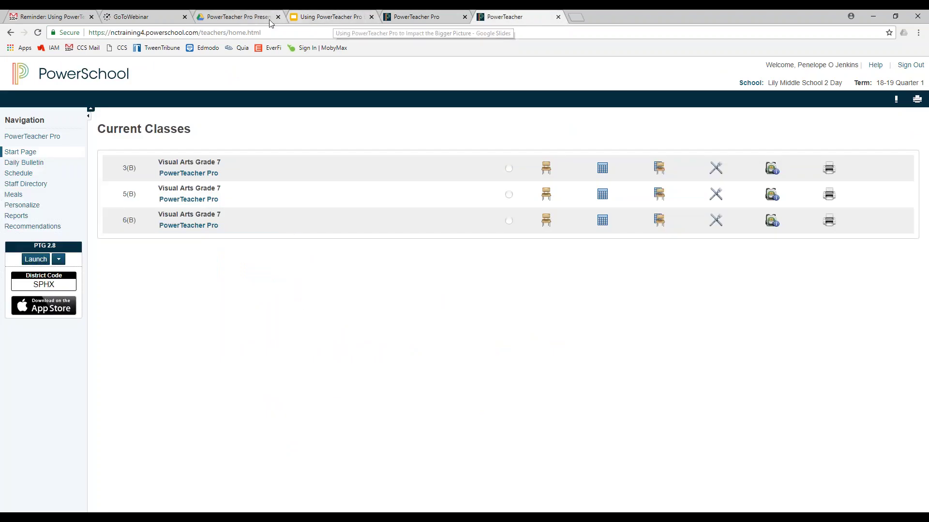
left_click(441, 16)
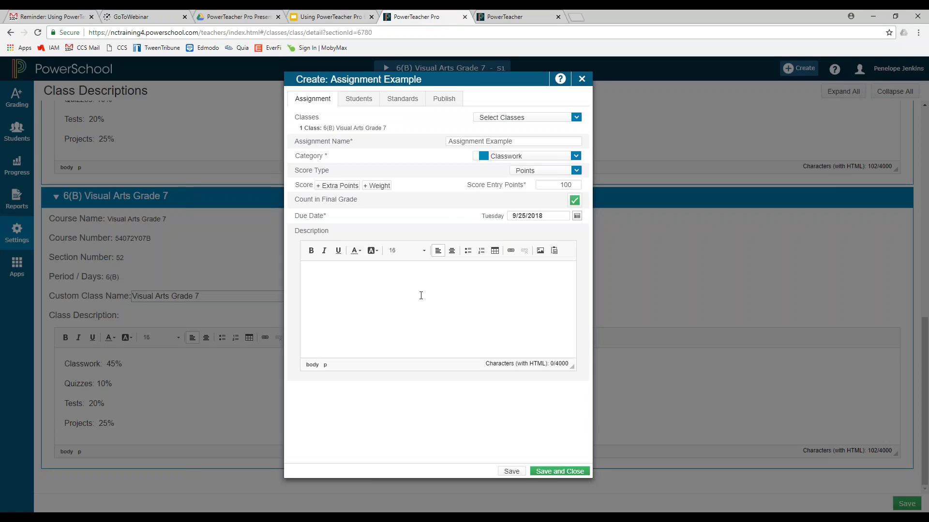
type("Assignment Rubric")
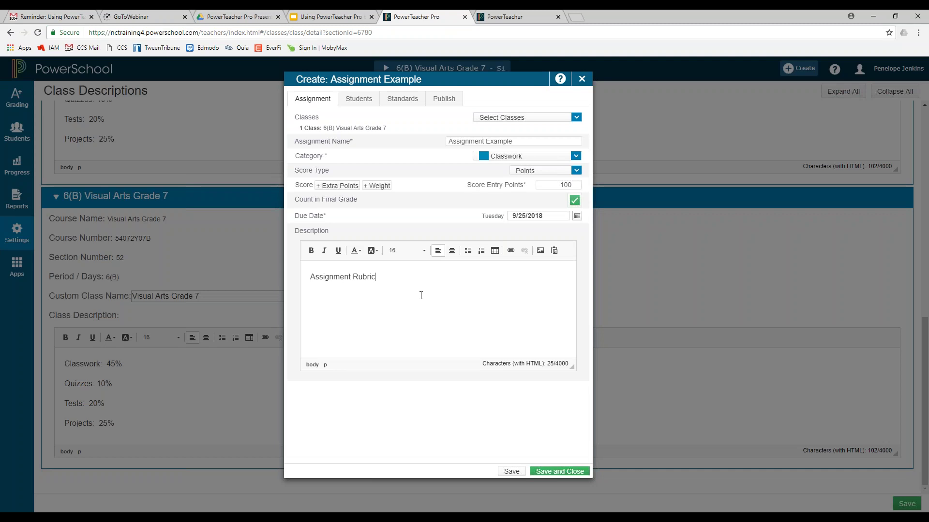
left_click(335, 18)
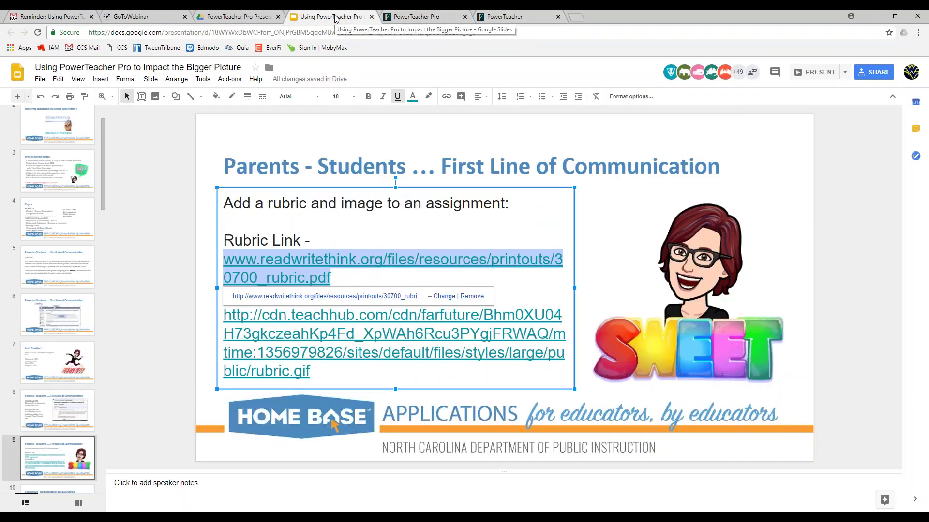
left_click(442, 18)
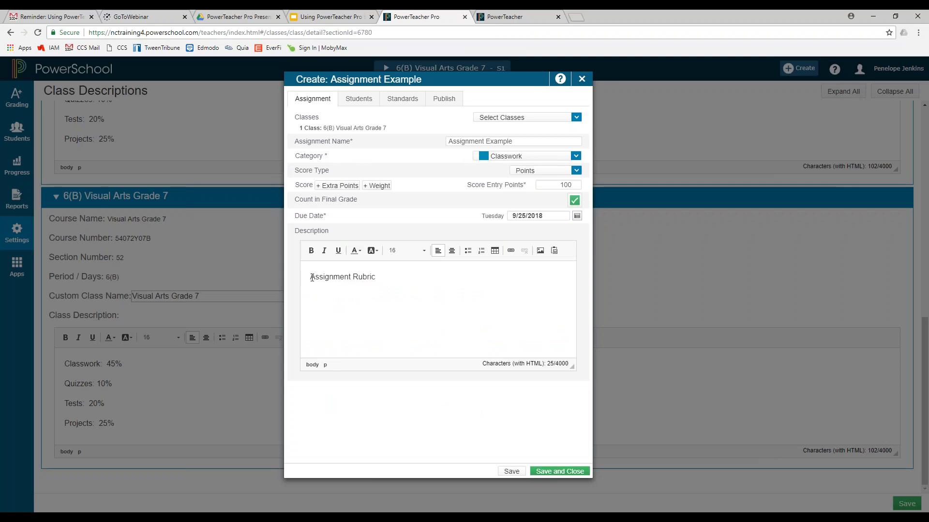
left_click_drag(309, 277, 378, 277)
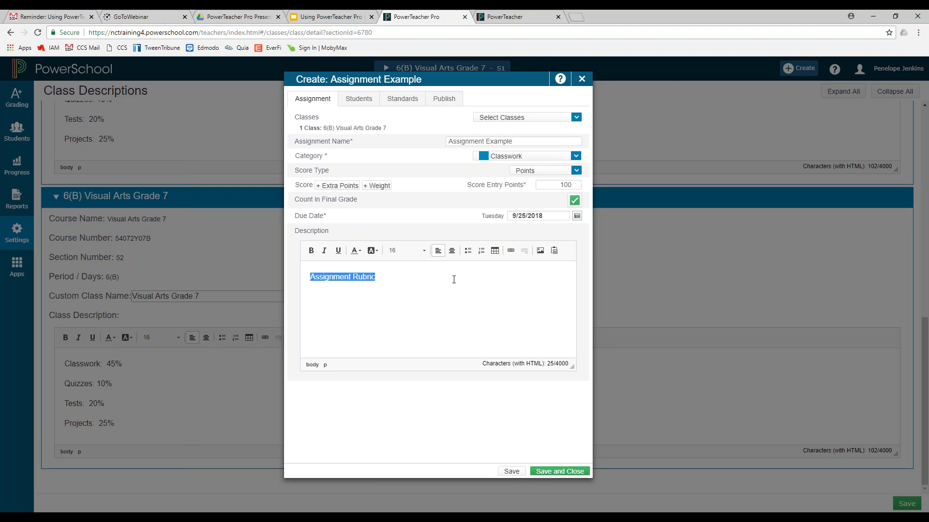
left_click(511, 251)
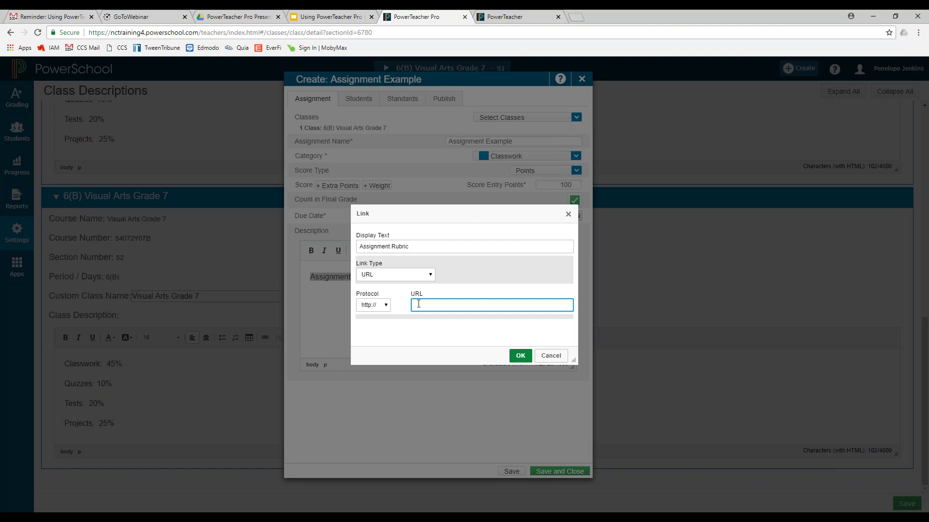
key("ctrl+v")
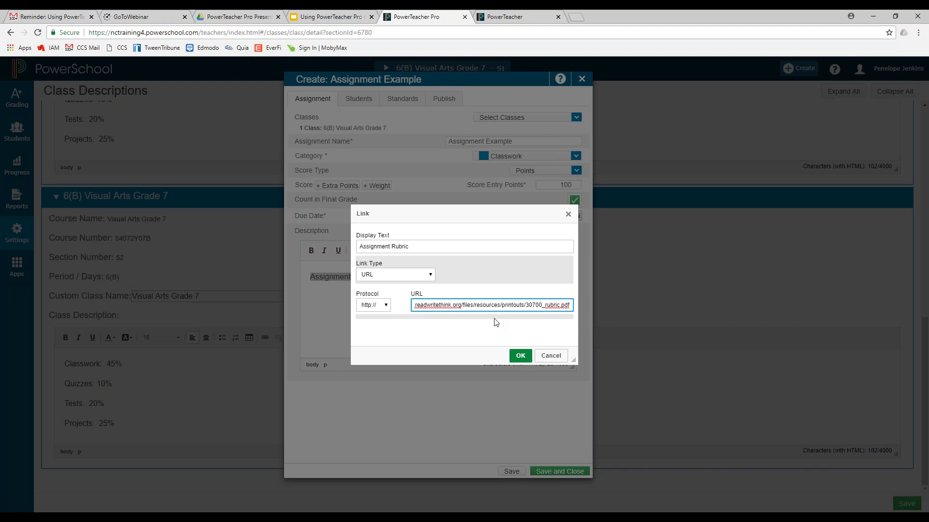
left_click(520, 358)
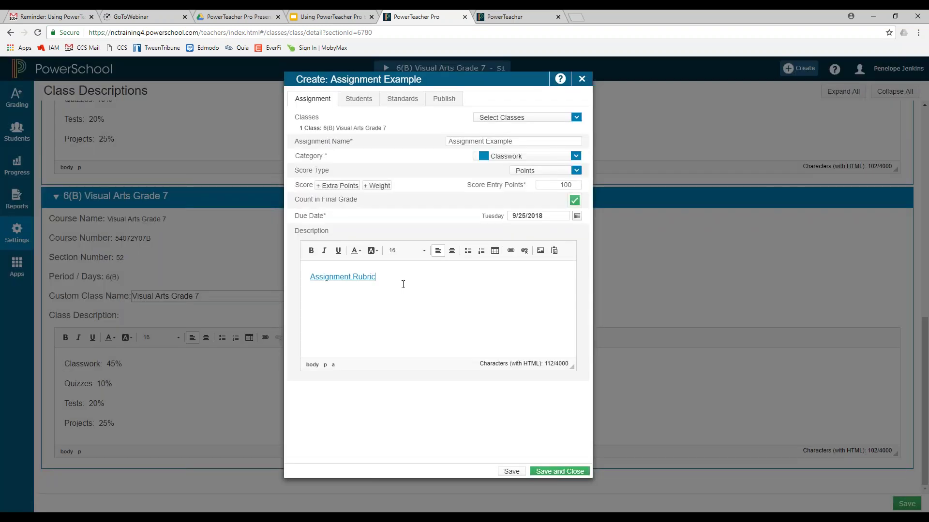
Try the full rubric web address on a new line below the Assignment Rubric link, and remove it again
key("Return")
type("www.readwritethink.org/files/resources/printouts/30700_rubric.pdf")
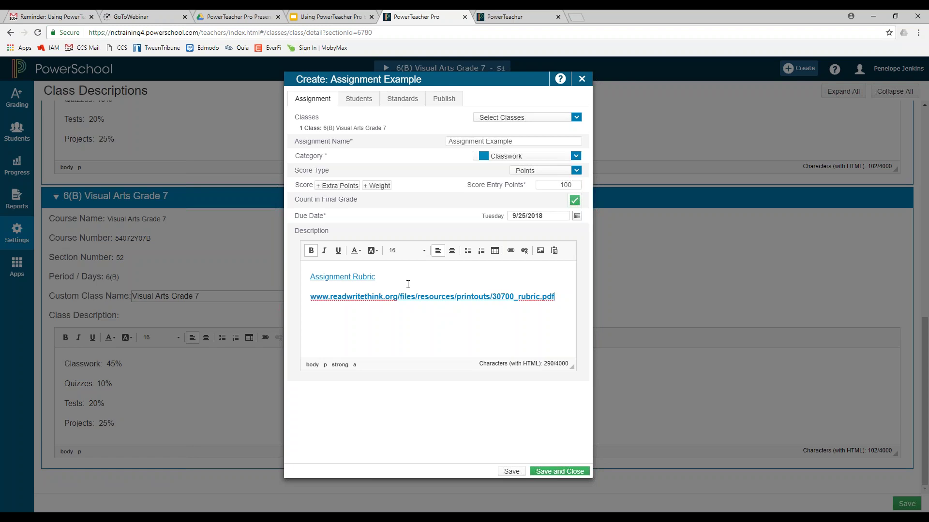
left_click_drag(566, 299, 488, 300)
left_click(491, 313)
left_click_drag(566, 297, 307, 308)
key("ctrl+x")
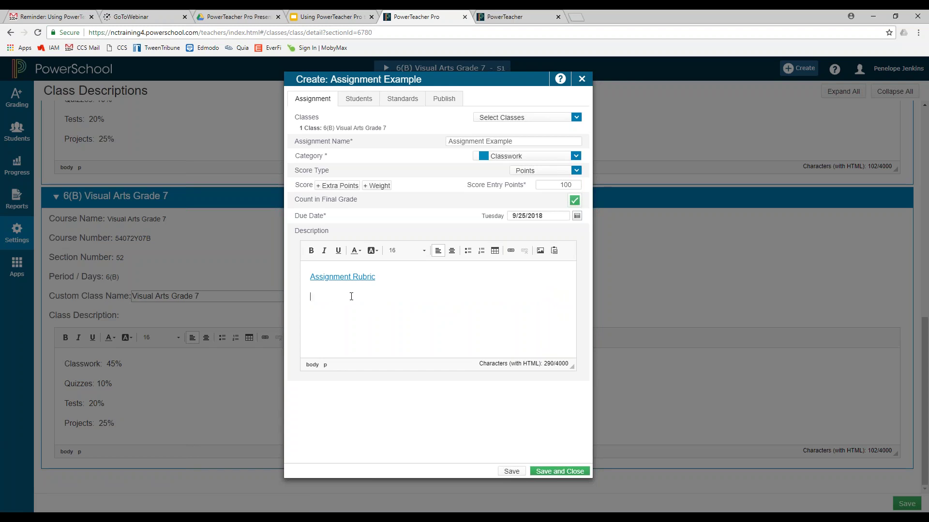
Start inserting an image in the description, using the rubric.gif image link copied from the presentation slide as its URL
left_click(540, 251)
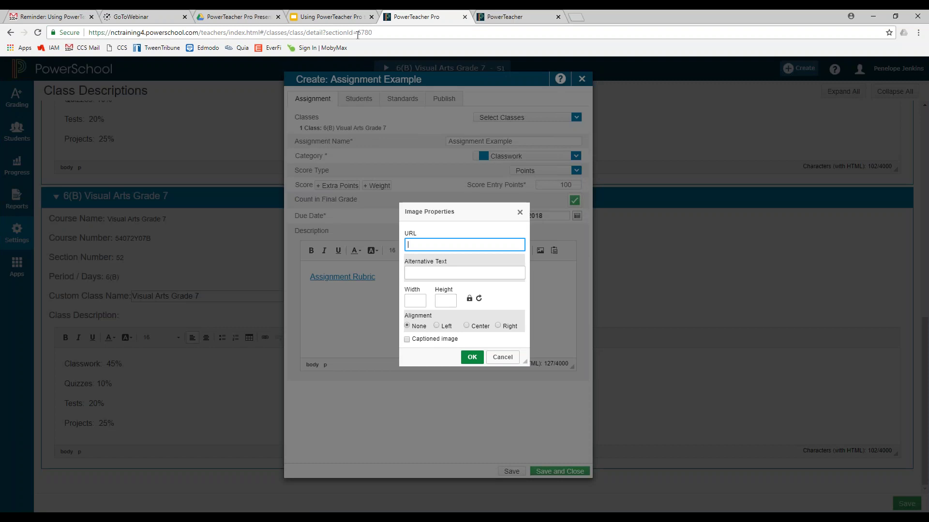
left_click(345, 17)
left_click(334, 372)
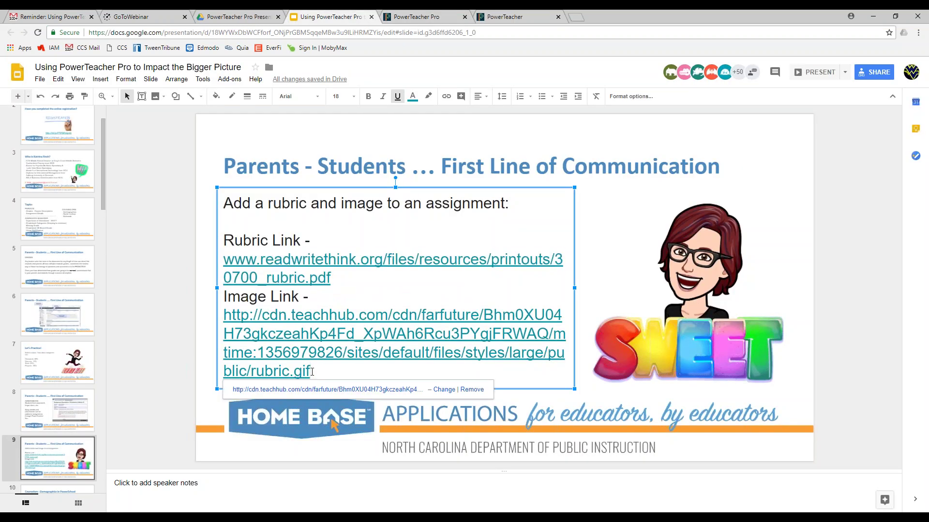
left_click_drag(310, 372, 226, 318)
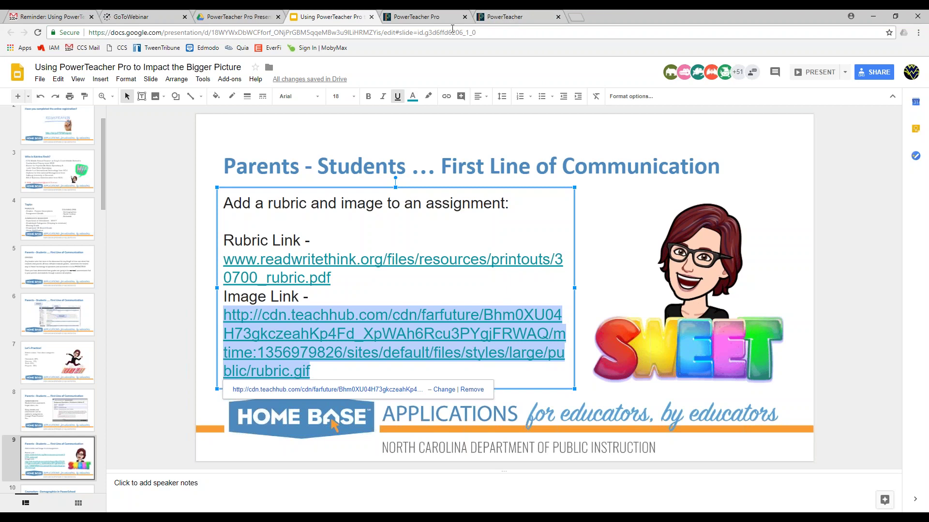
left_click(434, 19)
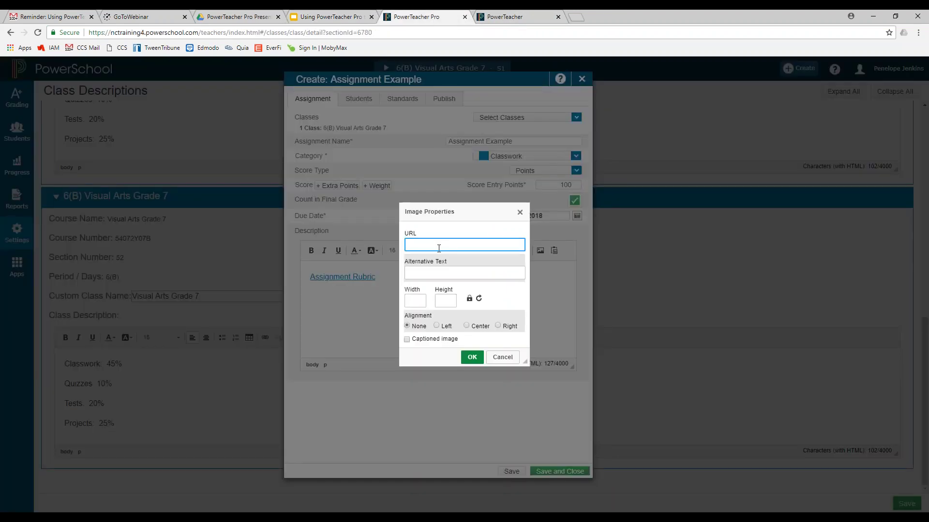
key("ctrl+v")
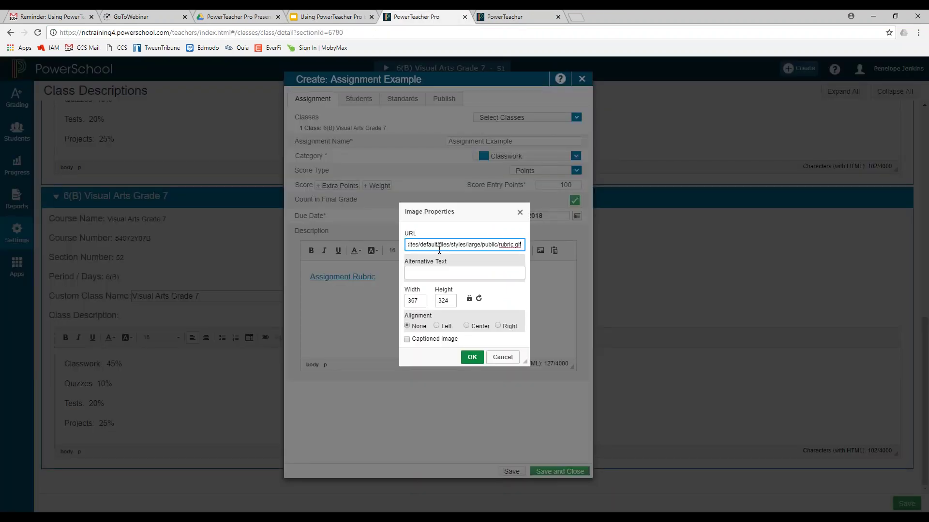
Set the image width to 200 with center alignment and insert it into the description
left_click(420, 320)
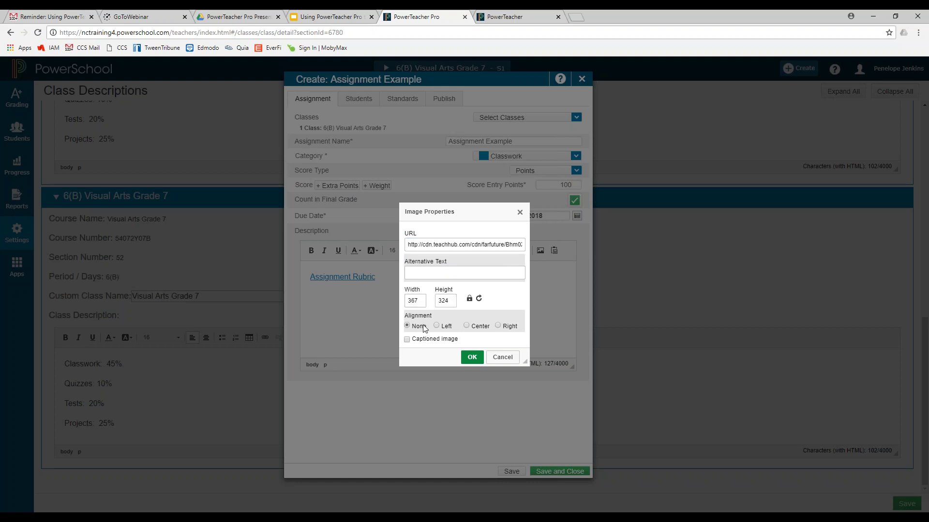
left_click_drag(418, 301, 408, 301)
type("200")
left_click(467, 326)
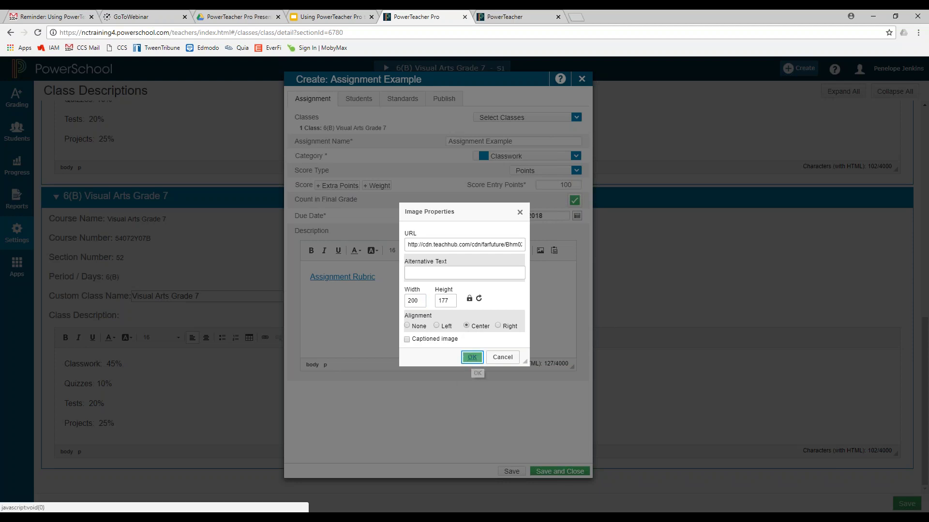
left_click(471, 360)
Check the rubric image in the description and save the assignment, keeping it open
left_click(552, 352)
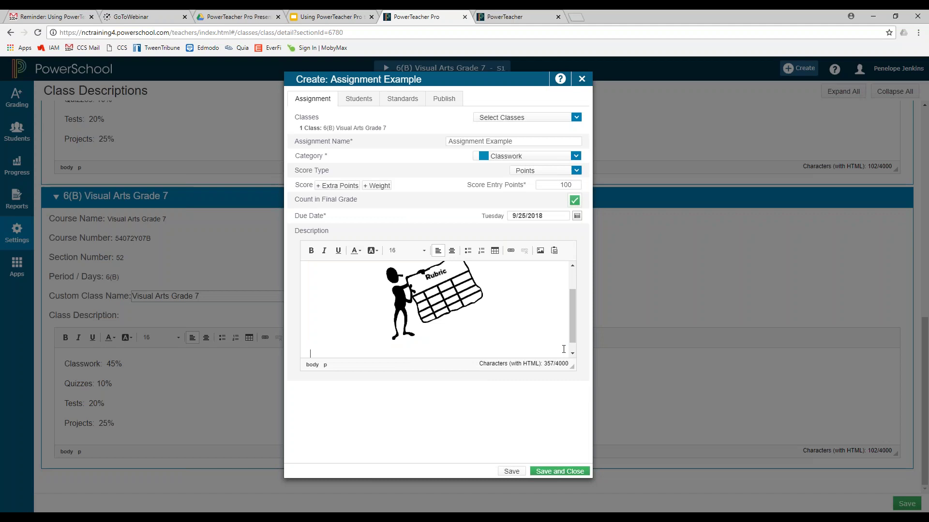
left_click_drag(572, 331, 573, 321)
left_click(511, 471)
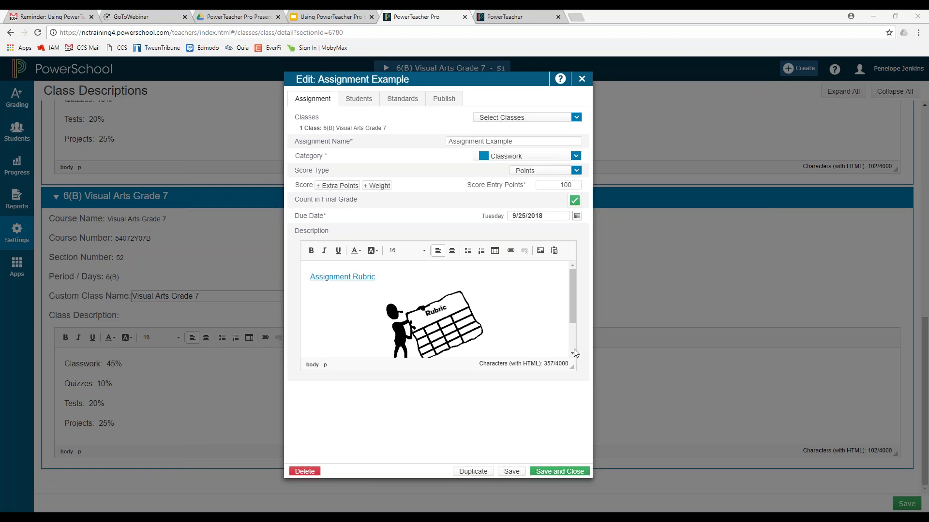
scroll(572, 352, "down", 1)
left_click_drag(574, 349, 575, 319)
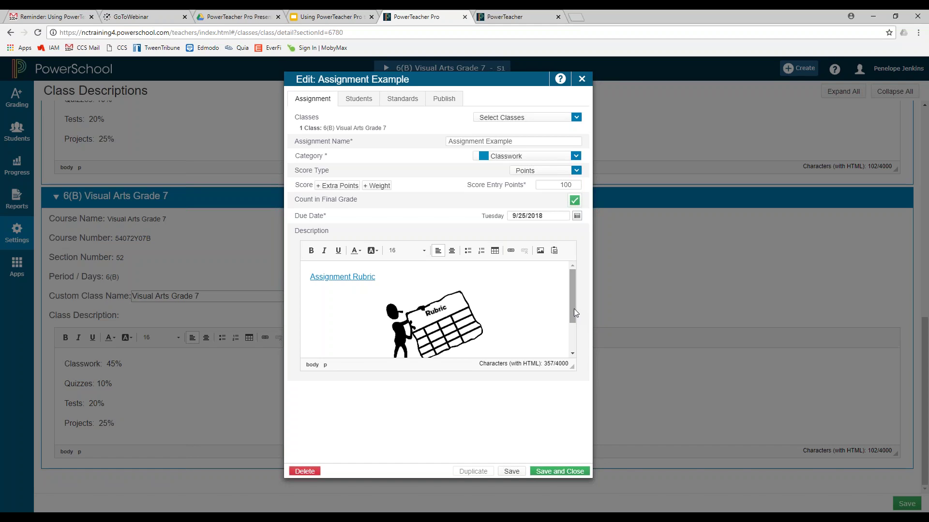
Review the rubric link and image in the assignment description, and advance the Google Slides presentation to the "Counselors - Demographics in PowerSchool" slide
left_click(335, 19)
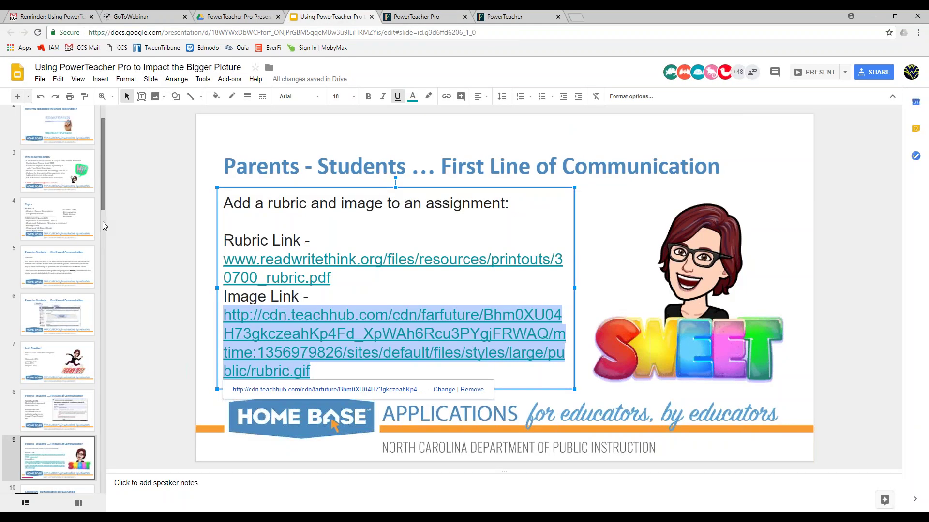
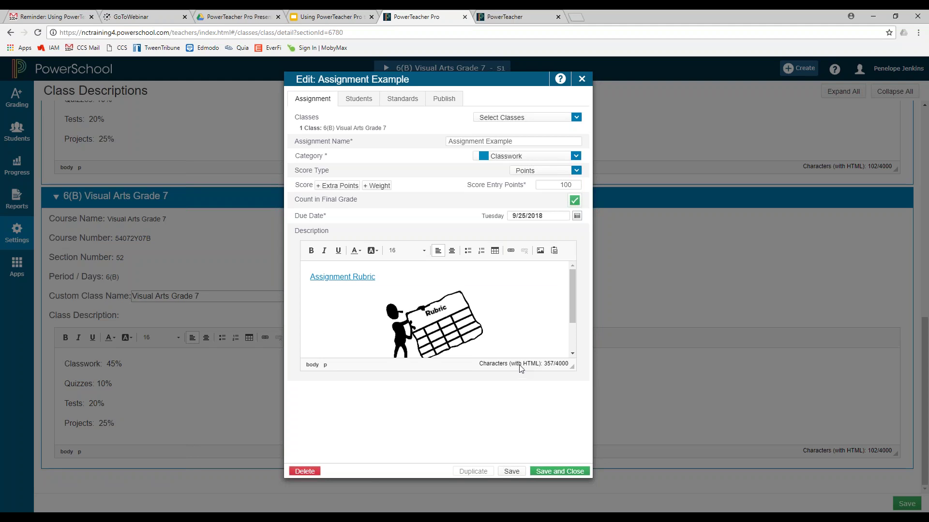
left_click(559, 278)
mouse_move(572, 279)
left_mouse_down()
mouse_move(576, 316)
mouse_move(573, 274)
left_mouse_up()
left_click(339, 18)
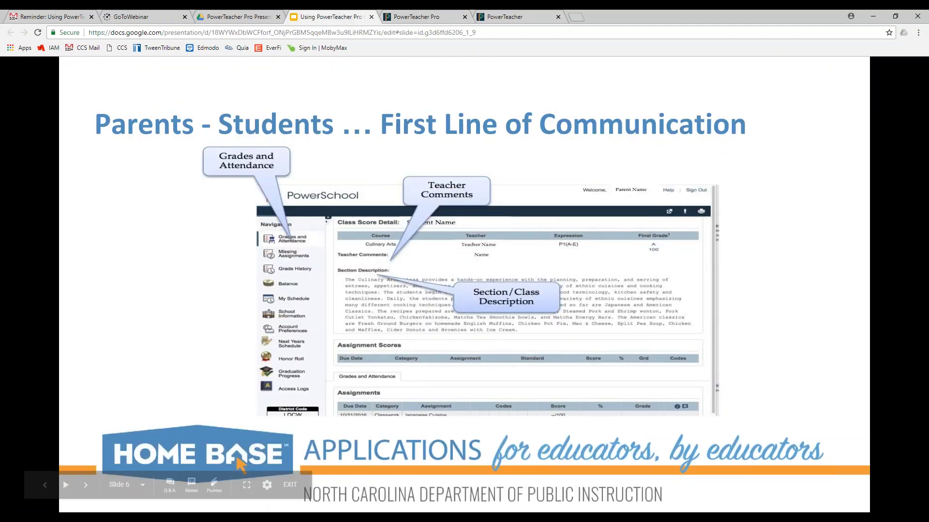
left_click(84, 488)
left_click(85, 488)
left_click(86, 488)
left_click(87, 489)
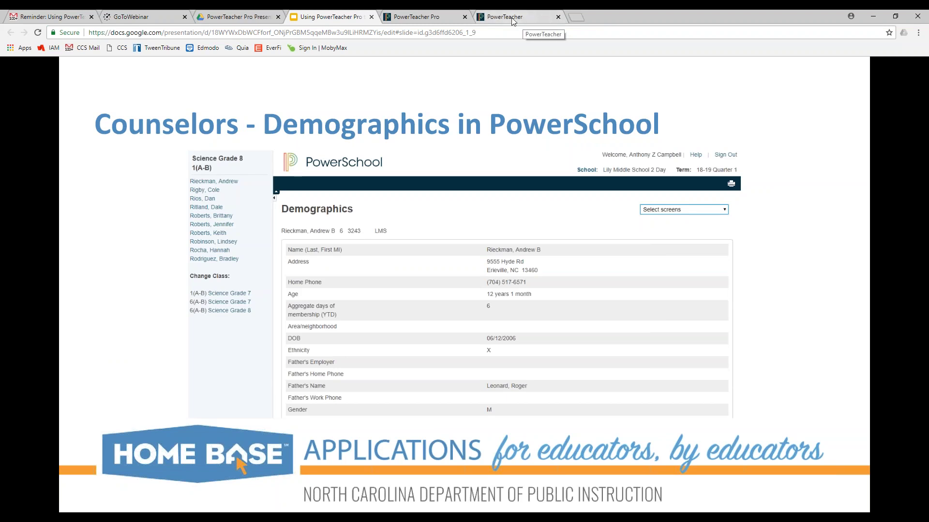
Return to PowerTeacher Pro and close the Assignment Example editor, saving its pending changes
left_click(441, 19)
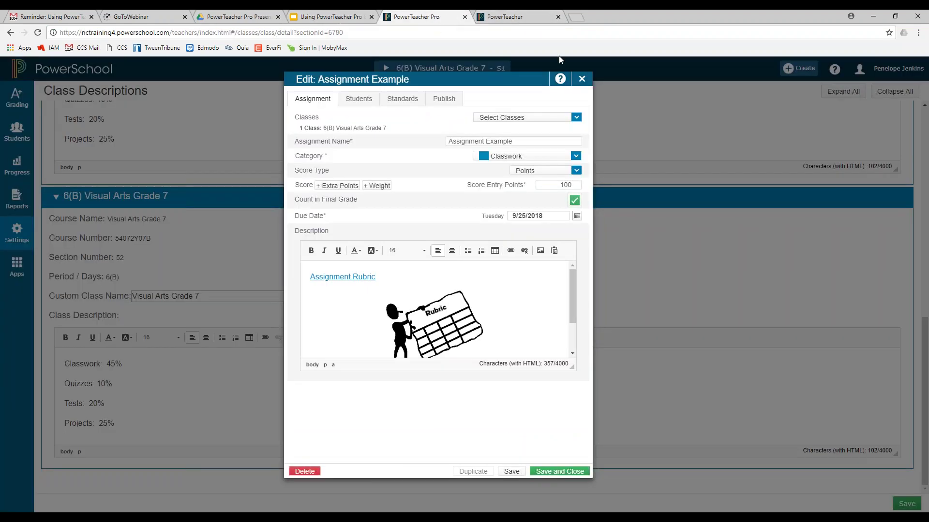
left_click(582, 78)
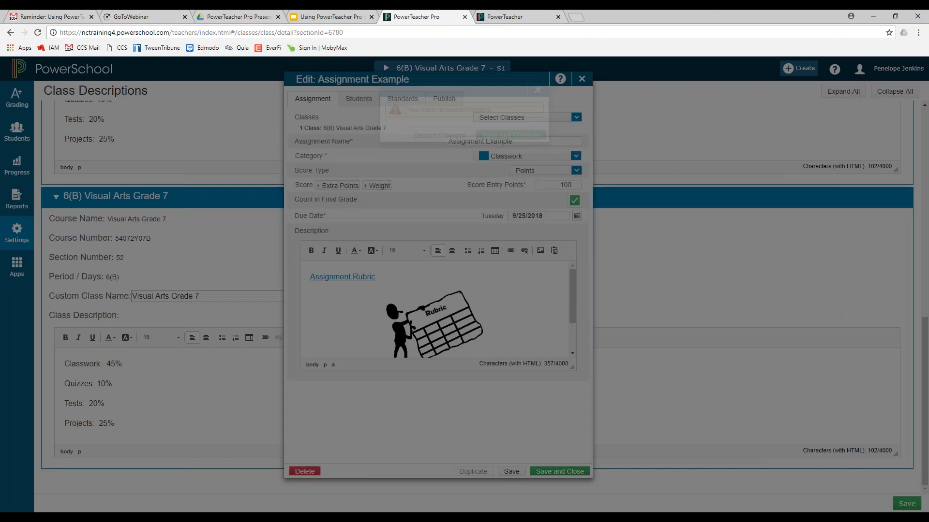
left_click(517, 150)
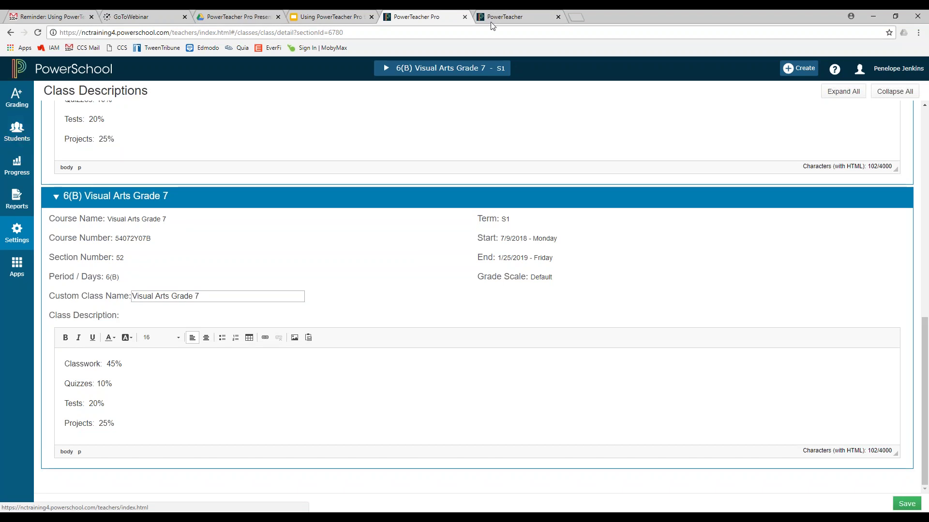
In the PowerTeacher portal, open the 3(B) Visual Arts Grade 7 student information and examine the second student's Demographics screen
left_click(526, 16)
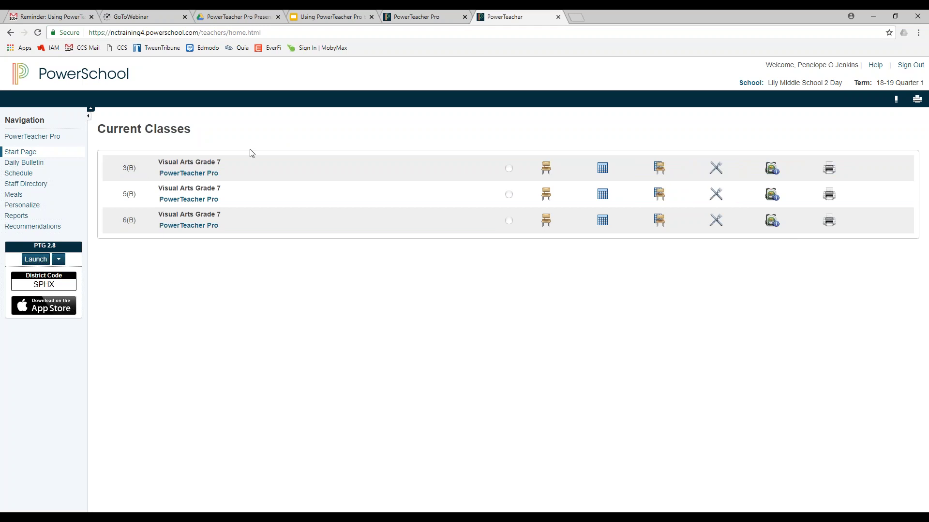
left_click(773, 174)
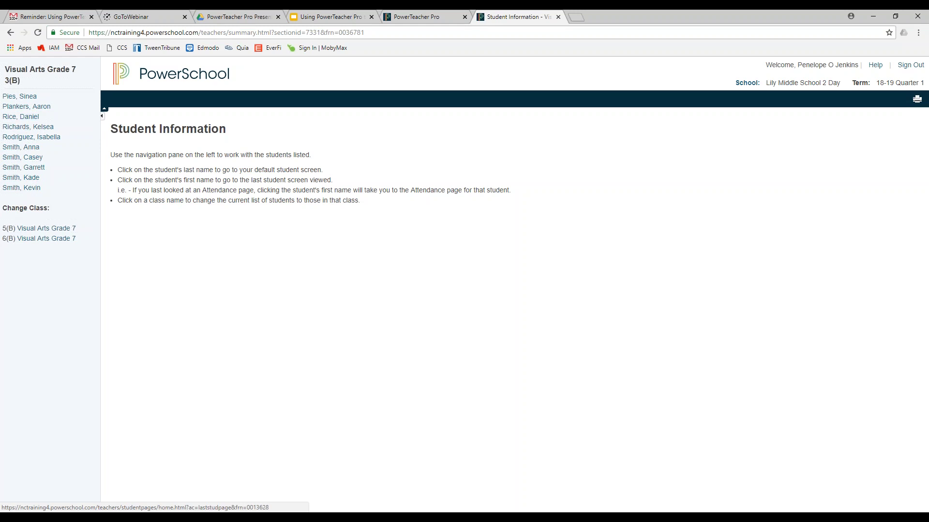
left_click(24, 108)
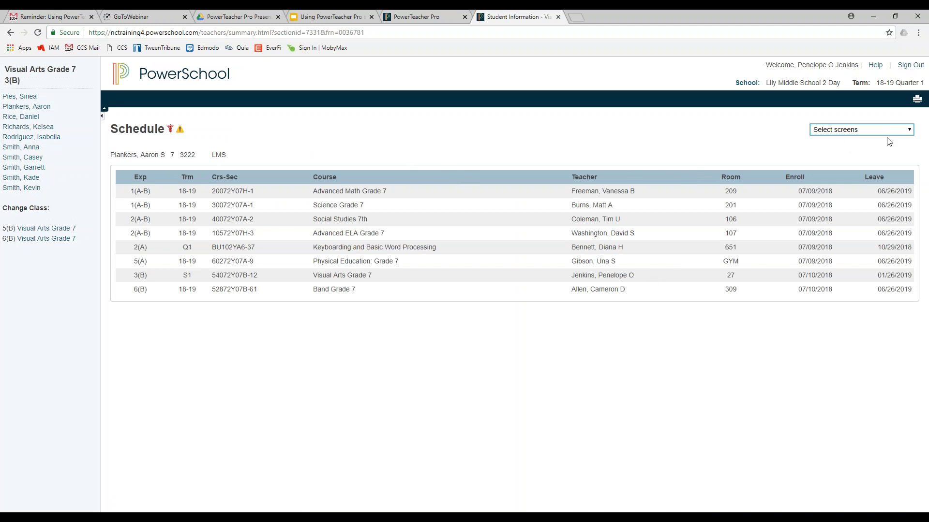
left_click(908, 131)
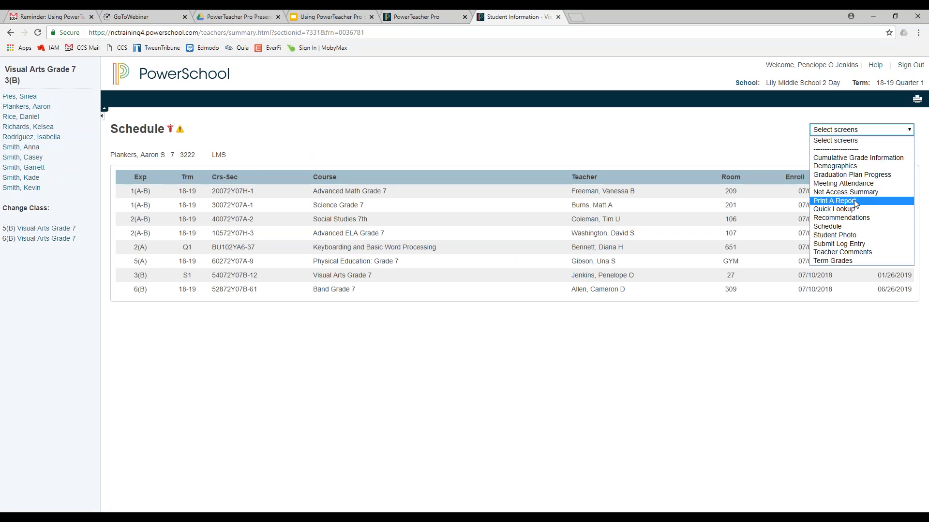
left_click(854, 167)
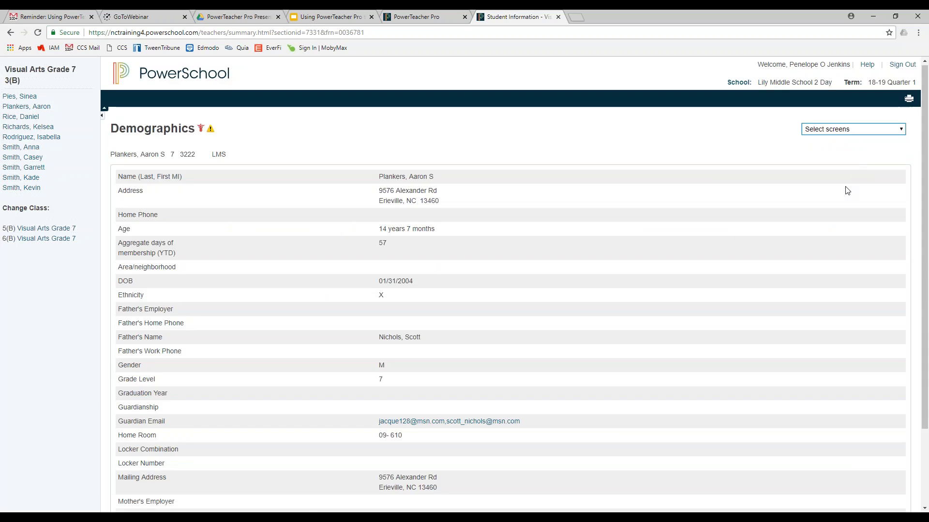
scroll(783, 309, "down", 3)
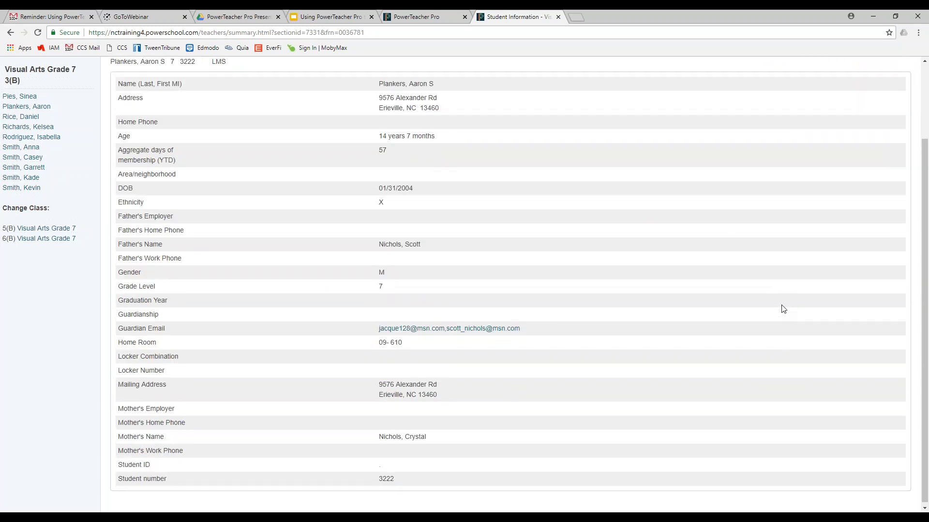
scroll(784, 310, "up", 3)
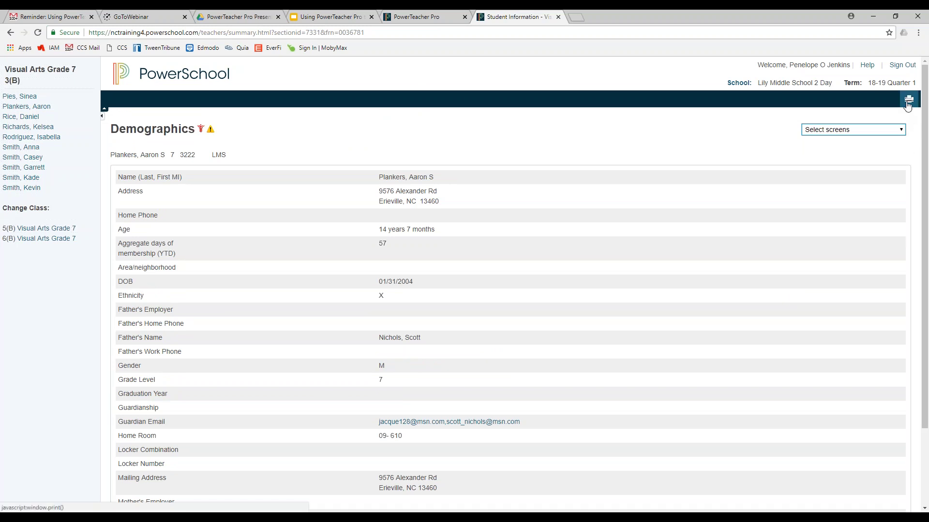
View the same student's Quick Lookup and Schedule screens, and look through the other available student screens
left_click(851, 130)
left_click(854, 212)
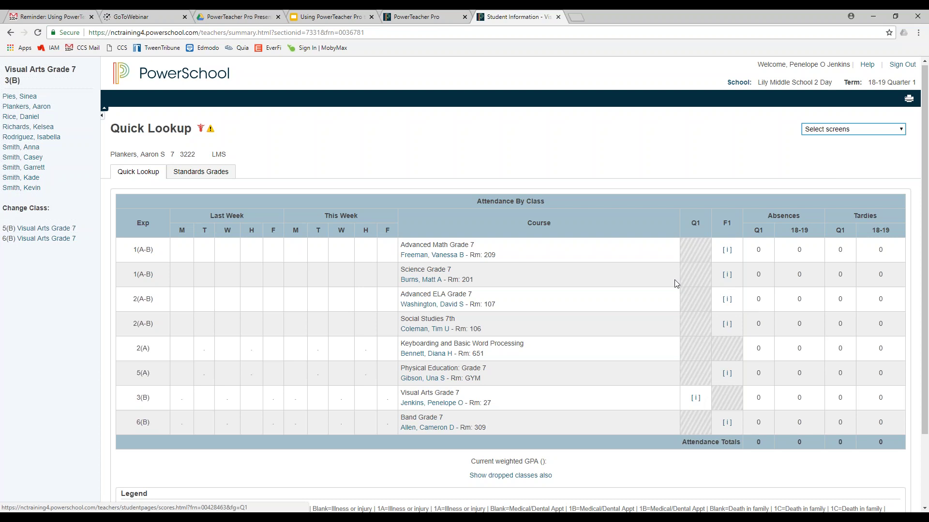
left_click(846, 129)
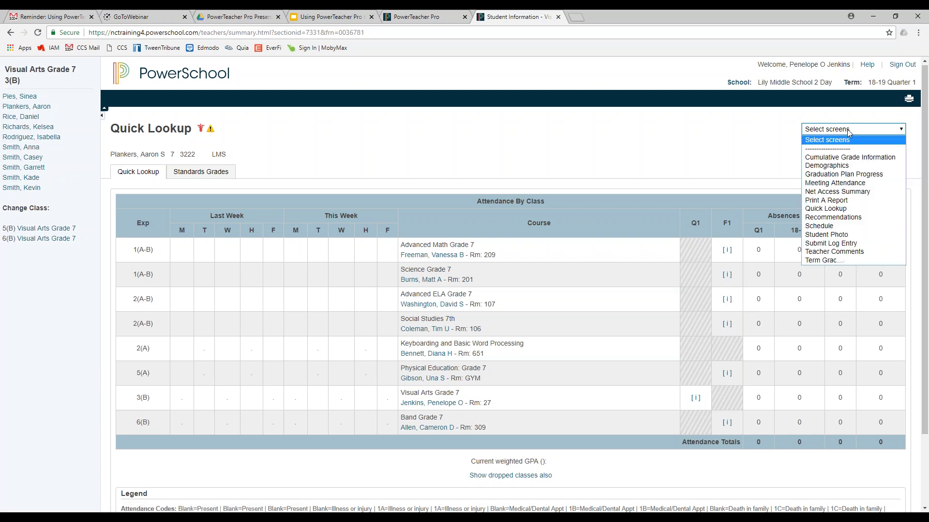
left_click(833, 228)
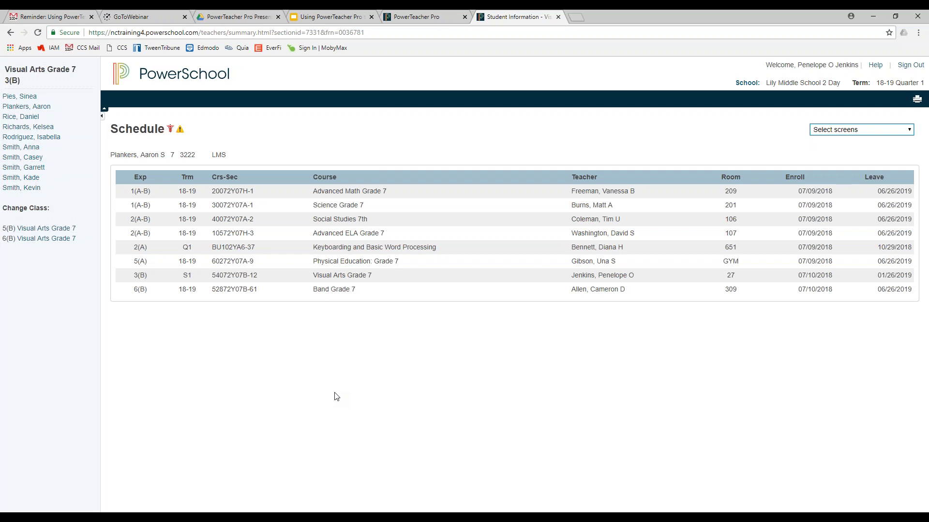
left_click(907, 131)
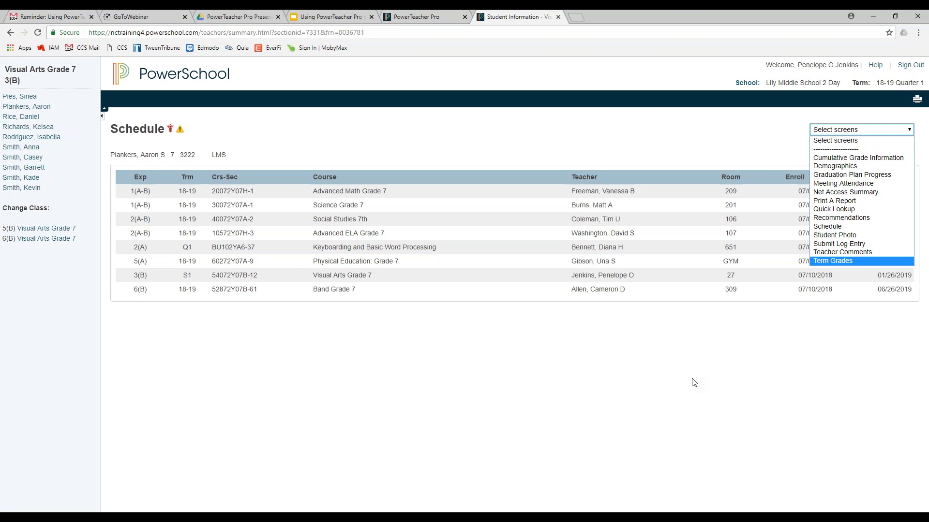
Switch back to the Google Slides presentation and advance it to the "Counselors - Schedule" slide
left_click(449, 18)
left_click(449, 17)
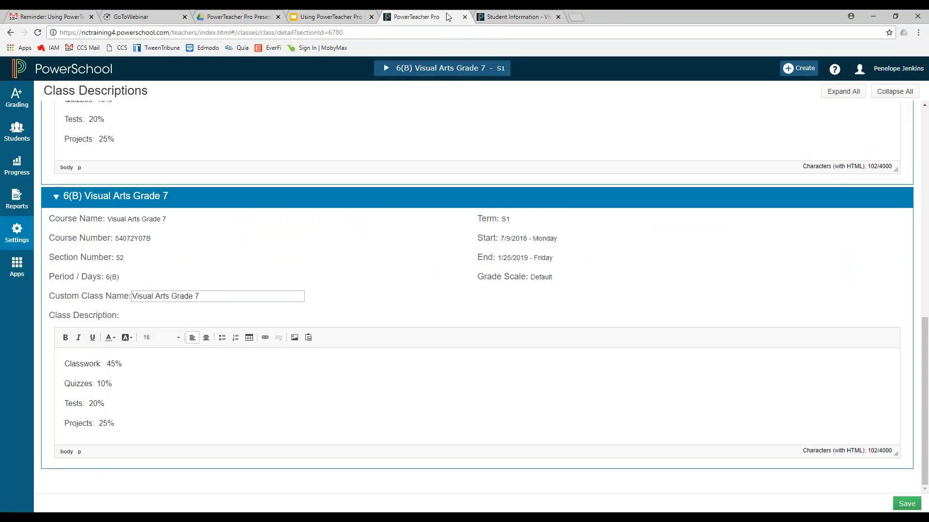
left_click(356, 17)
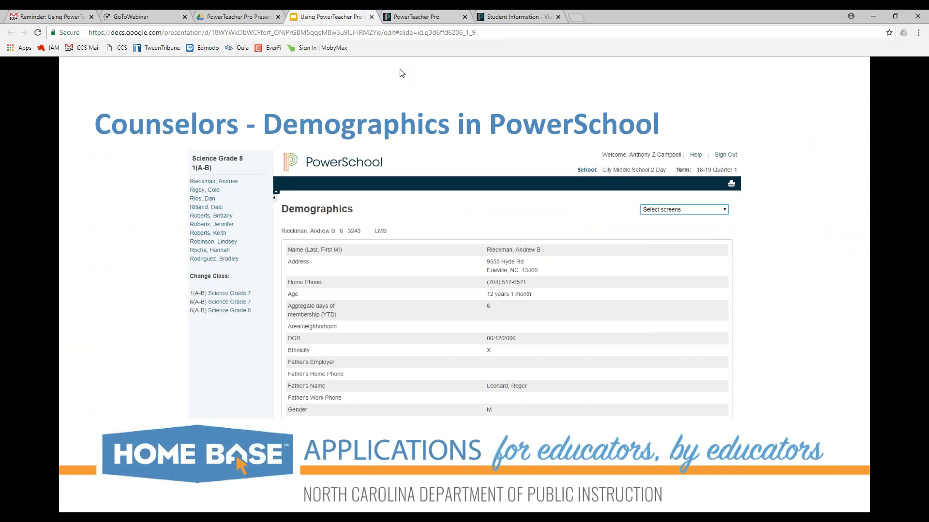
left_click(582, 263)
left_click(571, 264)
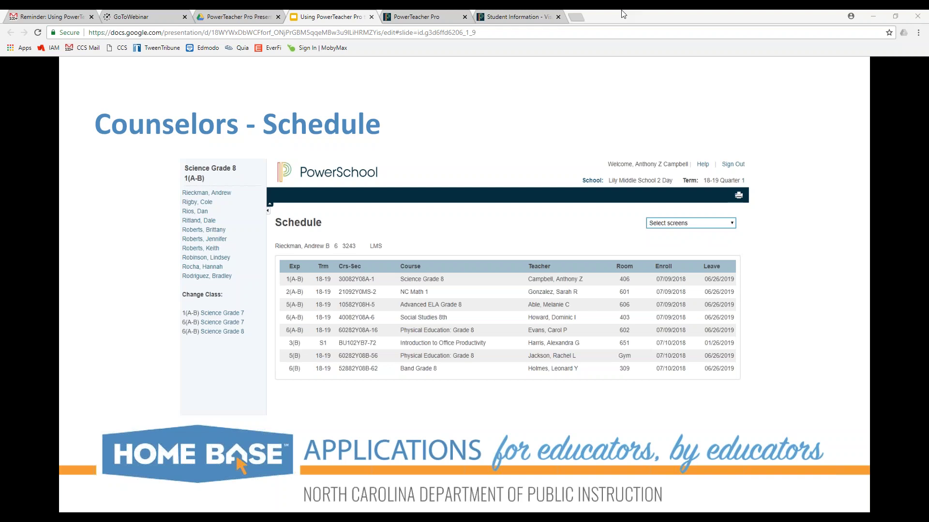
Switch to PowerTeacher Pro and open the scoresheet for 6(B) Visual Arts Grade 7
left_click(534, 18)
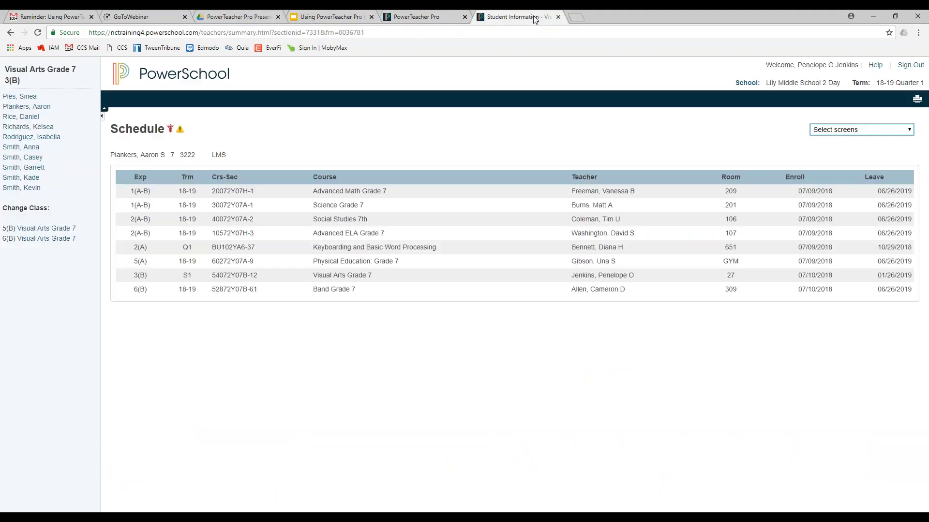
left_click(403, 18)
left_click(19, 101)
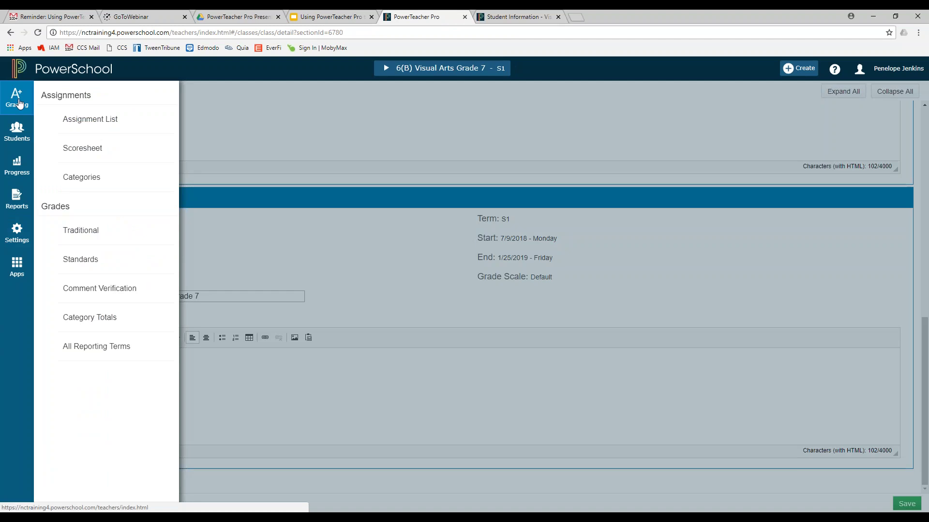
left_click(95, 150)
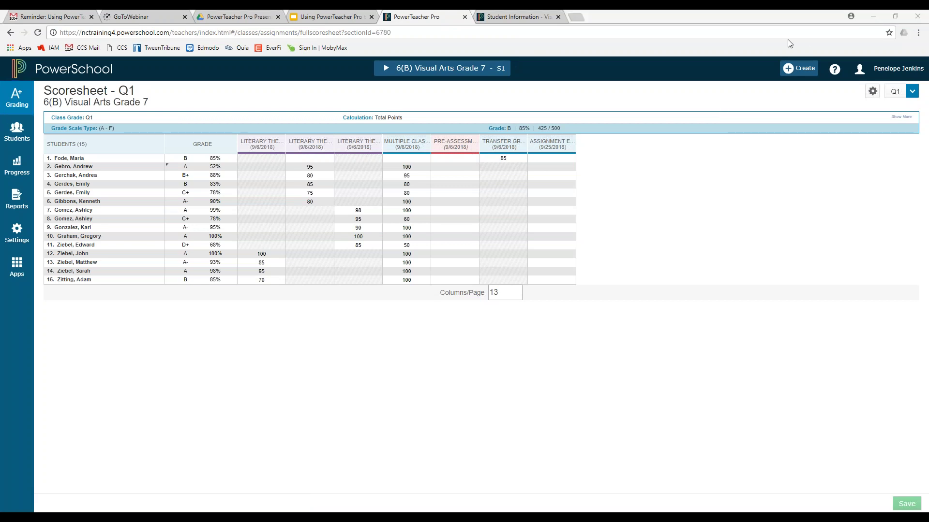
Try changing the Pre-Assessment's category to Classwork in its assignment details, discard the change and return to the scoresheet
left_click(455, 145)
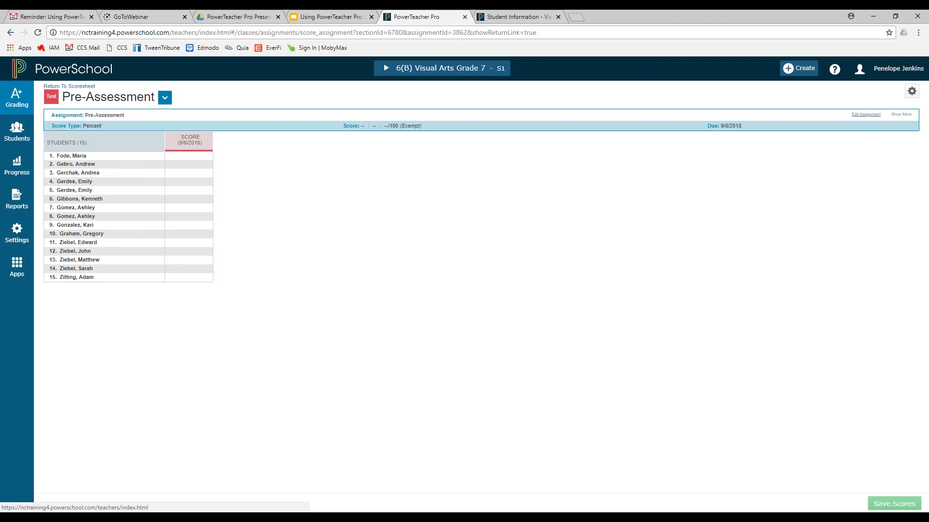
left_click(866, 115)
left_click(575, 156)
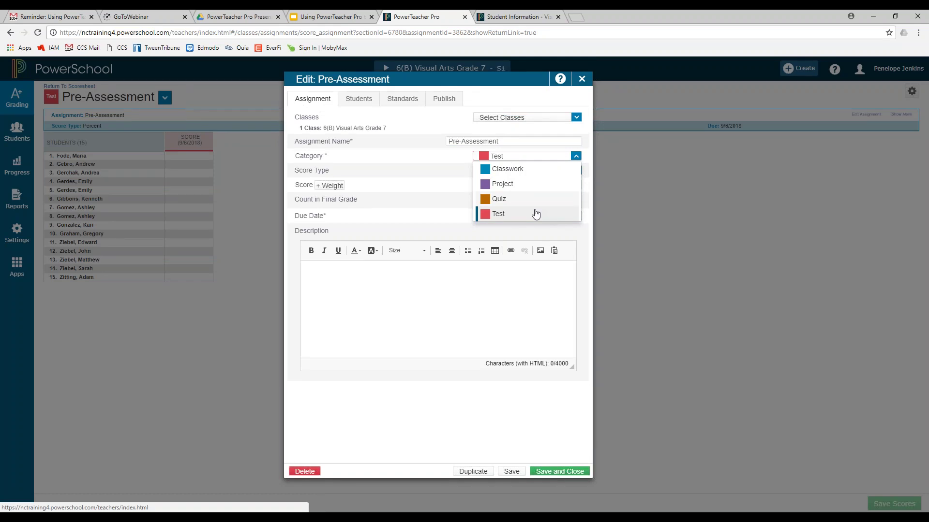
left_click(528, 175)
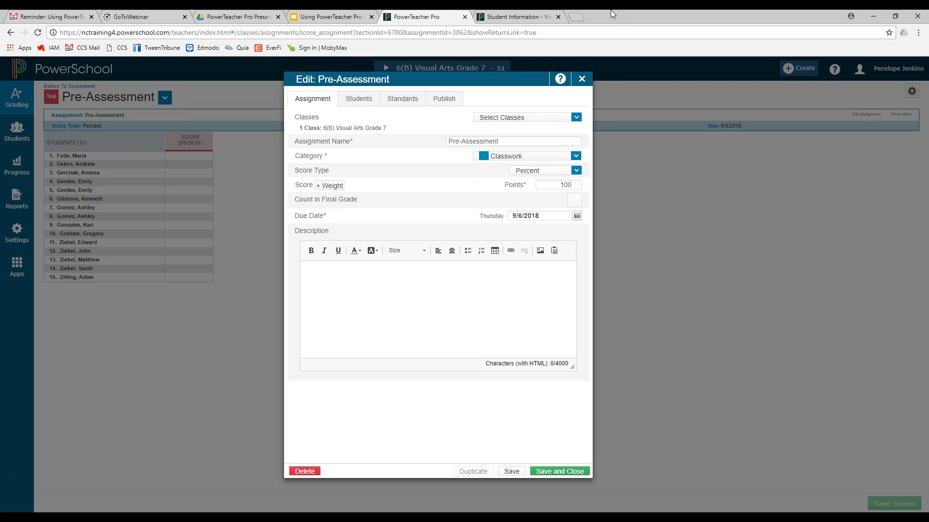
left_click(582, 78)
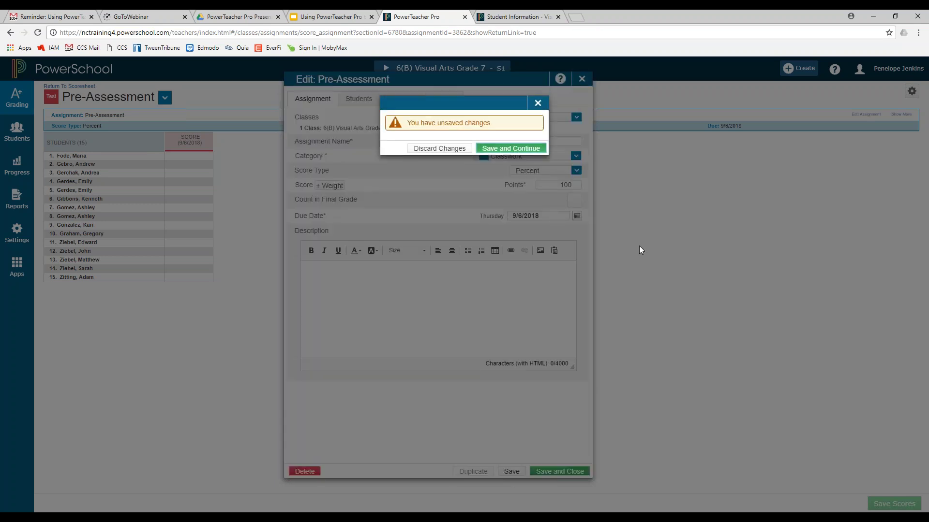
left_click(459, 153)
left_click(9, 33)
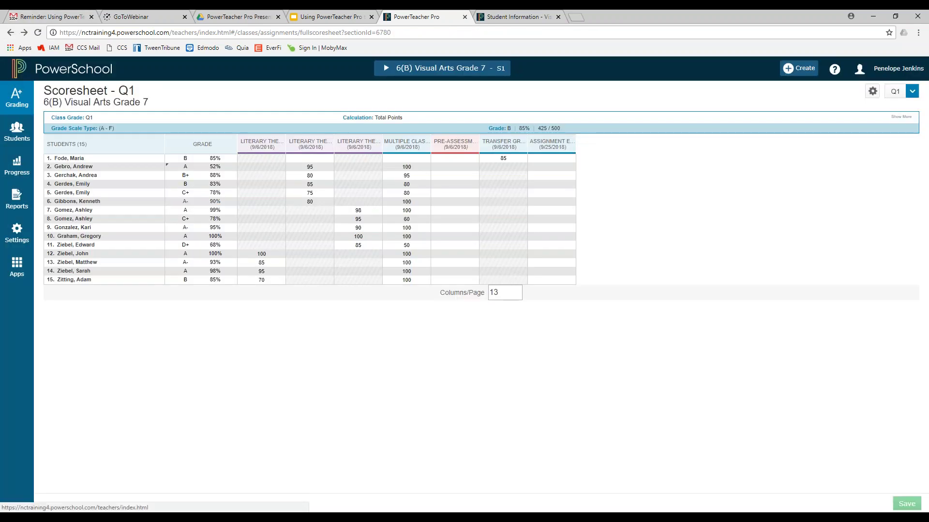
Open Assignment Example for editing from the scoresheet and exclude it from the final grade
left_click(539, 145)
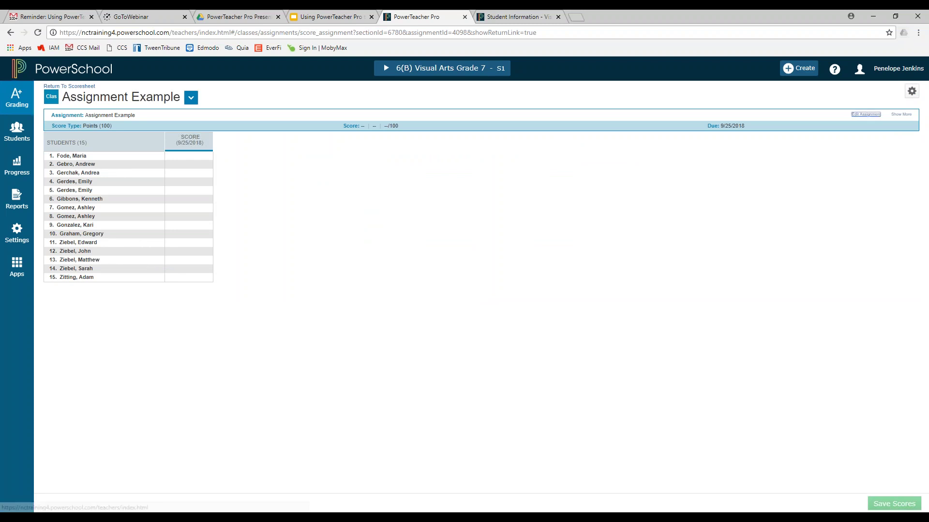
left_click(865, 114)
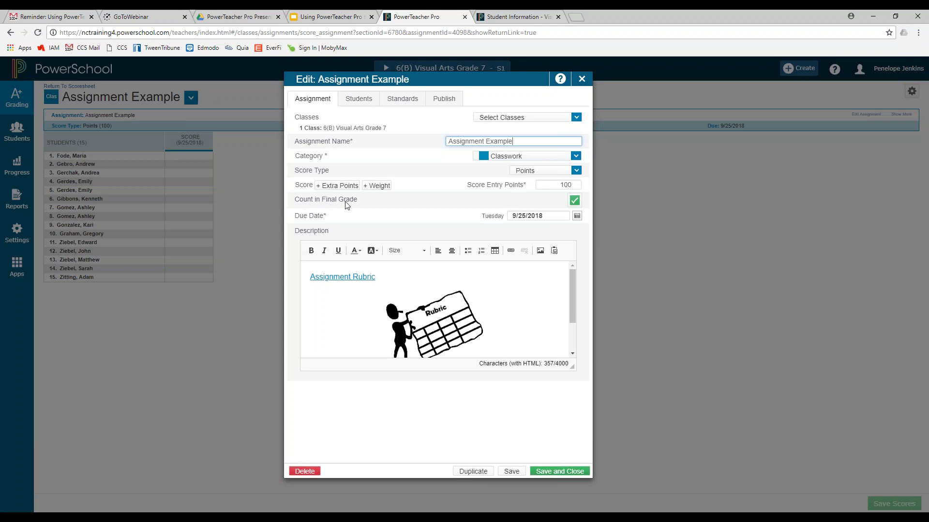
left_click(575, 201)
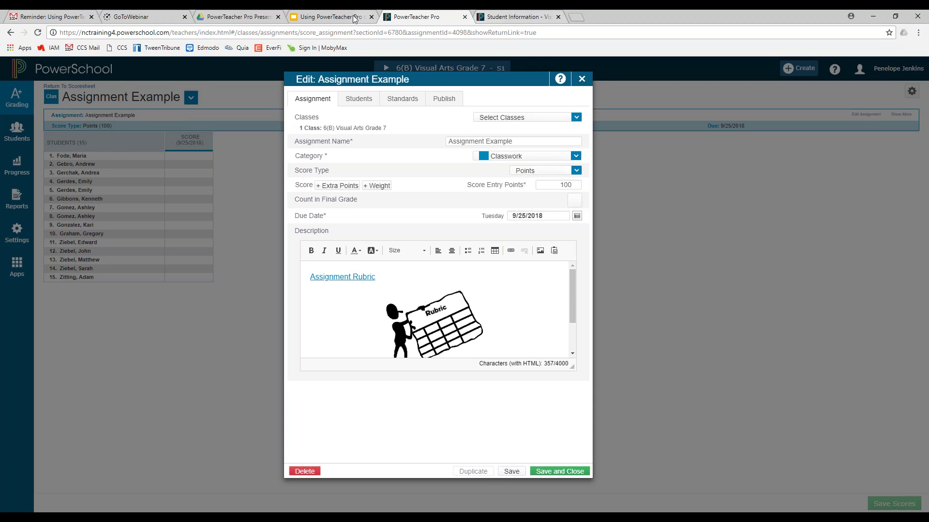
Switch to the PowerTeacher portal's student information and view the selected student's Term Grades screen
left_click(513, 16)
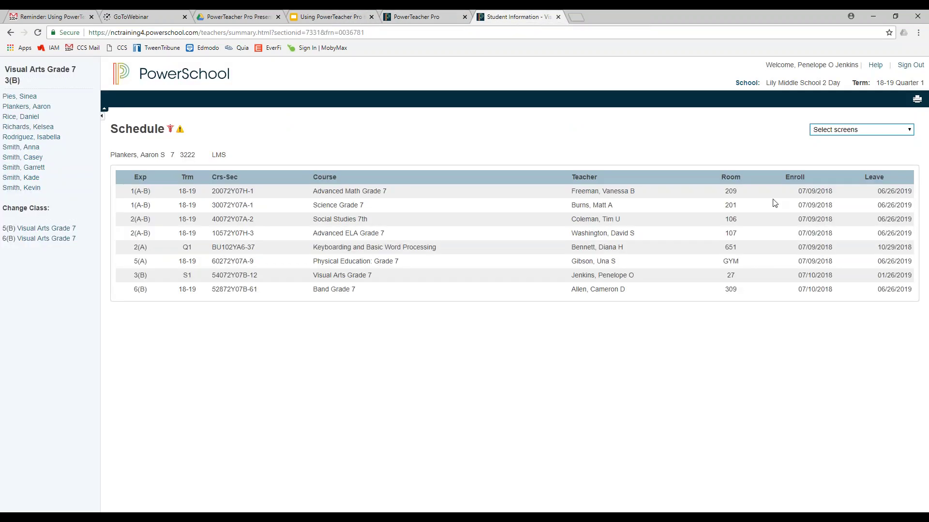
left_click(827, 130)
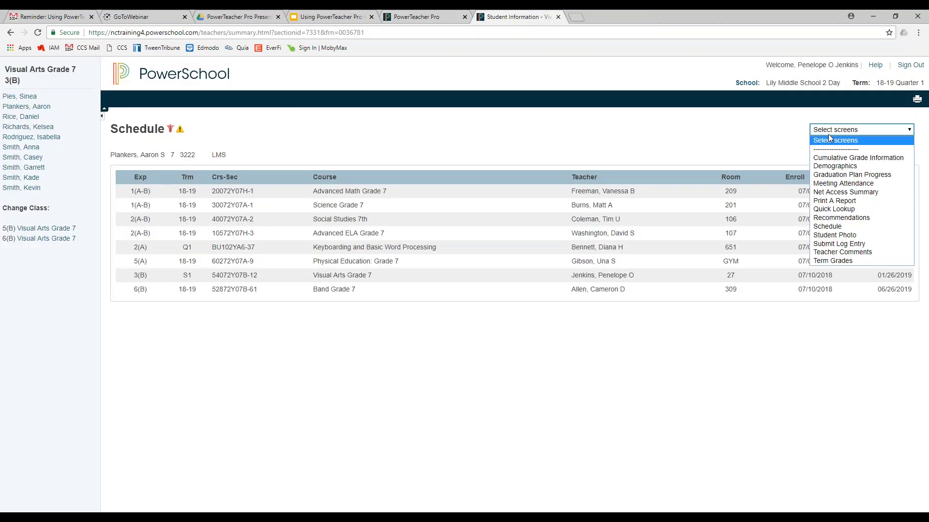
left_click(837, 261)
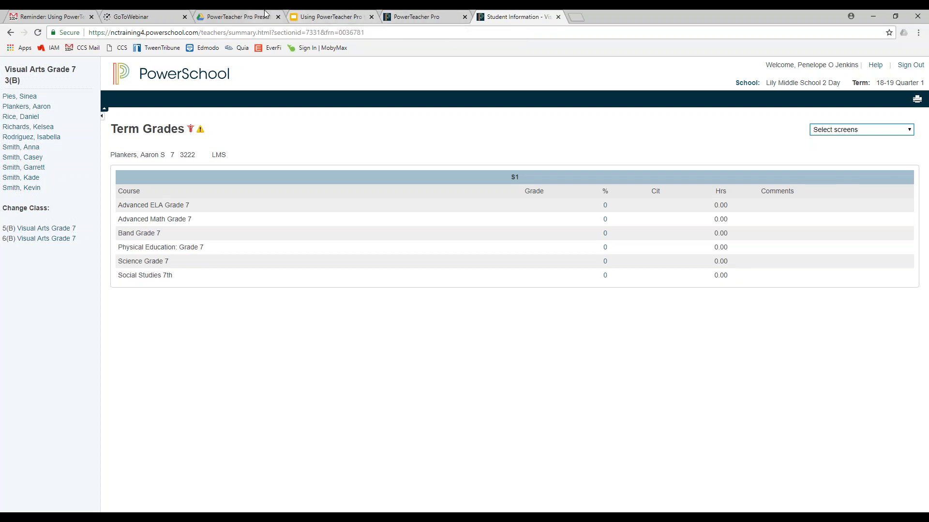
Switch to PowerTeacher Pro, discard the unsaved changes to Assignment Example and open the Assignments list for 6(B) Visual Arts Grade 7
left_click(439, 22)
left_click(582, 79)
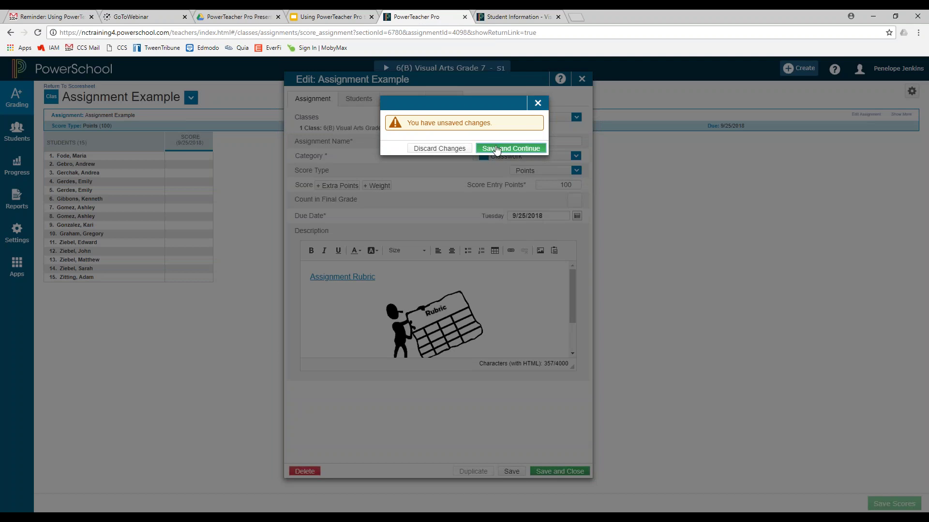
left_click(425, 148)
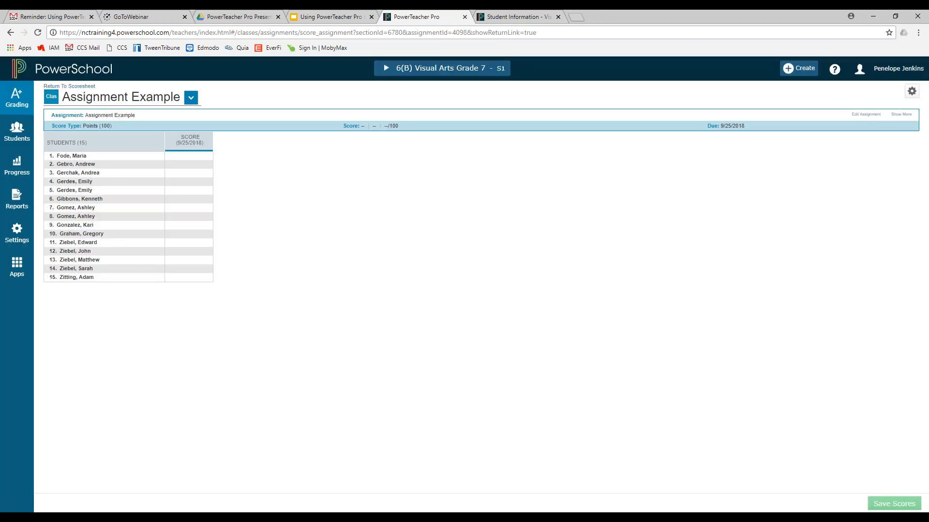
left_click(25, 110)
left_click(100, 125)
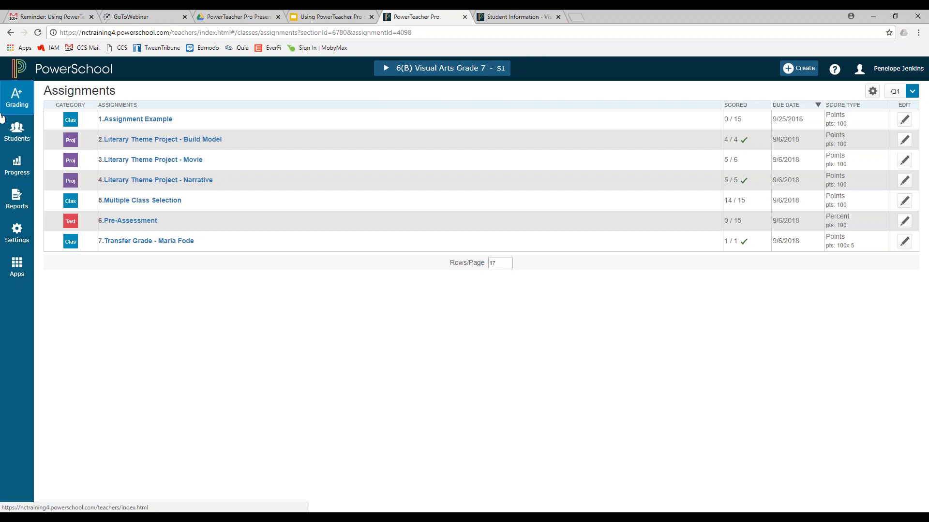
left_click(13, 103)
left_click(70, 121)
Switch to the Google Slides presentation and advance to the "Attendance - Did you know..." slide
left_click(335, 18)
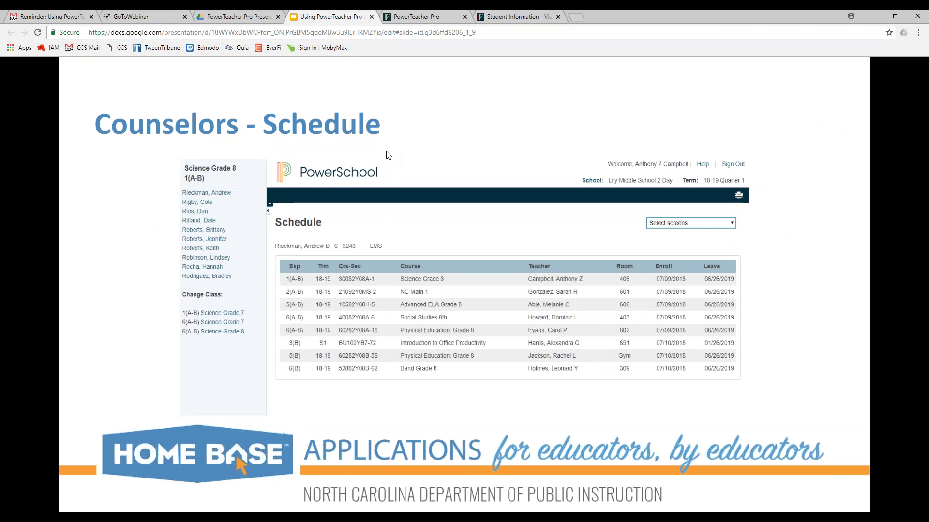
left_click(295, 124)
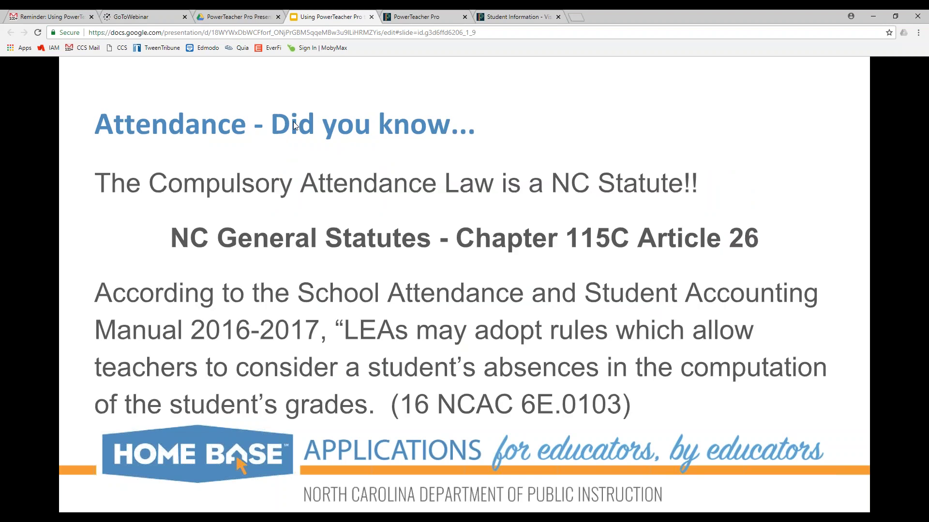
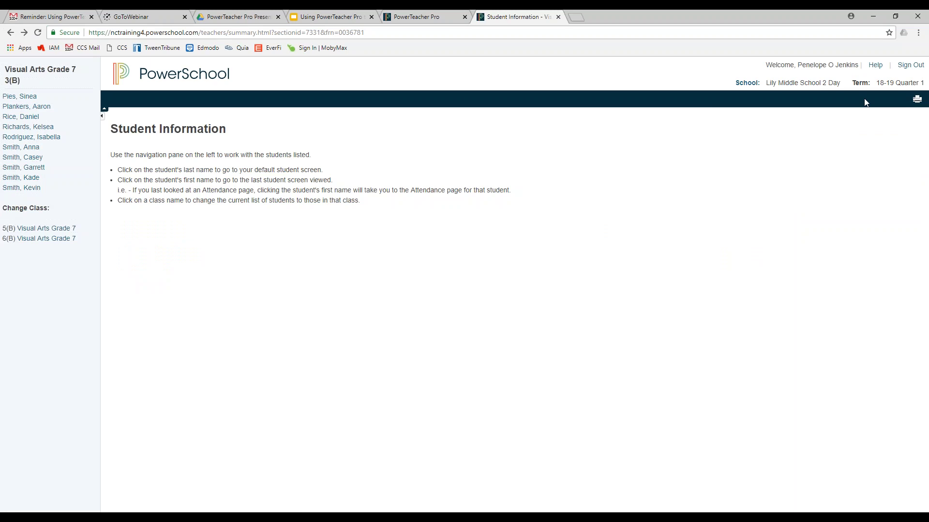
View the seating chart of 3(B) Visual Arts Grade 7 in the PowerTeacher portal, decline prepopulating the layout and return to the current classes
left_click(11, 32)
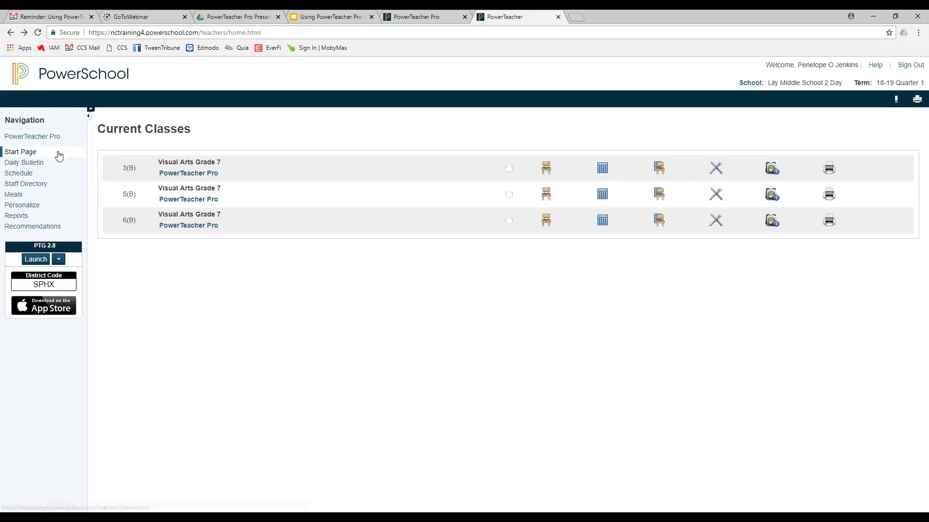
left_click(660, 175)
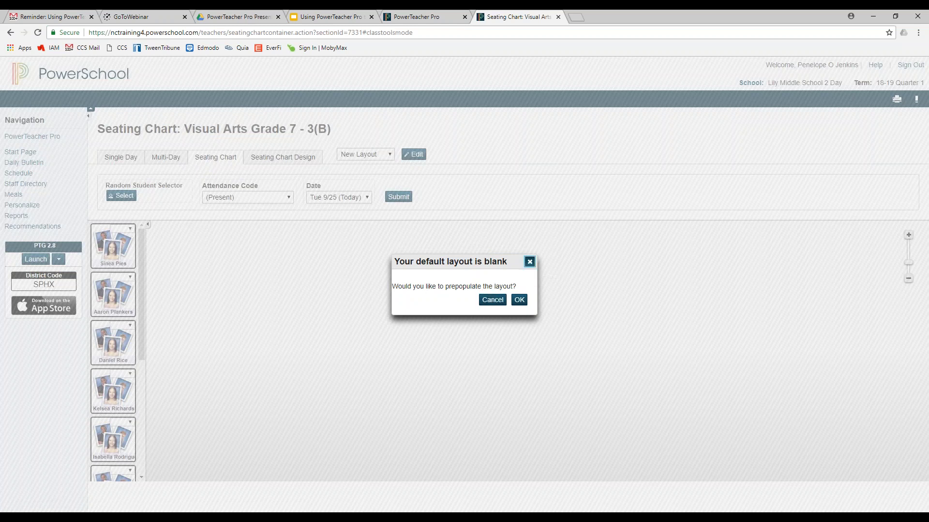
left_click(492, 300)
left_click(10, 32)
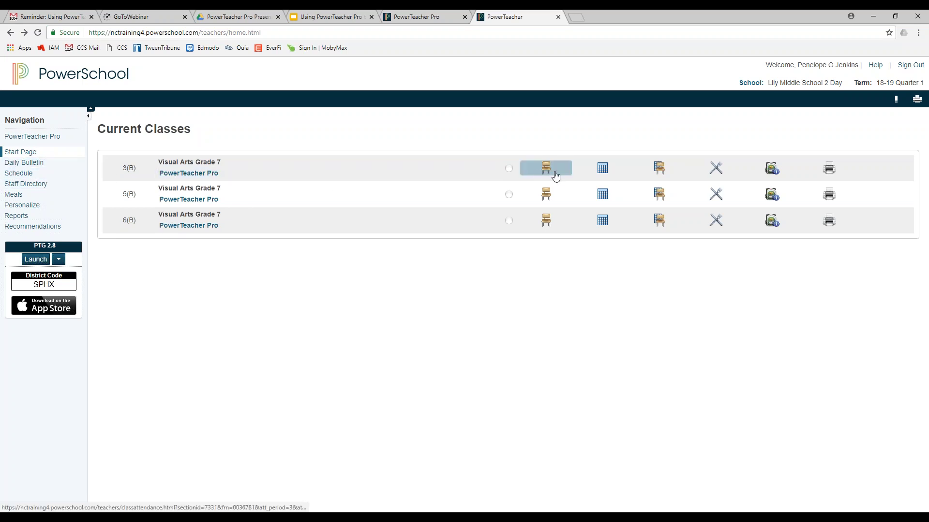
Open the student information for 3(B) Visual Arts Grade 7 and show the Print A Report screen for the first listed student
left_click(774, 173)
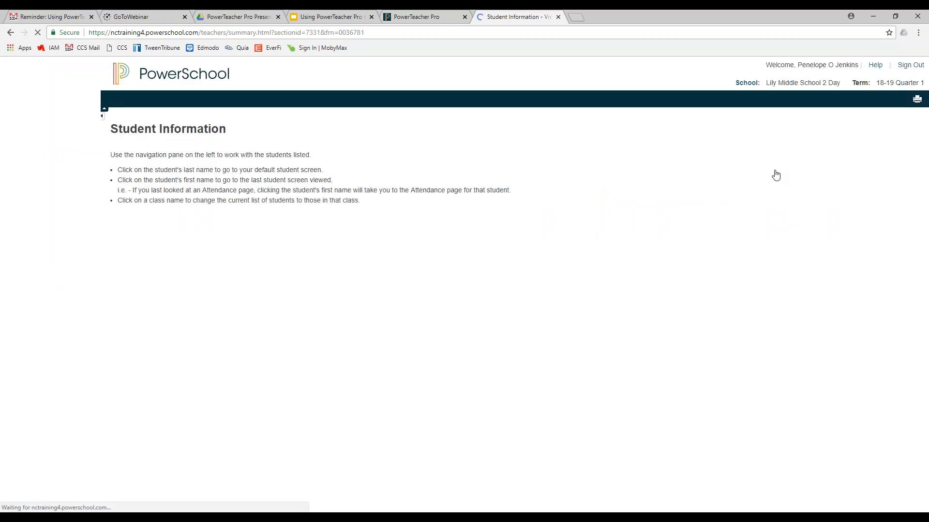
left_click(28, 96)
left_click(856, 131)
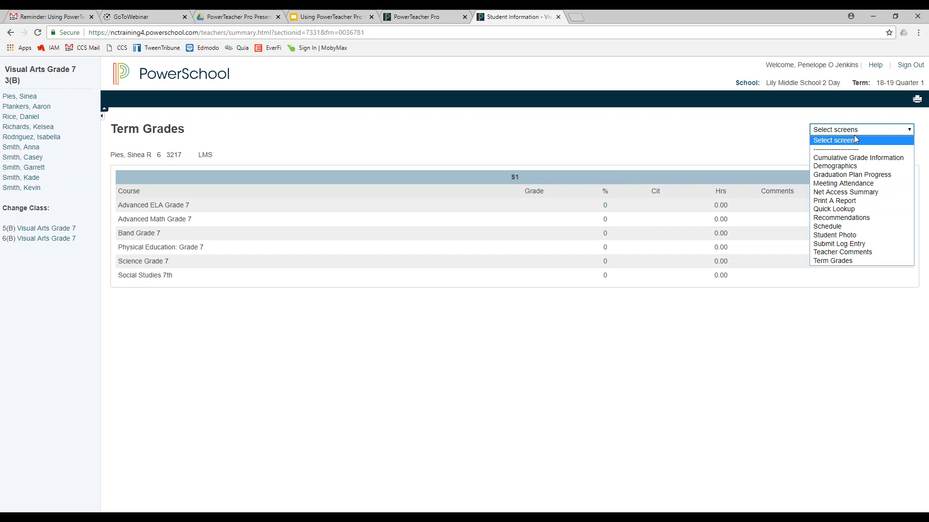
left_click(845, 201)
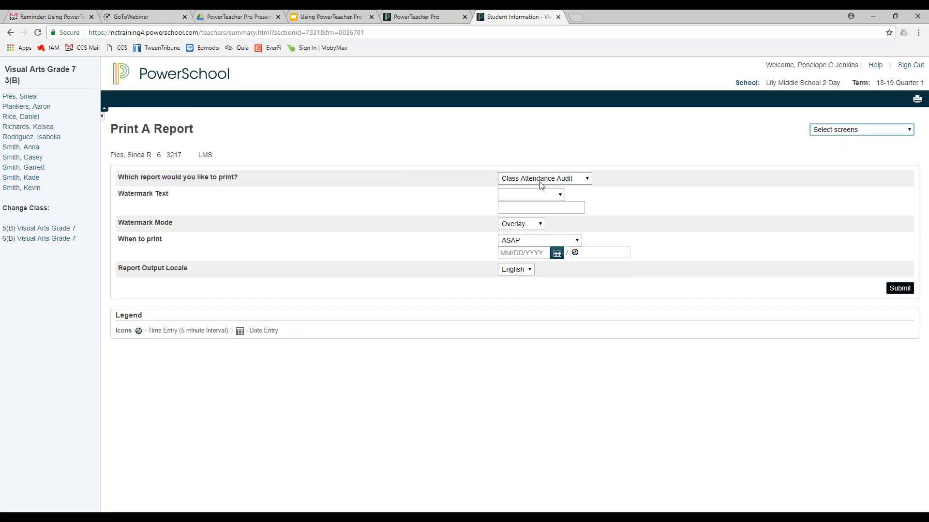
left_click(855, 129)
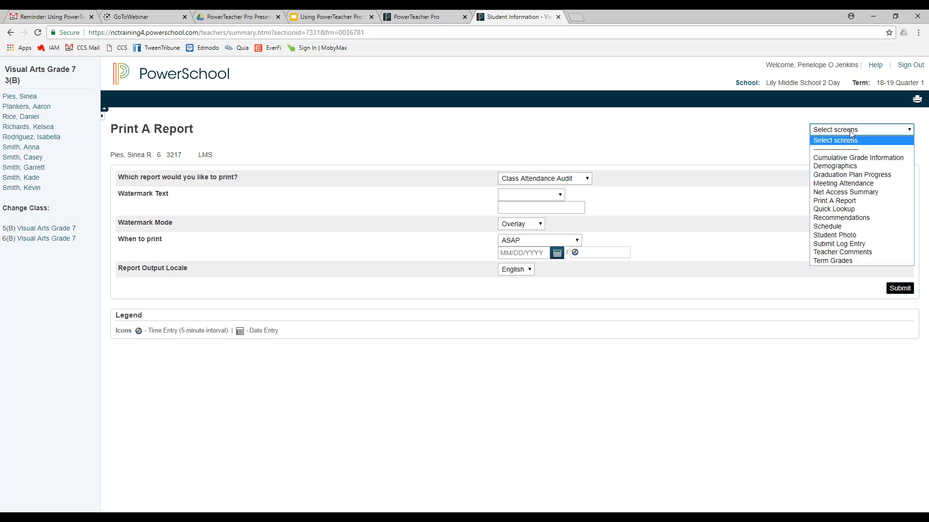
left_click(839, 201)
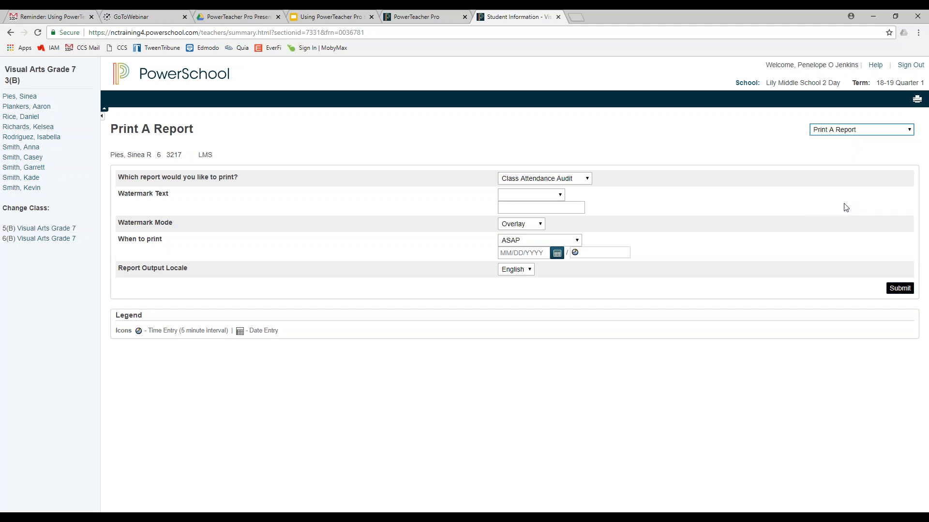
Submit the Class Attendance Audit report for the student and open its job details in the report queue
left_click(587, 178)
left_click(575, 187)
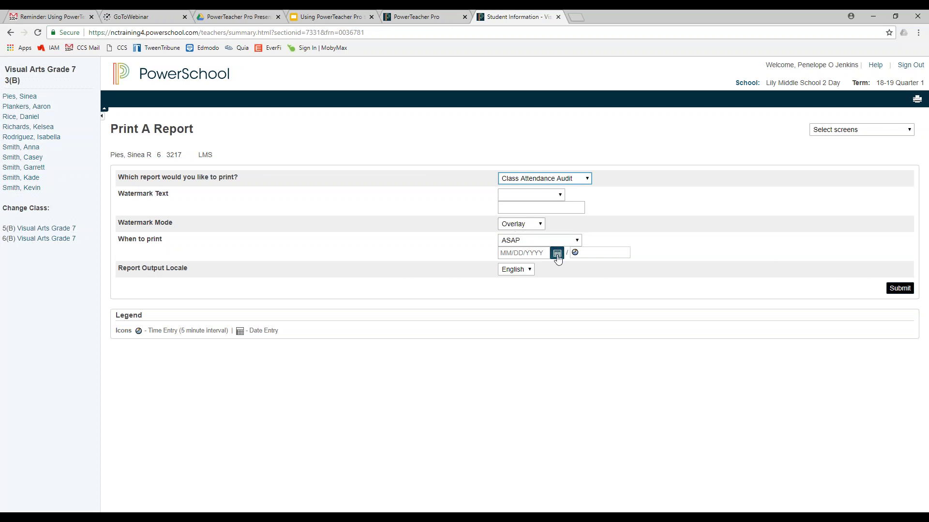
left_click(899, 288)
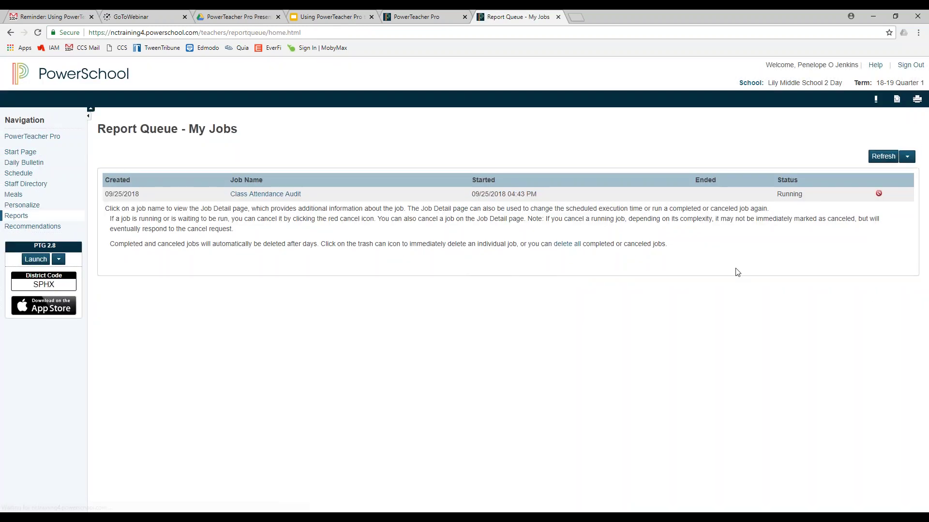
left_click(266, 195)
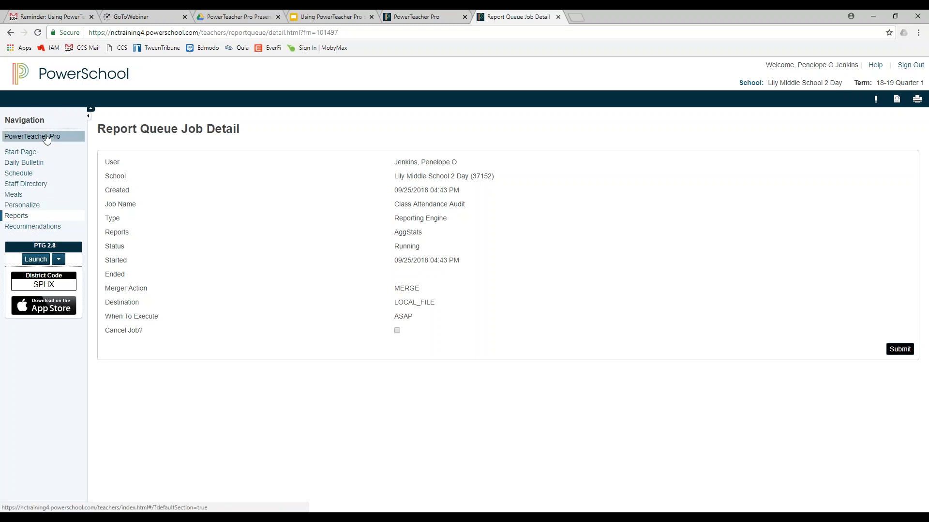
Return to the start page and reopen the first 3(B) student's Print A Report screen to review the available student screens
left_click(36, 152)
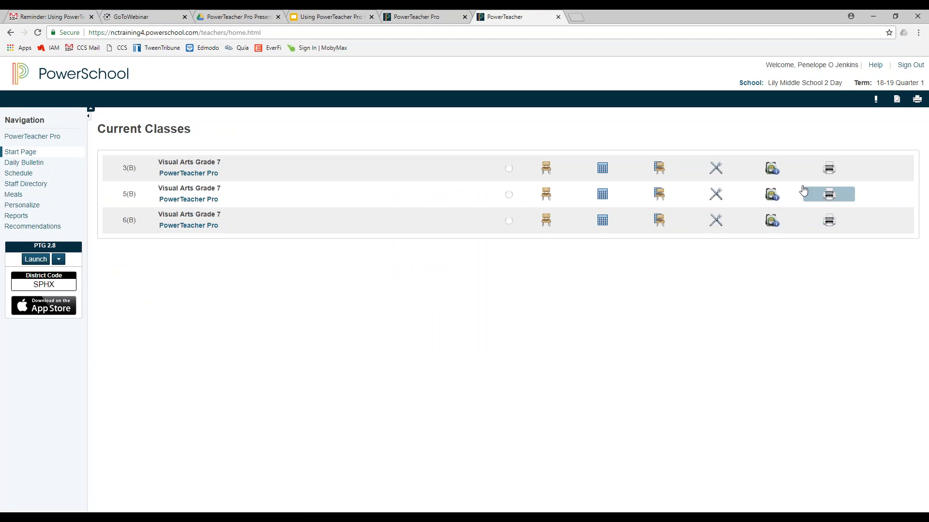
left_click(771, 168)
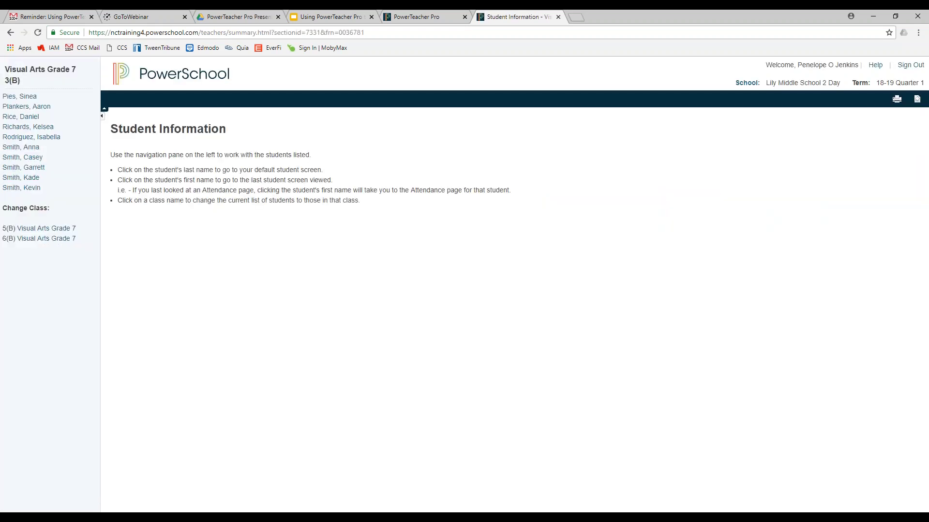
left_click(29, 98)
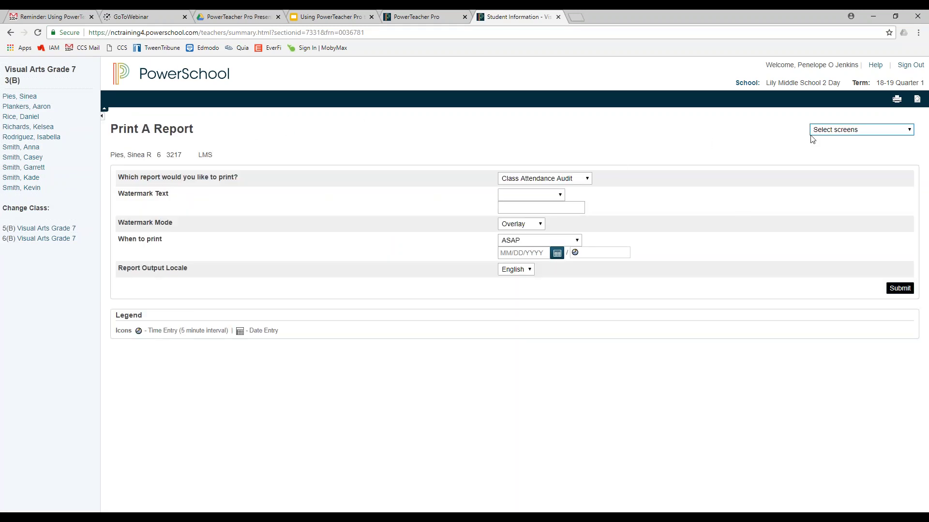
left_click(908, 129)
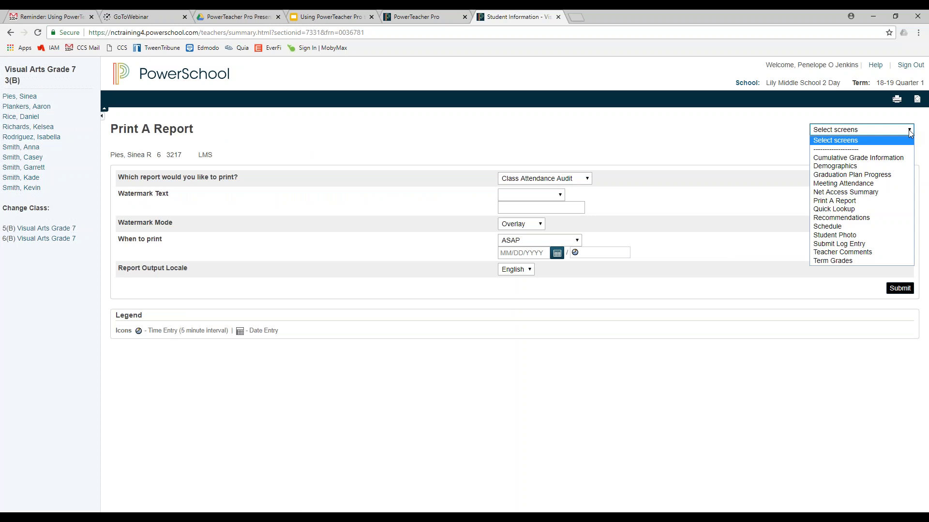
left_click(844, 201)
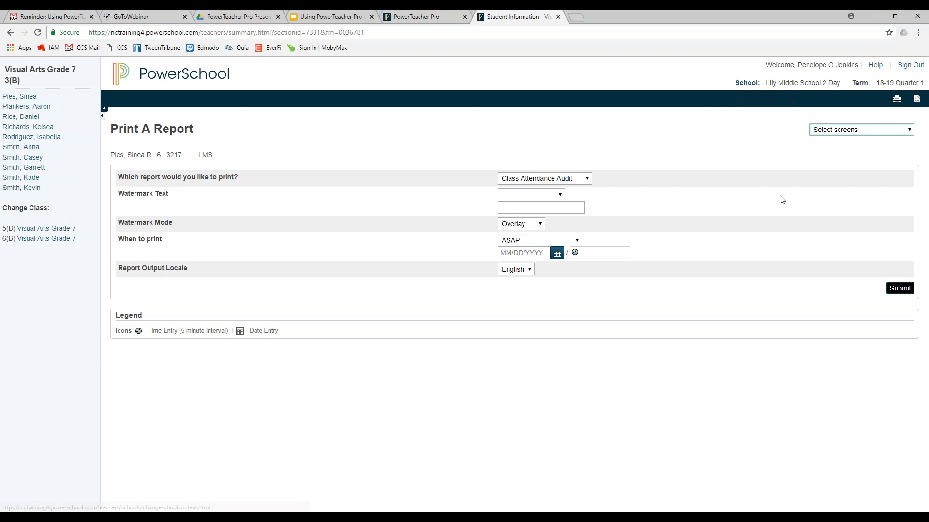
Open multi-day attendance for 3(B) Visual Arts Grade 7 and extend the displayed date range to 10/26/2018
left_click(167, 79)
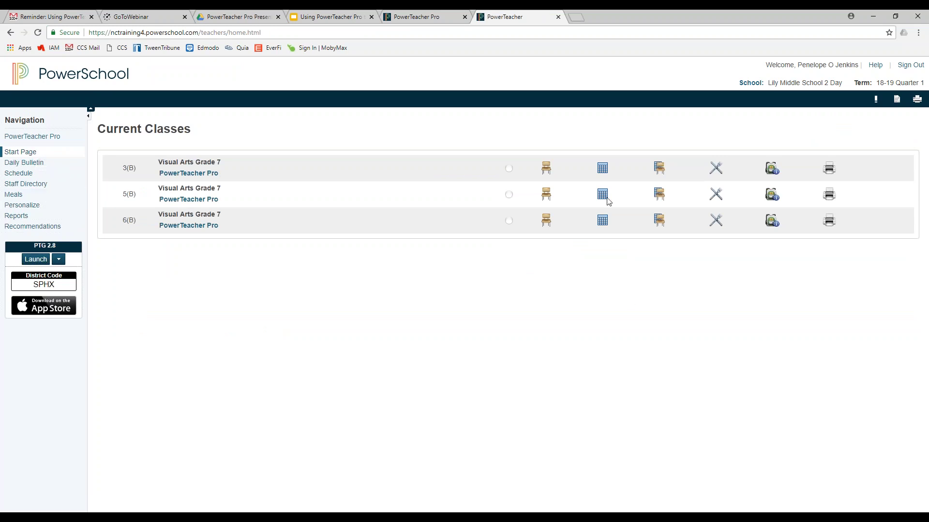
left_click(605, 169)
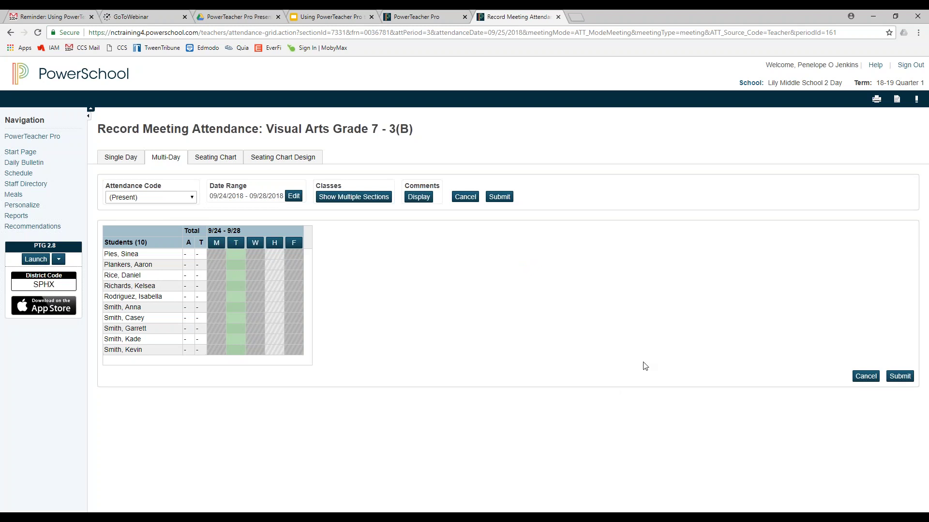
left_click(294, 196)
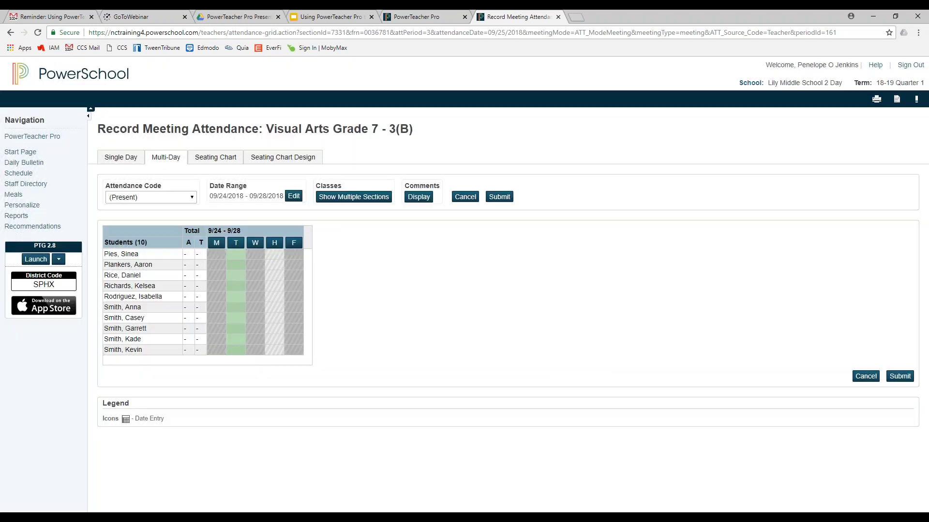
left_click(615, 199)
left_click(444, 271)
left_click(526, 287)
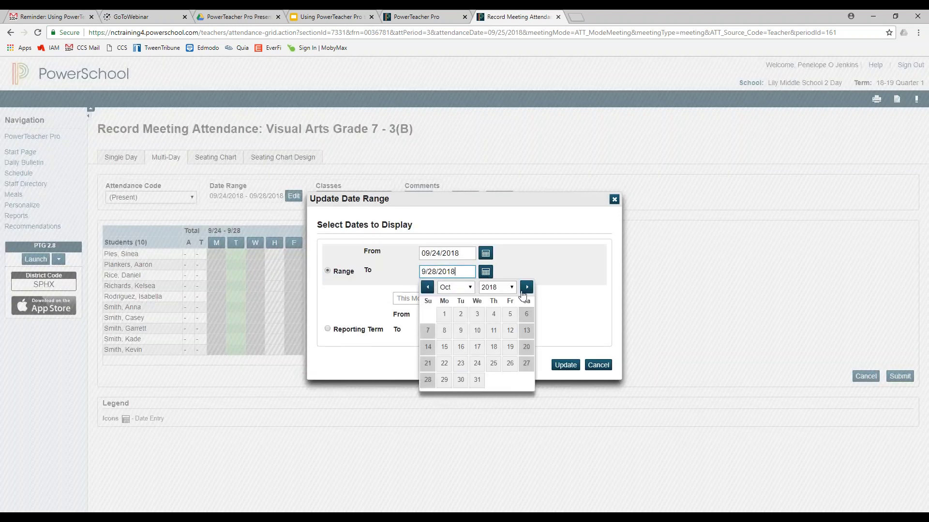
left_click(510, 363)
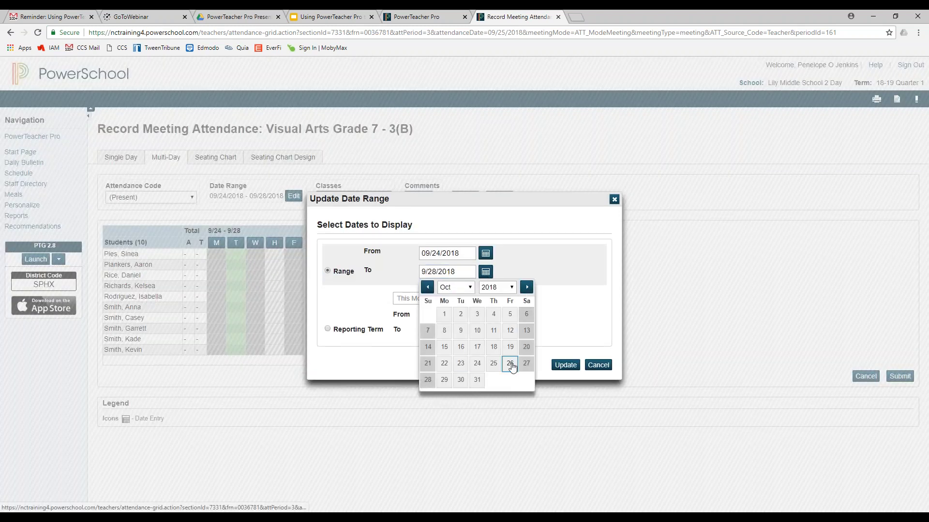
left_click(564, 365)
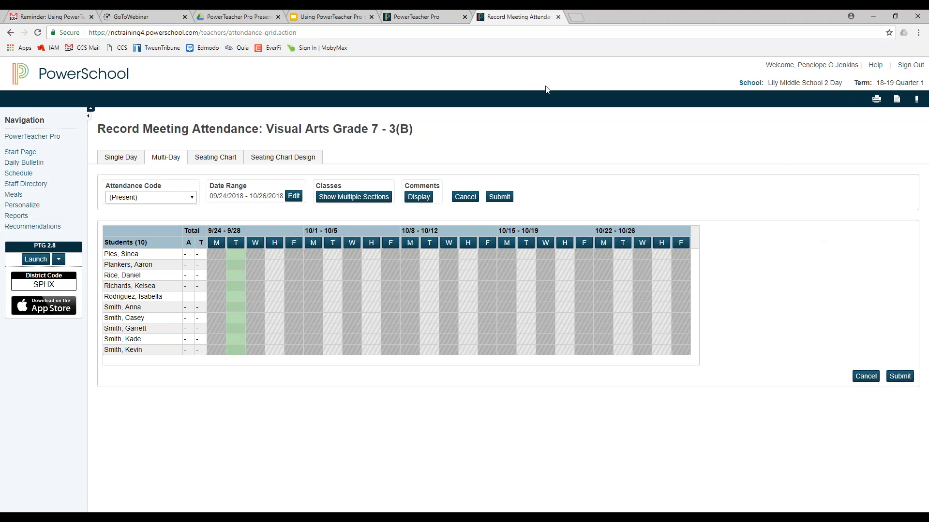
Switch to PowerTeacher Pro and add category weightings for Project and Quiz to the Q1 grade formula of 6(B) Visual Arts Grade 7
left_click(403, 17)
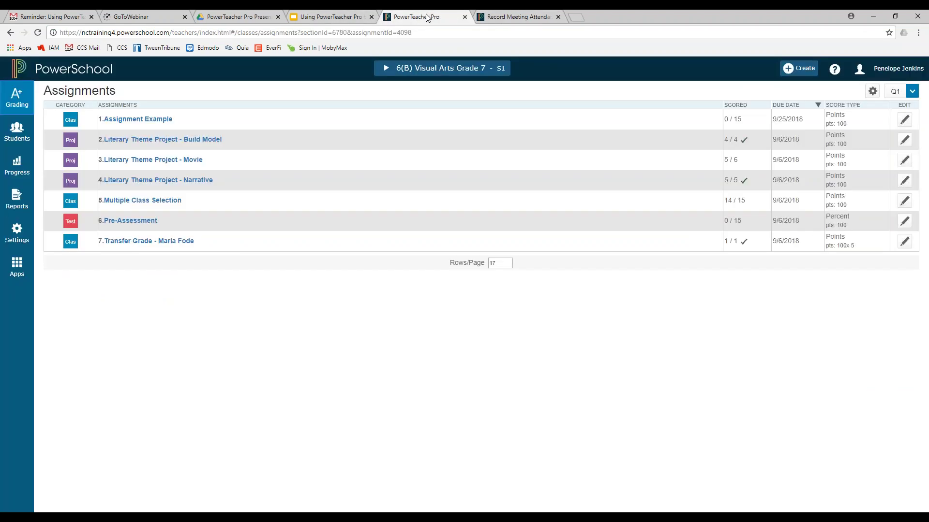
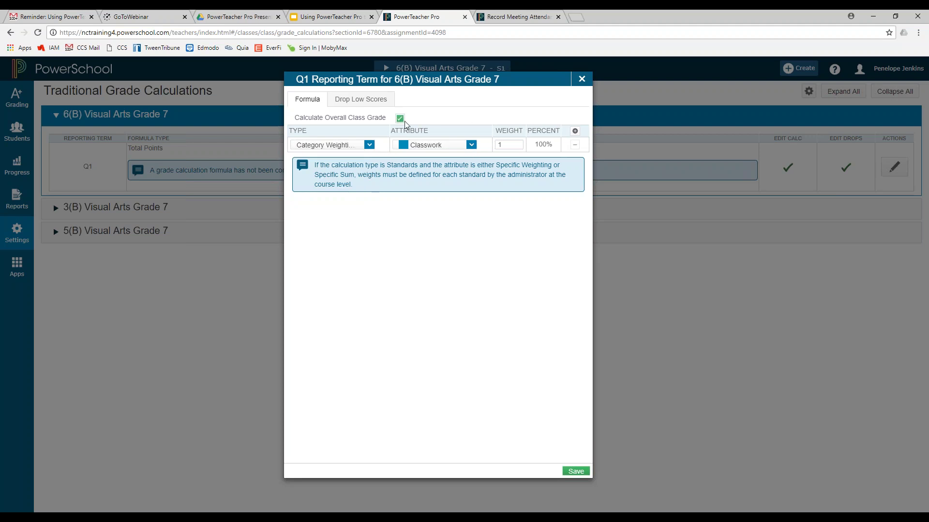
left_click(575, 131)
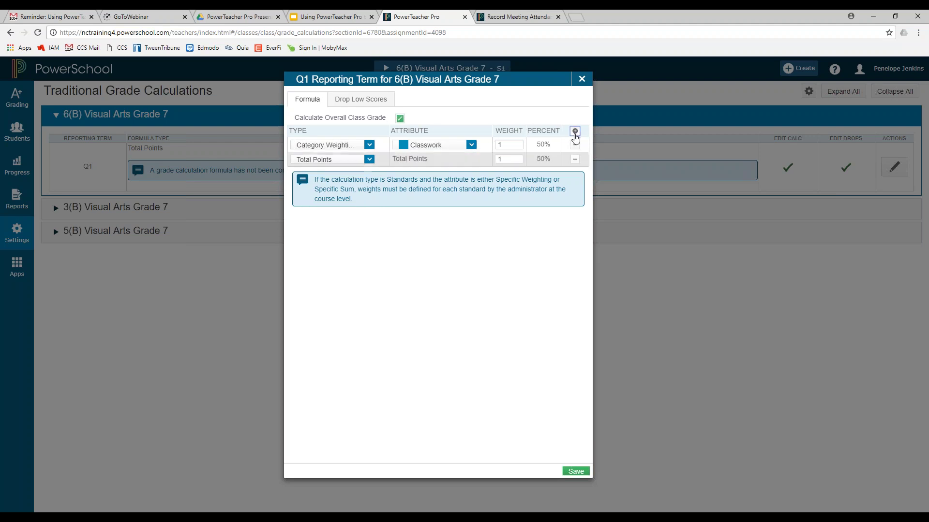
left_click(369, 159)
left_click(357, 201)
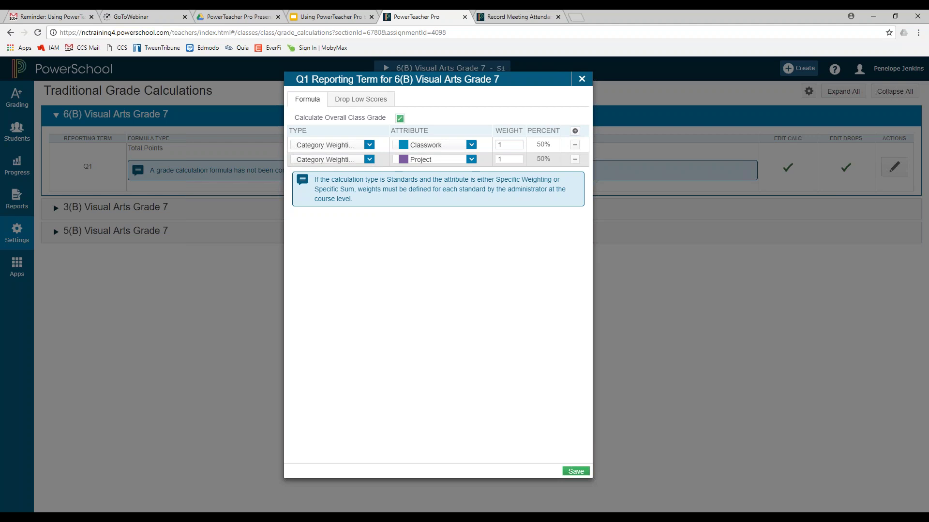
left_click(575, 131)
left_click(369, 174)
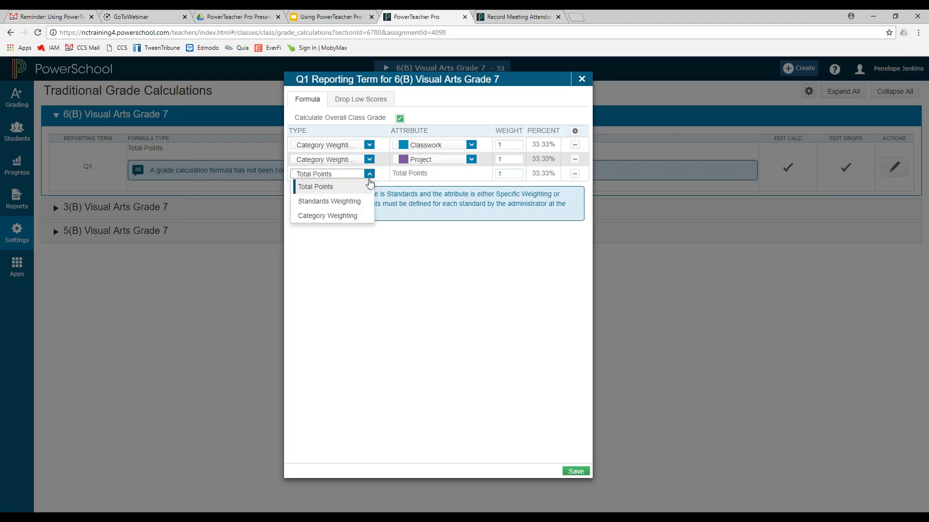
left_click(359, 216)
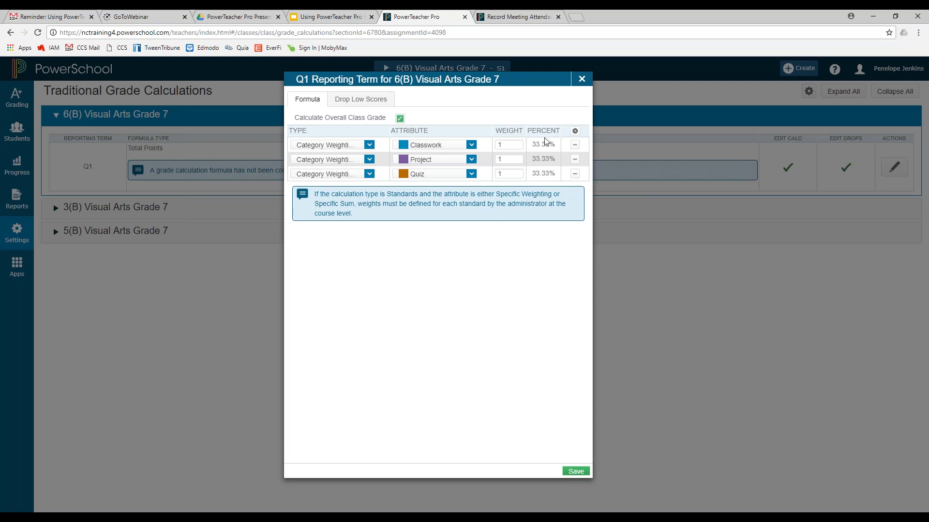
Set the category weights in the Q1 formula to 55 for Classwork, 30 for Project and 15 for Quiz
double_click(516, 148)
type("3")
type("5")
double_click(507, 144)
type("55")
left_click(503, 161)
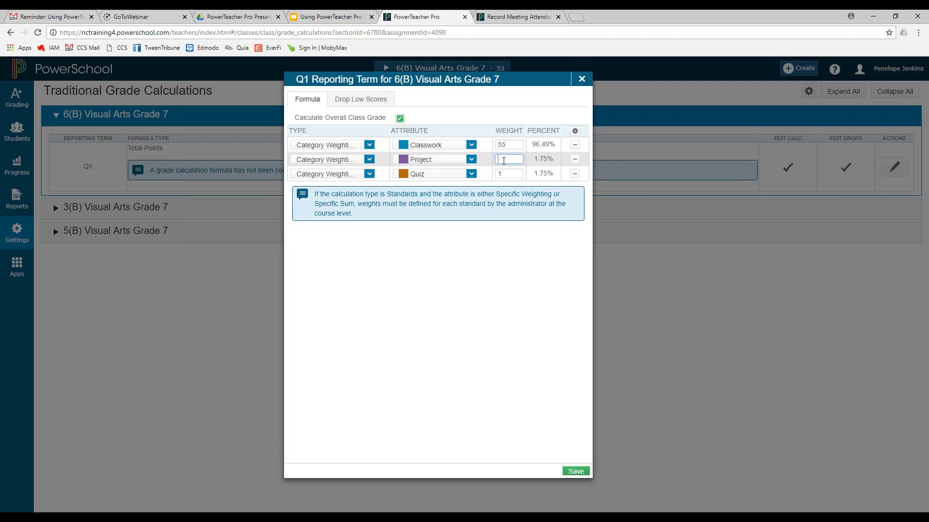
type("30")
left_click(511, 175)
type("5")
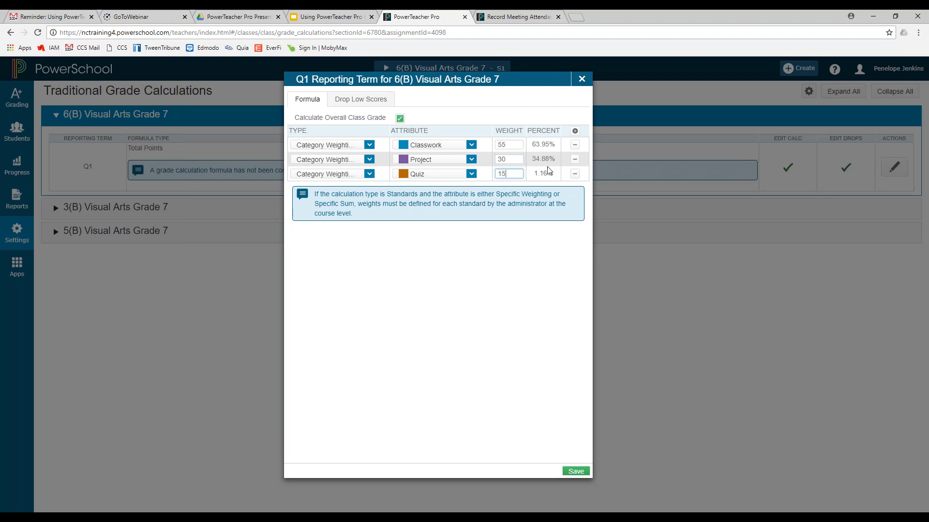
left_click(547, 291)
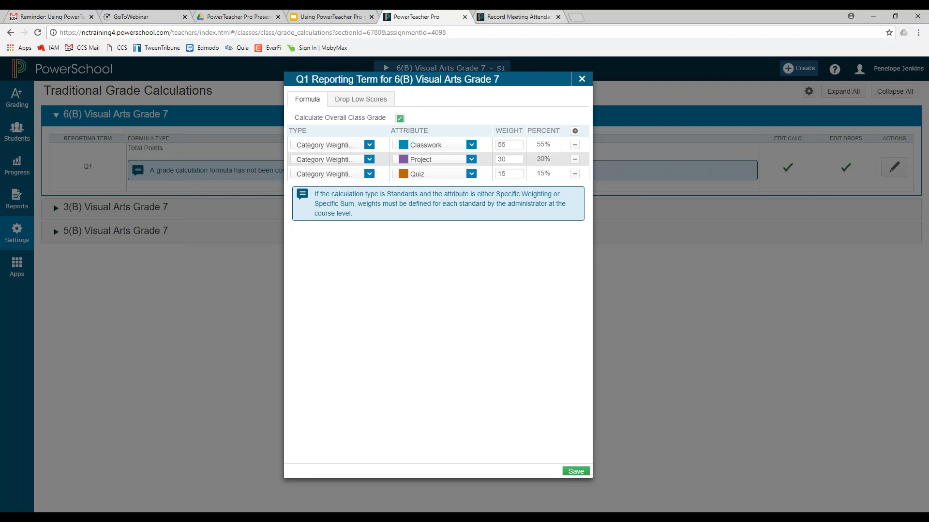
Add a fourth category weighting for Test to the Q1 formula
left_click(574, 131)
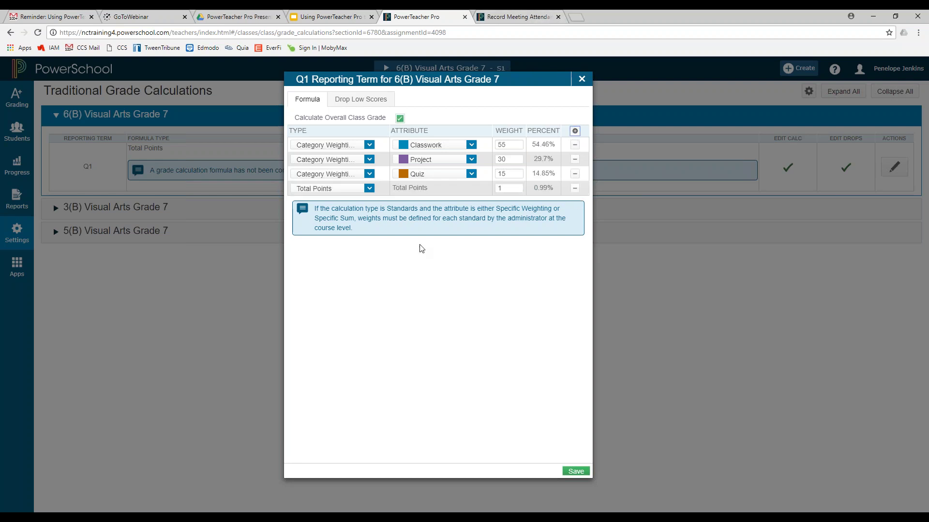
left_click(369, 188)
left_click(356, 230)
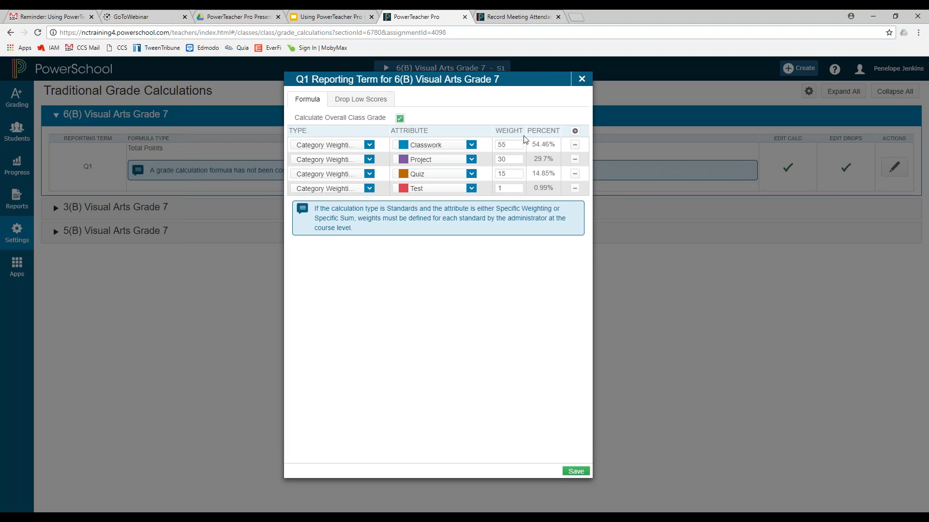
Set the Classwork weight to 40, Quiz to 20 and Test to 10, and save the Q1 formula
double_click(505, 145)
type("40")
left_click(515, 188)
left_click(515, 174)
key("BackSpace")
key("BackSpace")
type("20")
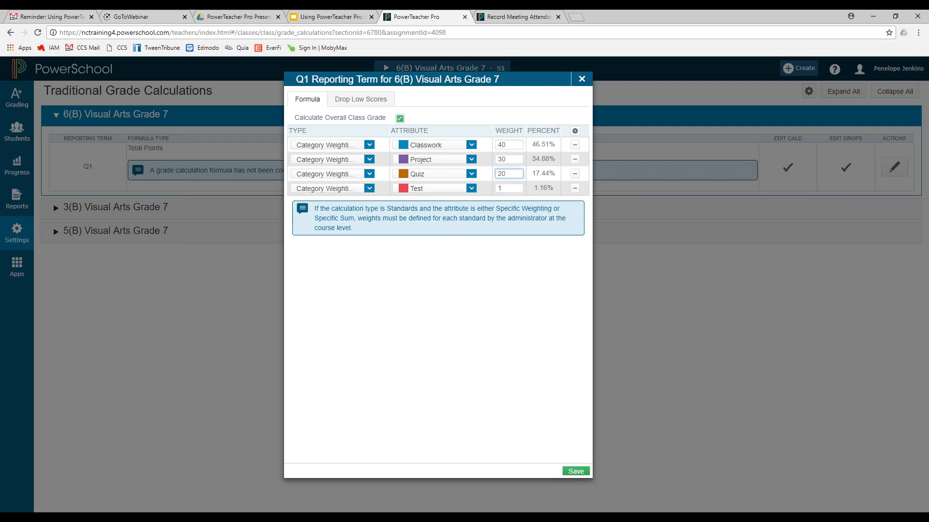
left_click(514, 188)
type("0")
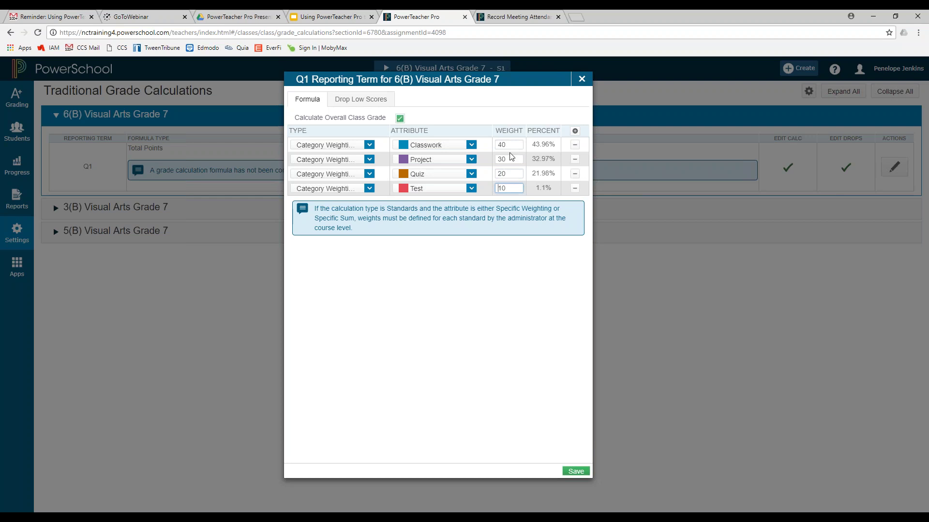
left_click(509, 198)
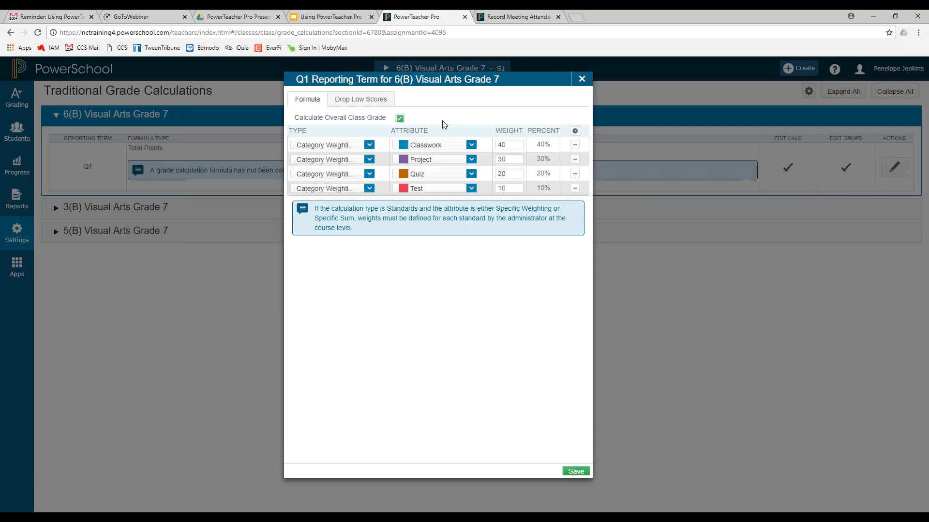
left_click(576, 473)
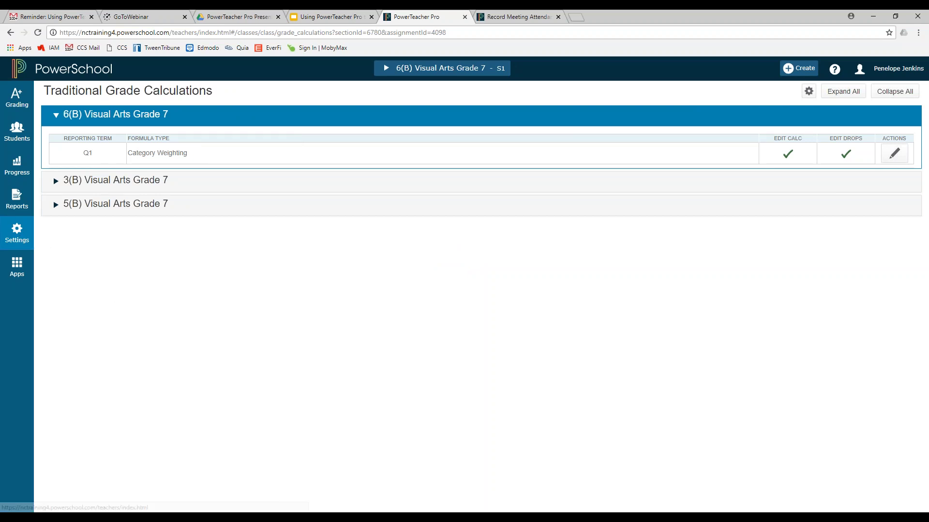
Review the Q1 grades of 6(B) Visual Arts Grade 7 in the Traditional and All Reporting Terms views
left_click(17, 232)
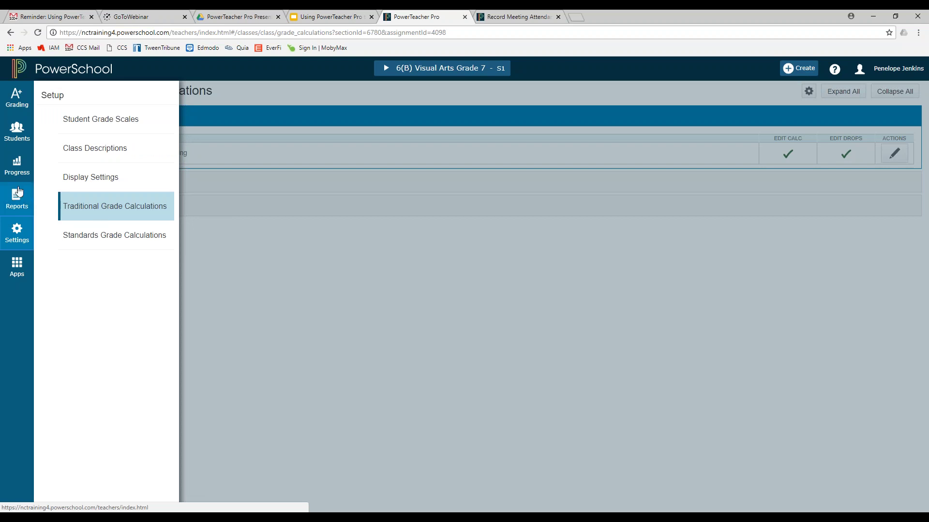
left_click(23, 102)
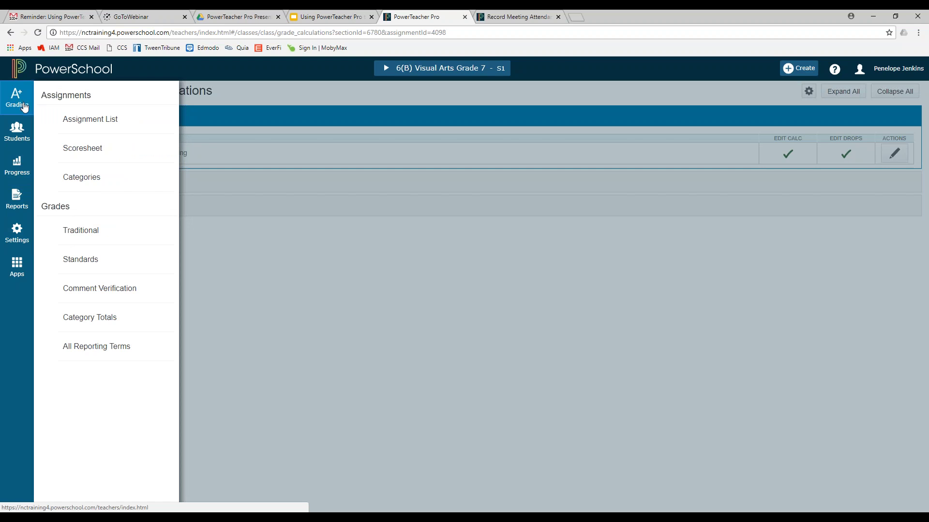
left_click(30, 246)
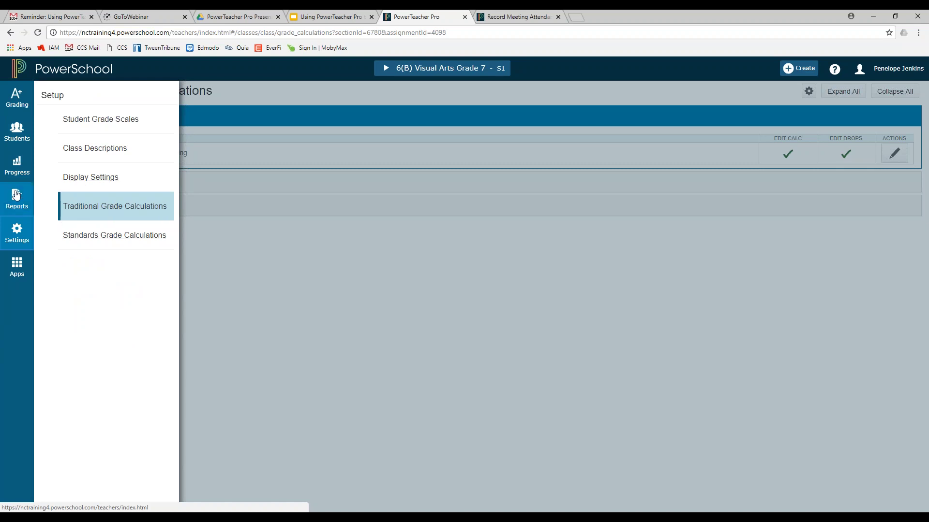
left_click(17, 97)
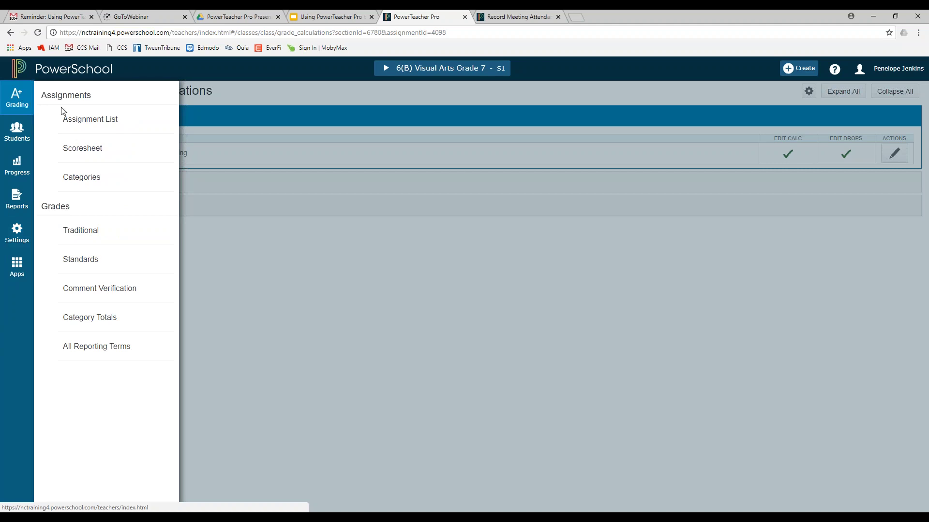
left_click(87, 231)
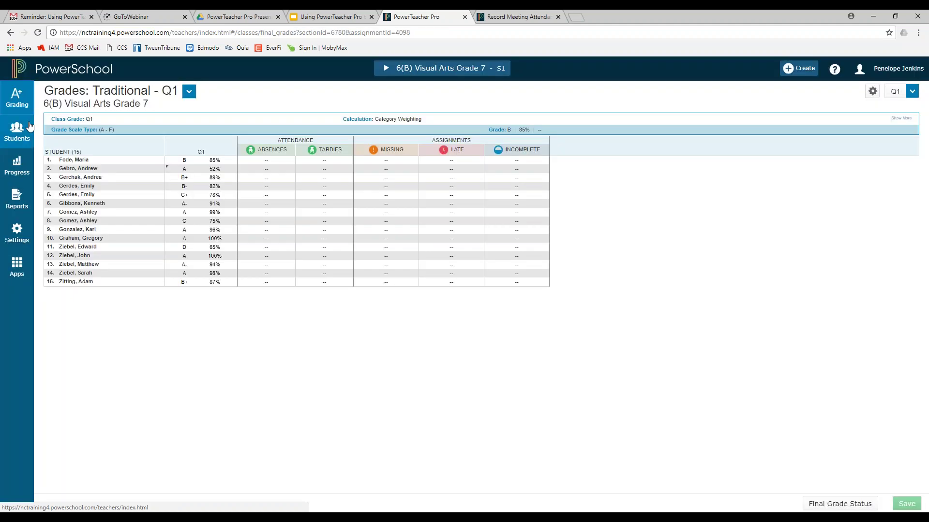
left_click(23, 106)
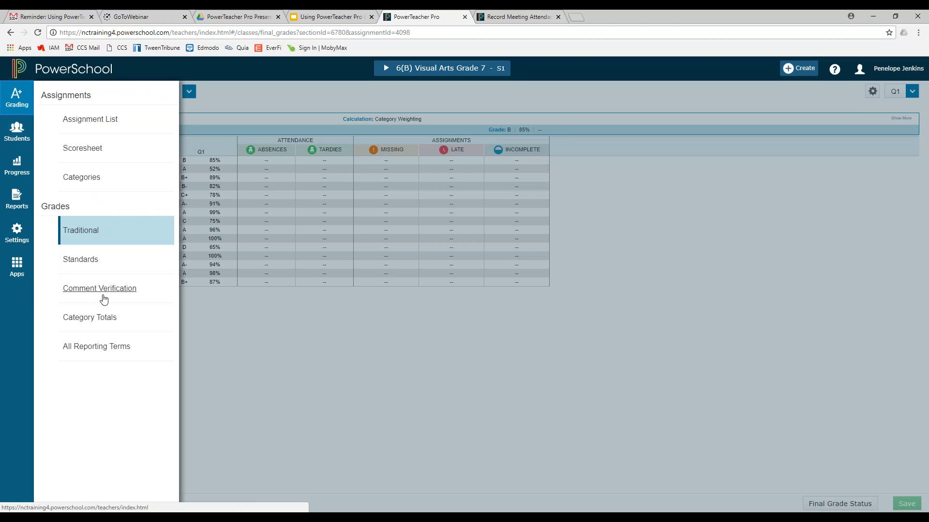
left_click(101, 345)
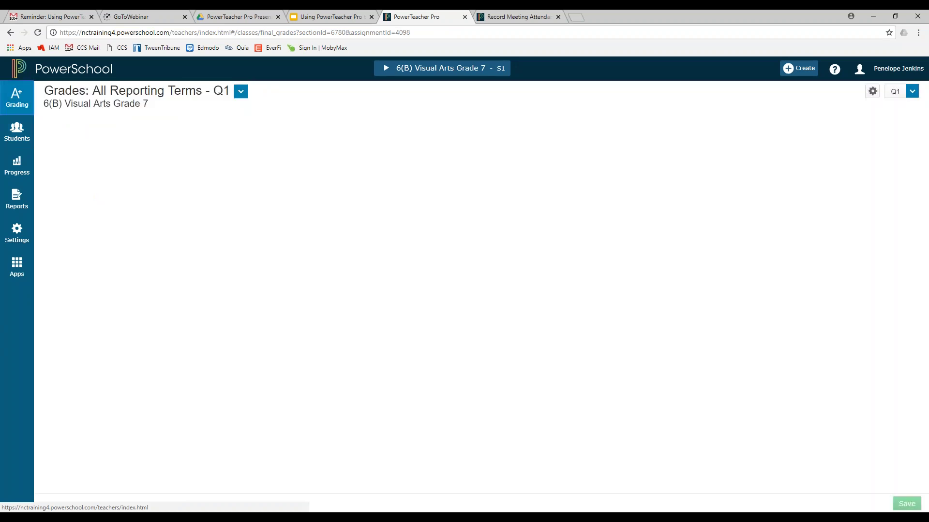
left_click(18, 99)
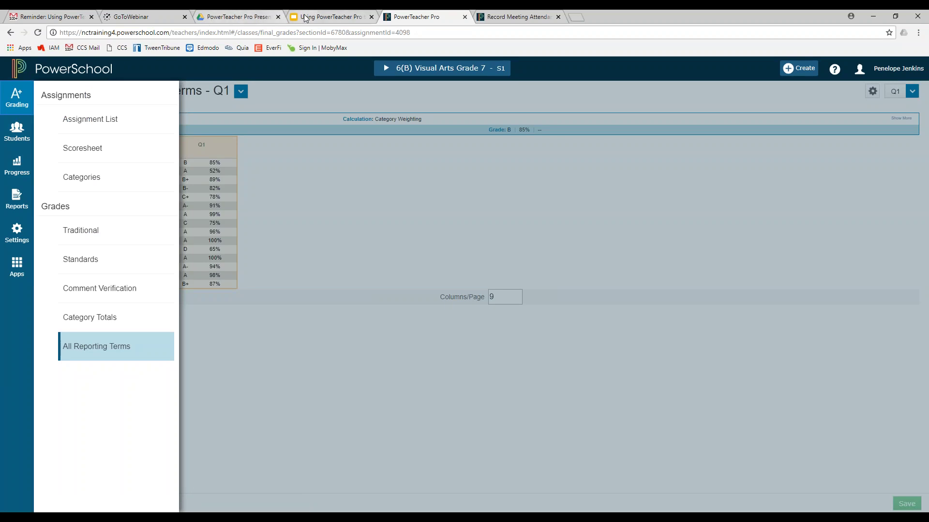
Switch to the Google Slides presentation, advance to the "Grades Not Calculating?" slide, and return to PowerTeacher Pro
left_click(331, 18)
left_click(348, 246)
left_click(349, 245)
left_click(348, 246)
left_click(349, 246)
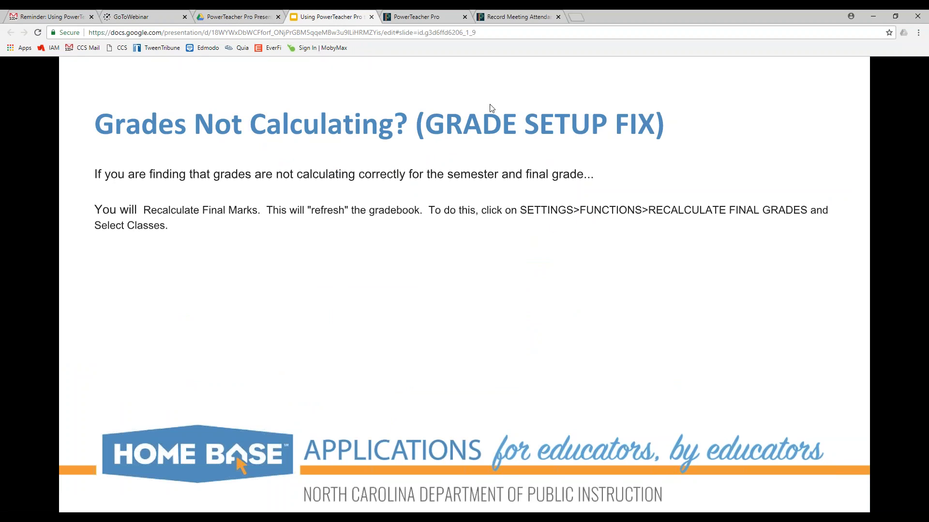
left_click(415, 18)
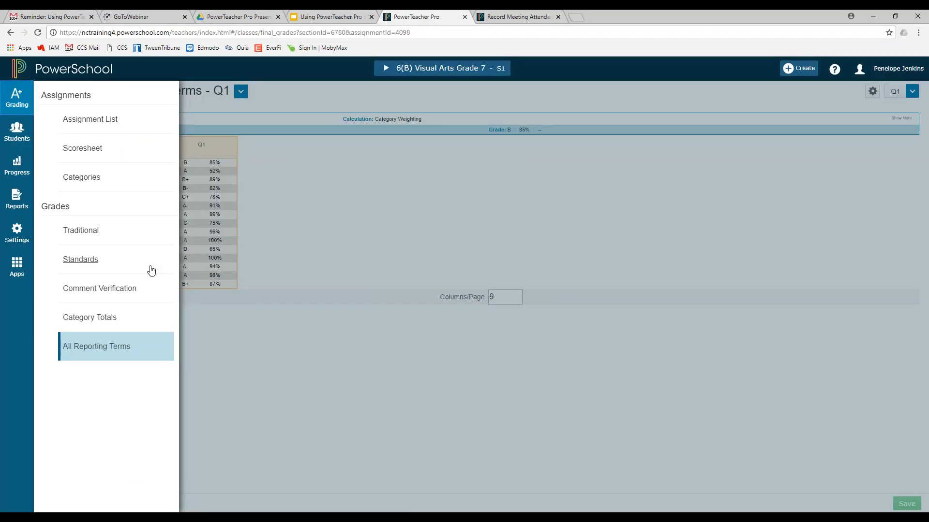
Look through the setup options and the Traditional Grade Calculations page for the function that recalculates final grades
left_click(29, 231)
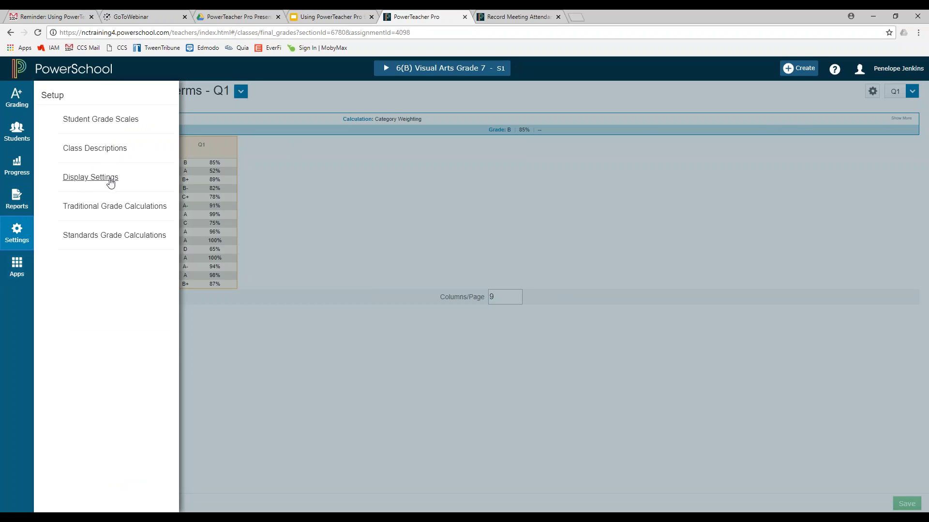
left_click(115, 208)
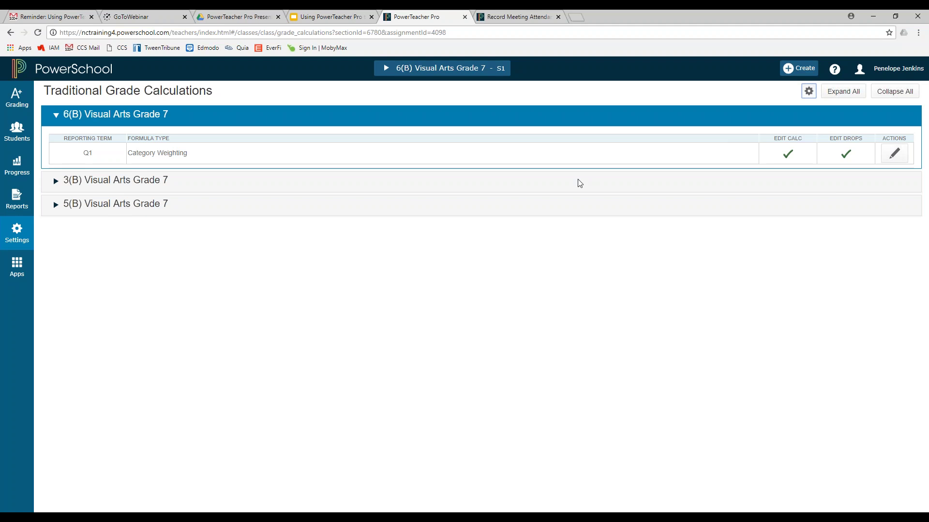
left_click(21, 244)
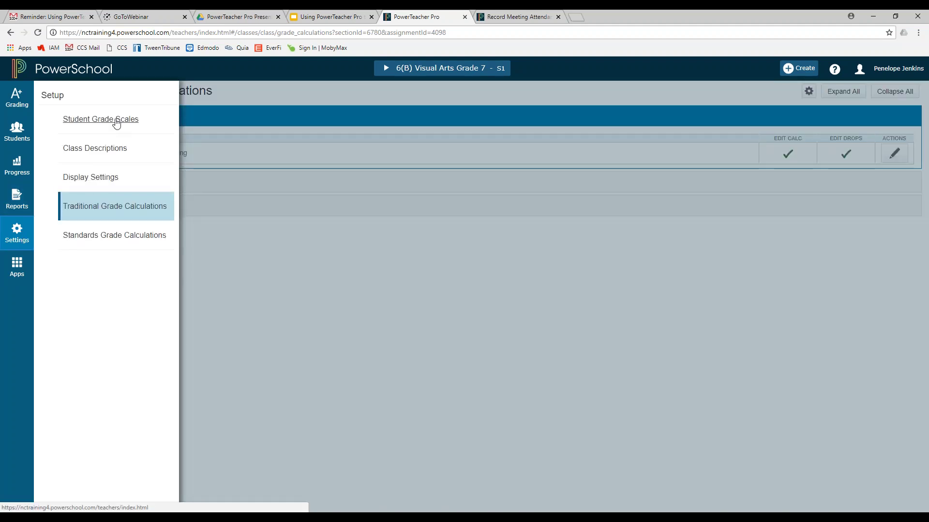
left_click(301, 386)
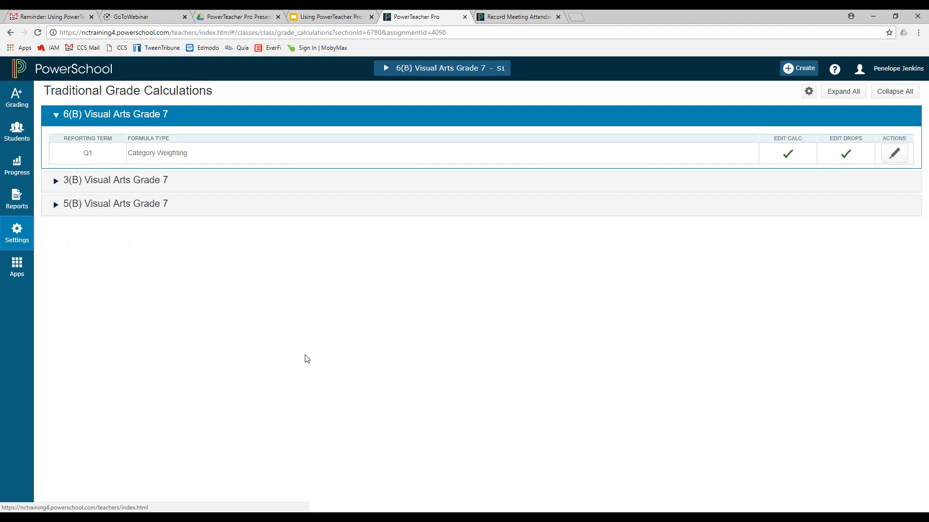
Open the Q1 traditional grades of 6(B) Visual Arts Grade 7 and check the page's available functions
left_click(27, 101)
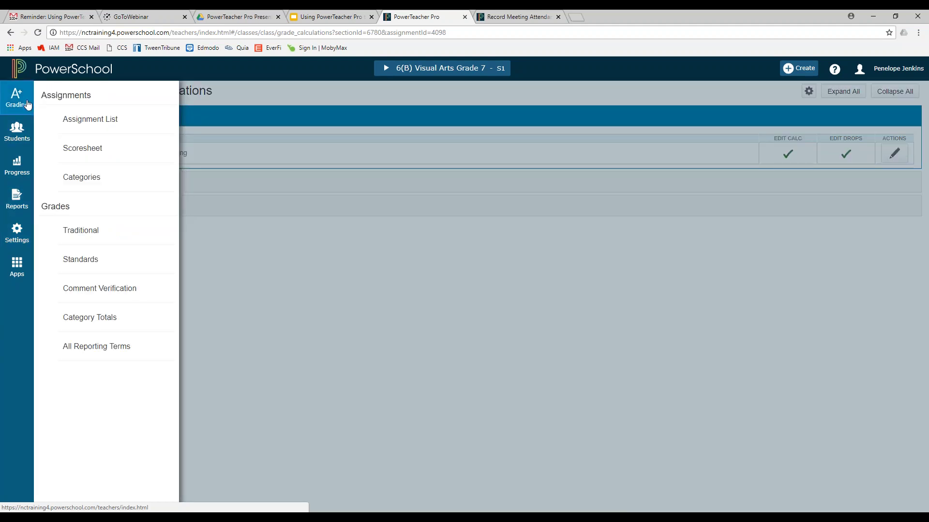
left_click(94, 234)
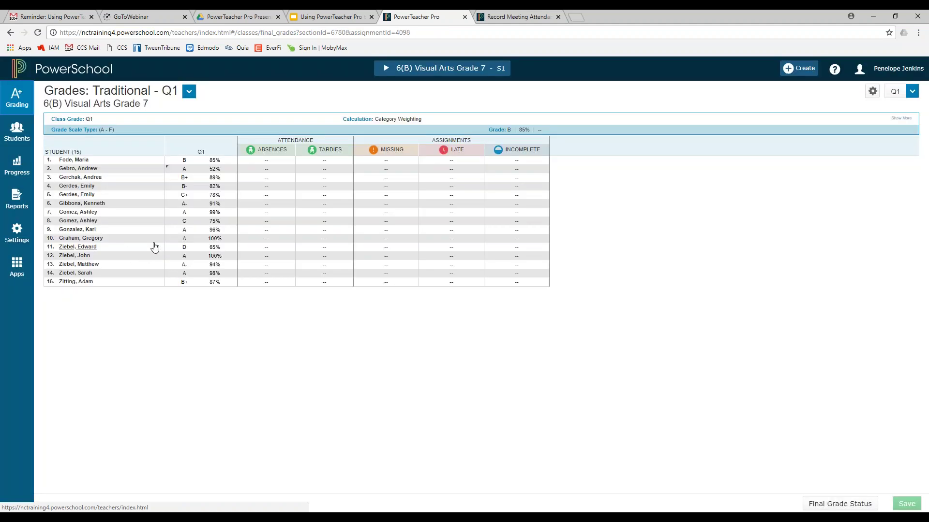
left_click(873, 92)
left_click(874, 92)
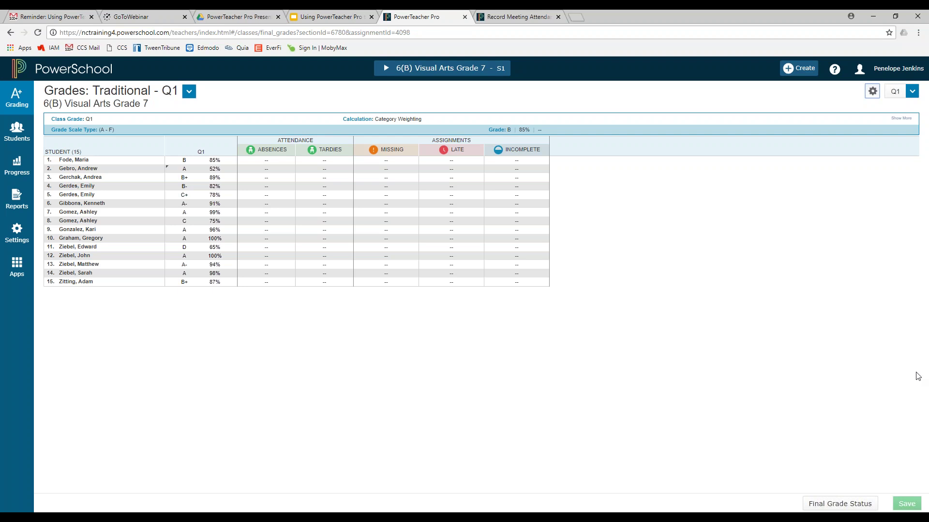
left_click(20, 107)
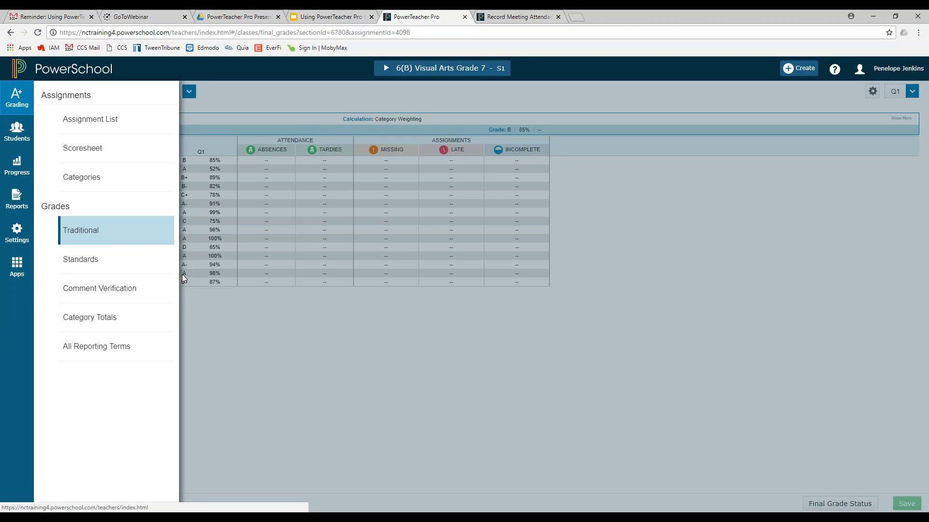
left_click(11, 105)
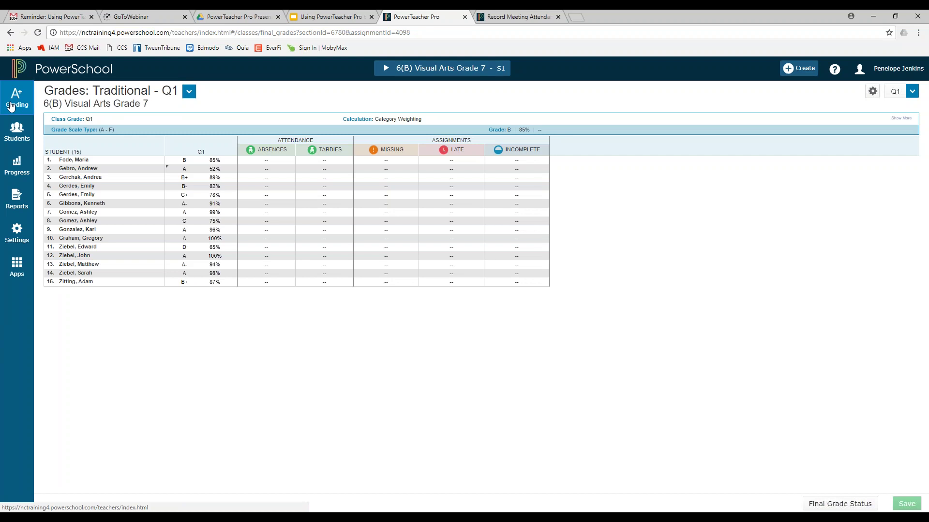
Recalculate the traditional final grades for 6(B) Visual Arts Grade 7 and all the other classes
left_click(10, 106)
left_click(92, 236)
left_click(873, 96)
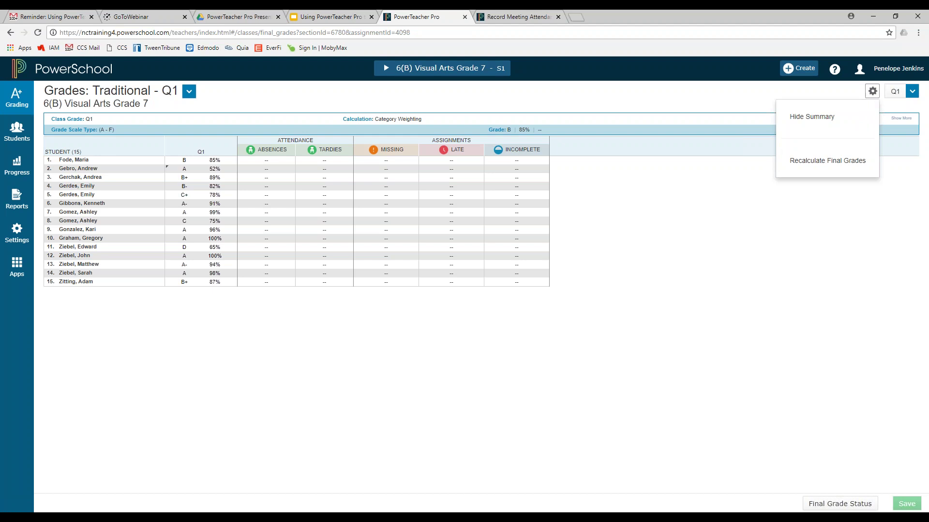
left_click(844, 165)
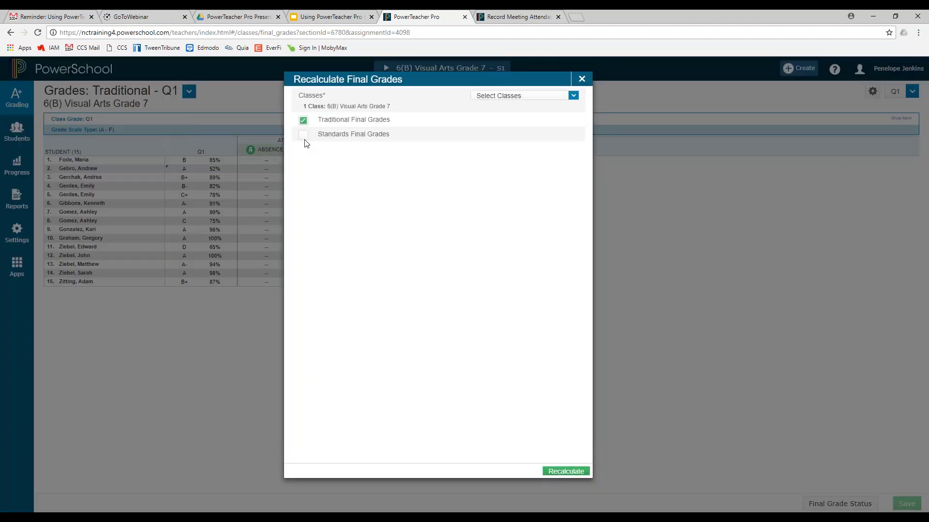
left_click(573, 96)
left_click(566, 138)
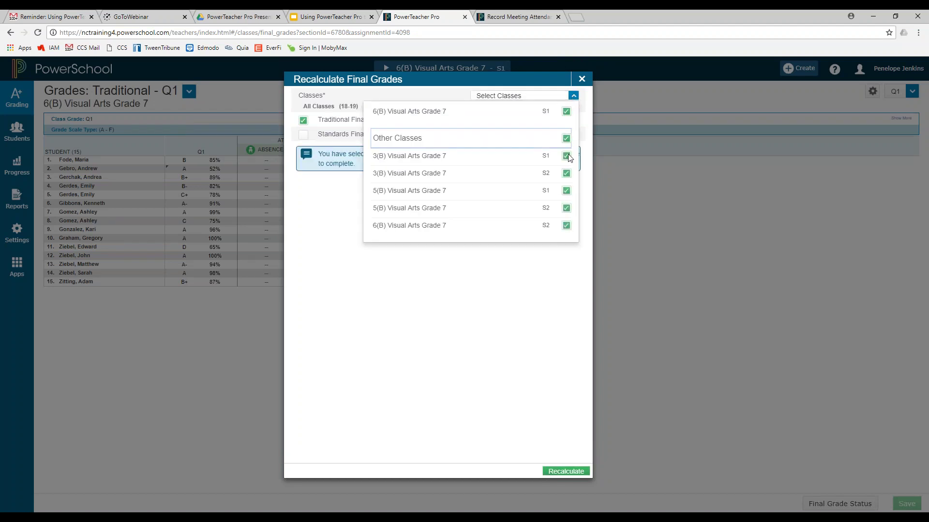
left_click(566, 472)
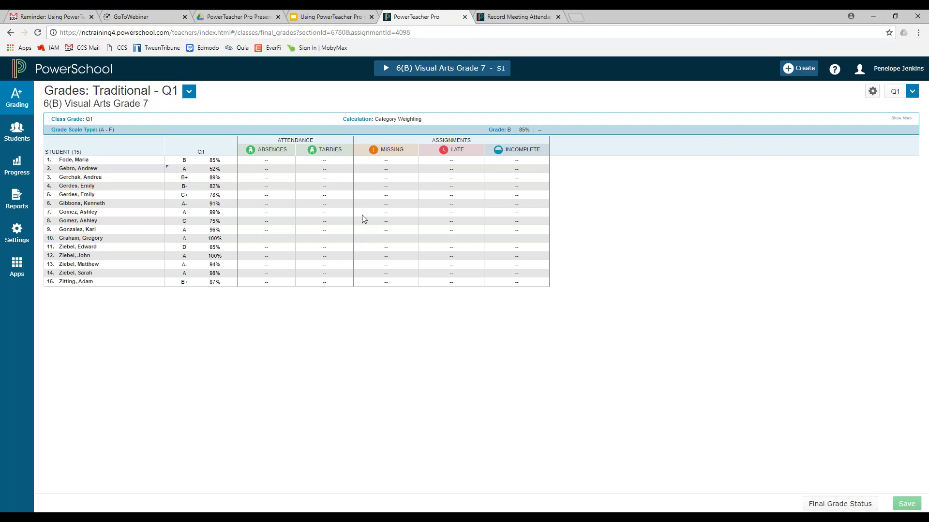
Open the Q1 scoresheet of 6(B) Visual Arts Grade 7 and enlarge the page to 150%
left_click(19, 104)
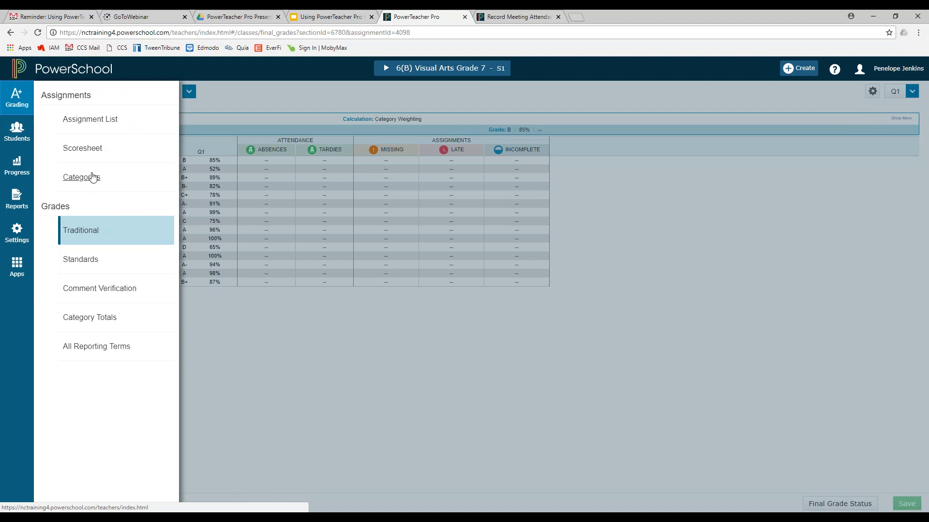
left_click(71, 152)
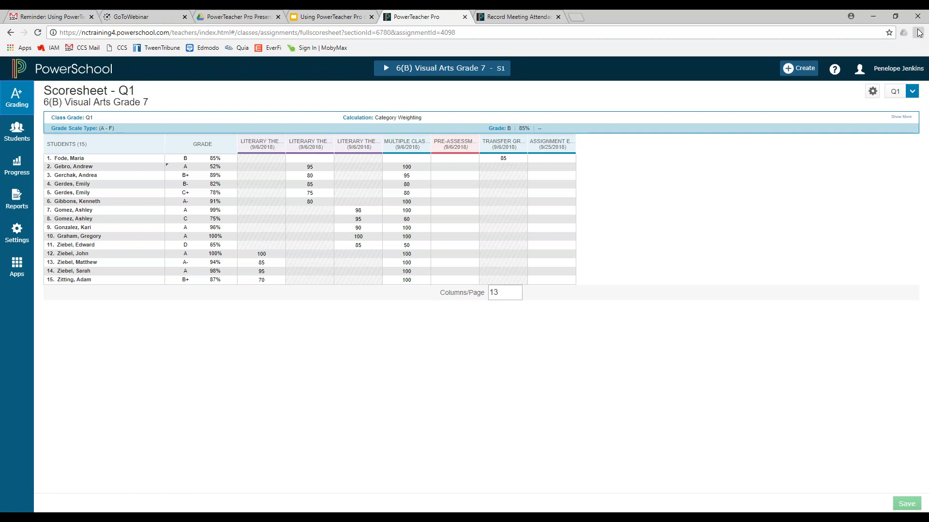
left_click(920, 32)
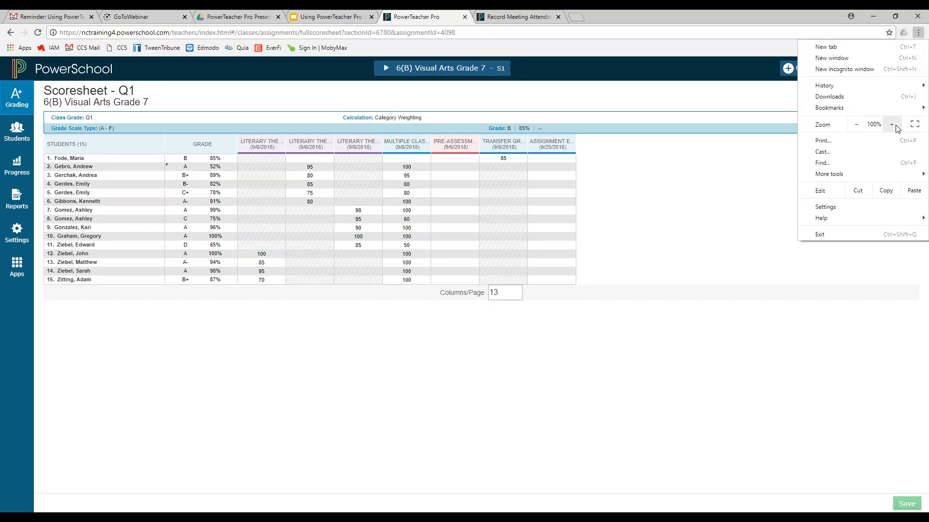
left_click(893, 124)
left_click(892, 125)
left_click(892, 124)
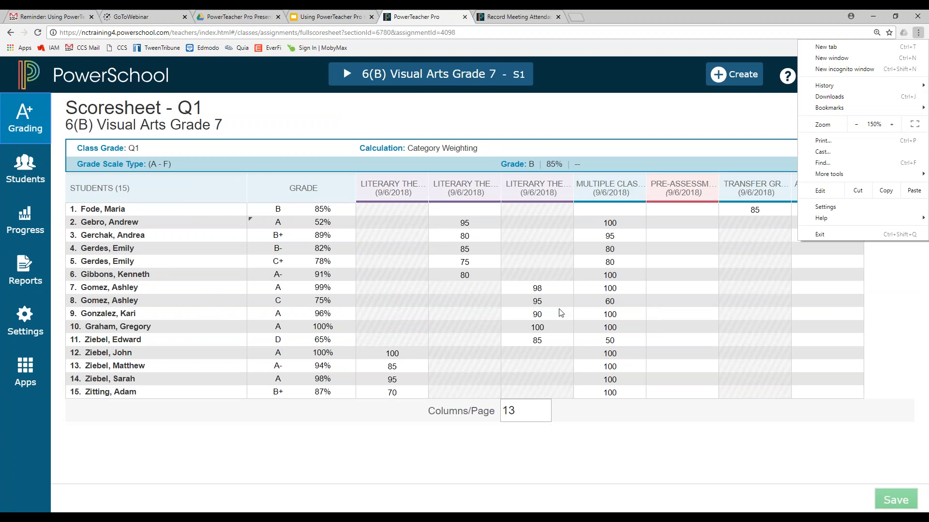
left_click(398, 477)
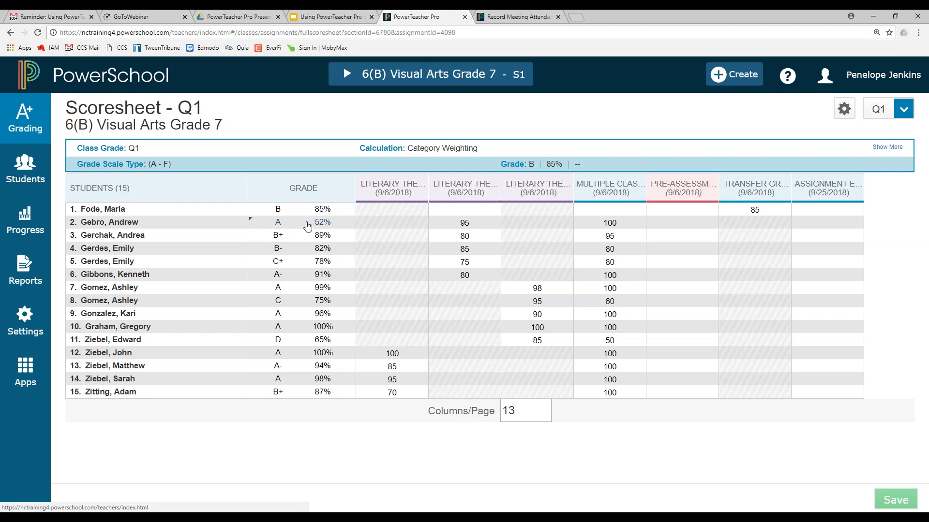
Restore the second student's manually overridden course grade to the calculated grade and save the scoresheet
left_click(303, 227)
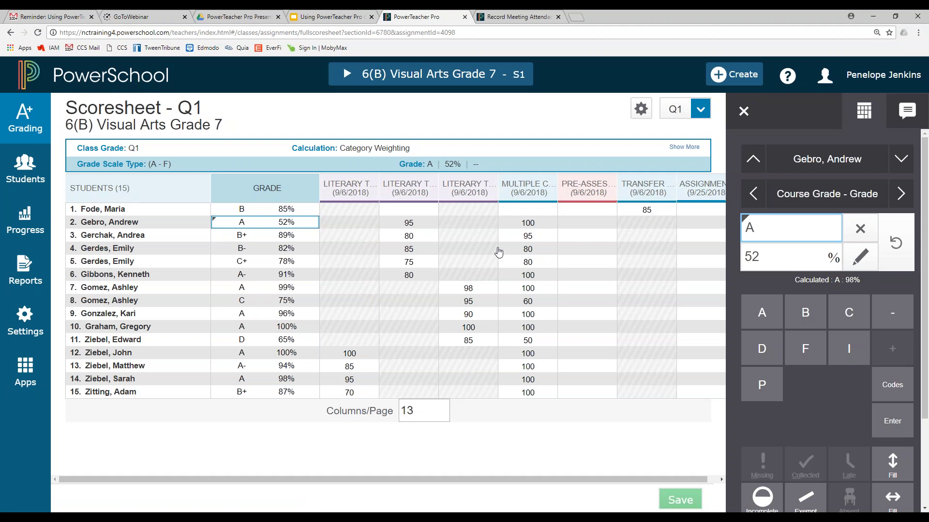
left_click(896, 245)
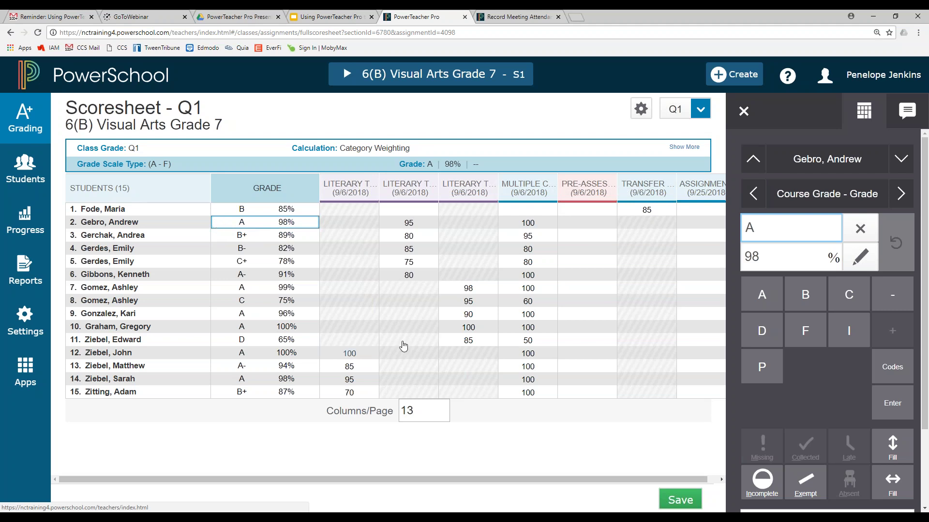
left_click(680, 500)
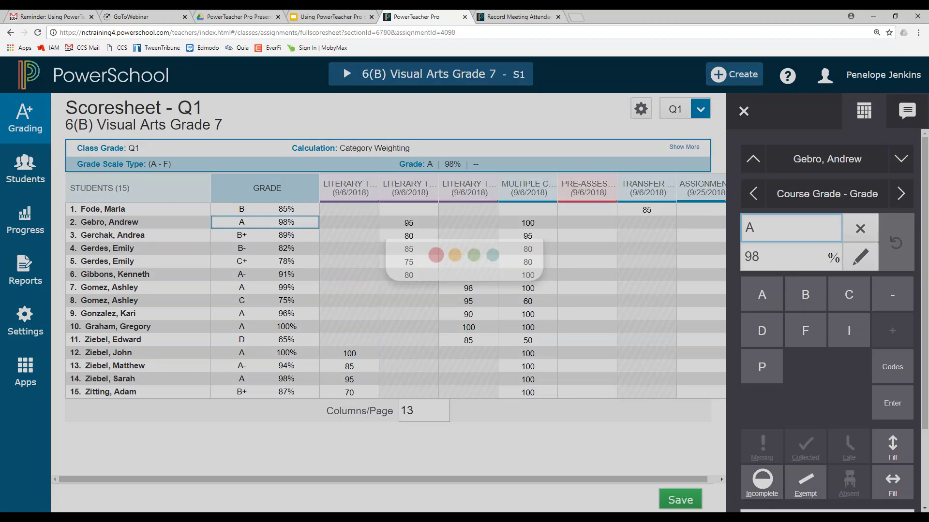
left_click(321, 287)
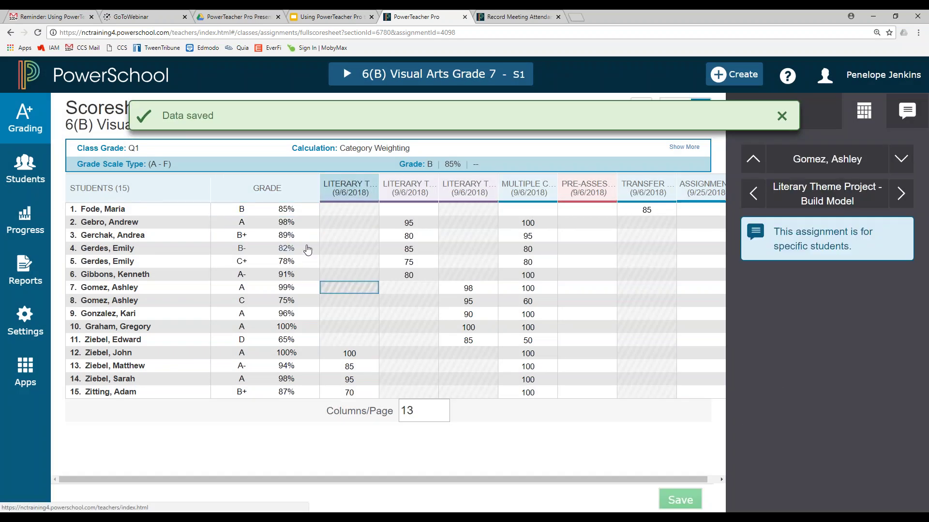
Manually override the third student's course grade percentage with 60
left_click(303, 241)
left_click(783, 256)
type("60")
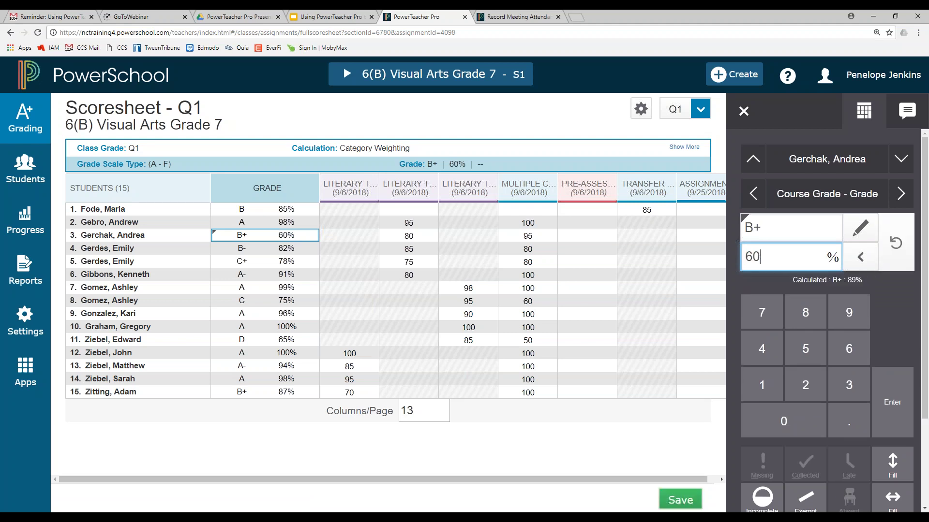
left_click(394, 338)
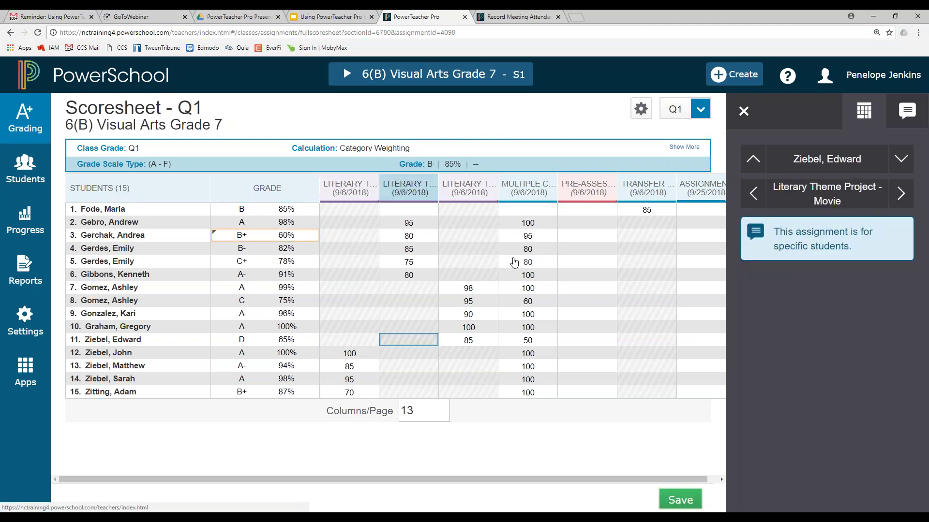
left_click(580, 237)
type("5")
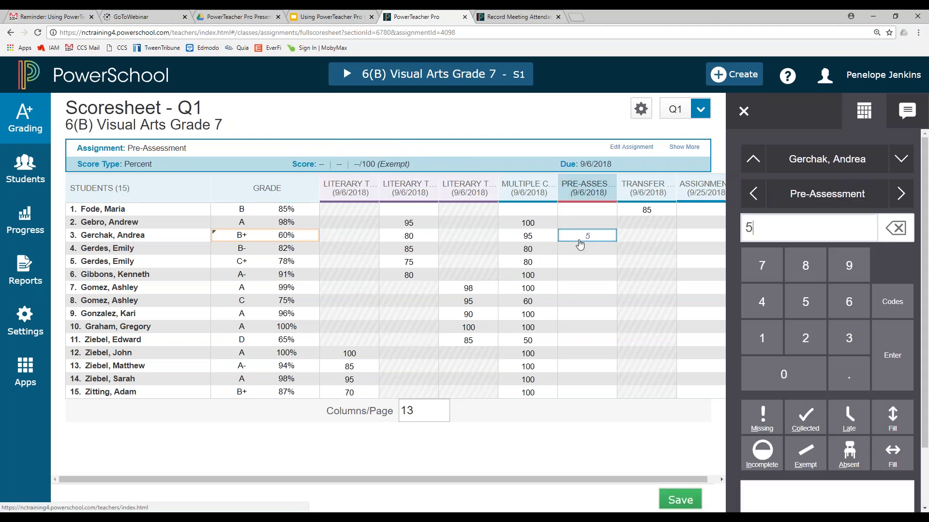
type("0")
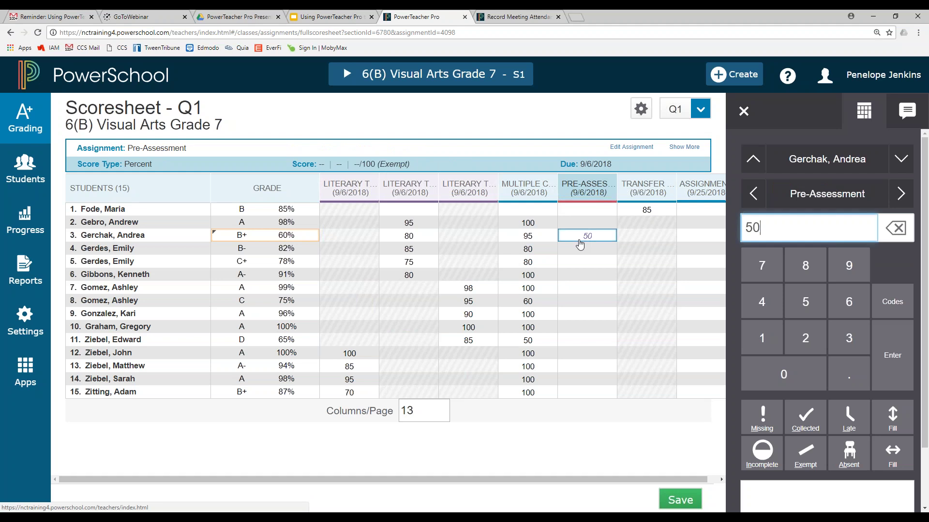
key("BackSpace")
key("BackSpace")
Enter a score of 60 for the third student on Assignment Example
left_click(700, 240)
type("60")
key("Return")
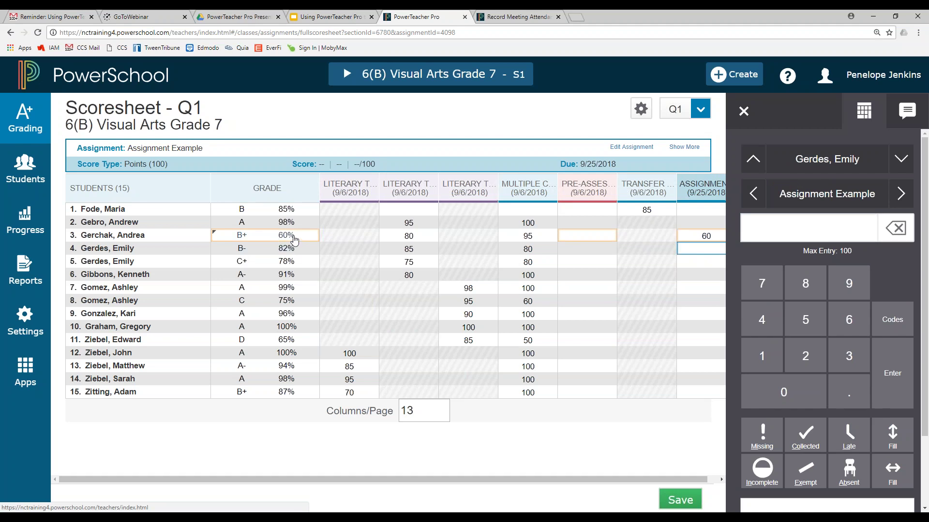
Restore the third student's course grade to the calculated grade, then open Assignment Example's scores, saving the changes
left_click(216, 236)
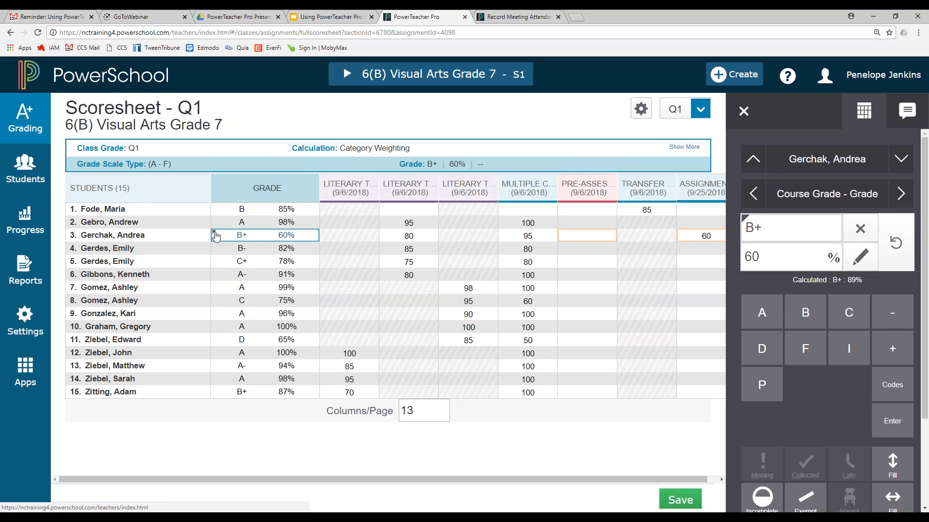
left_click(896, 245)
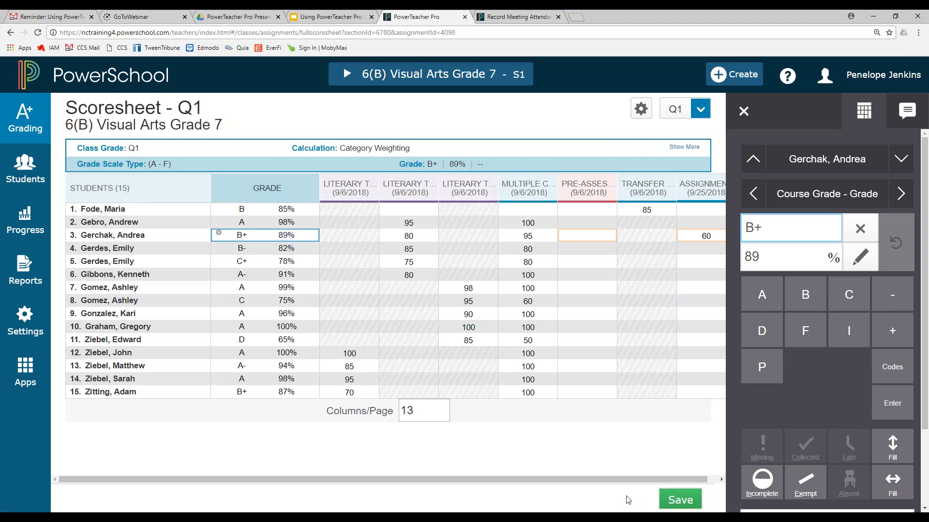
left_click_drag(655, 479, 666, 478)
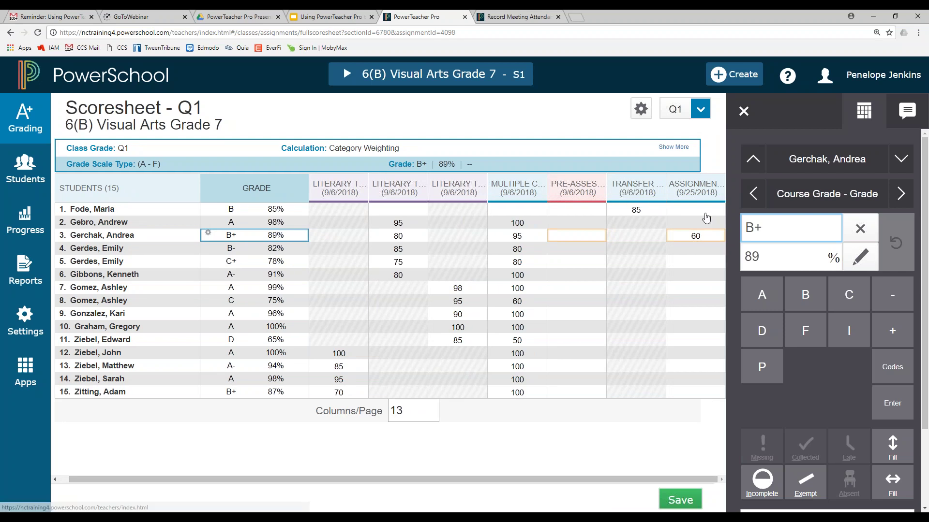
left_click(706, 194)
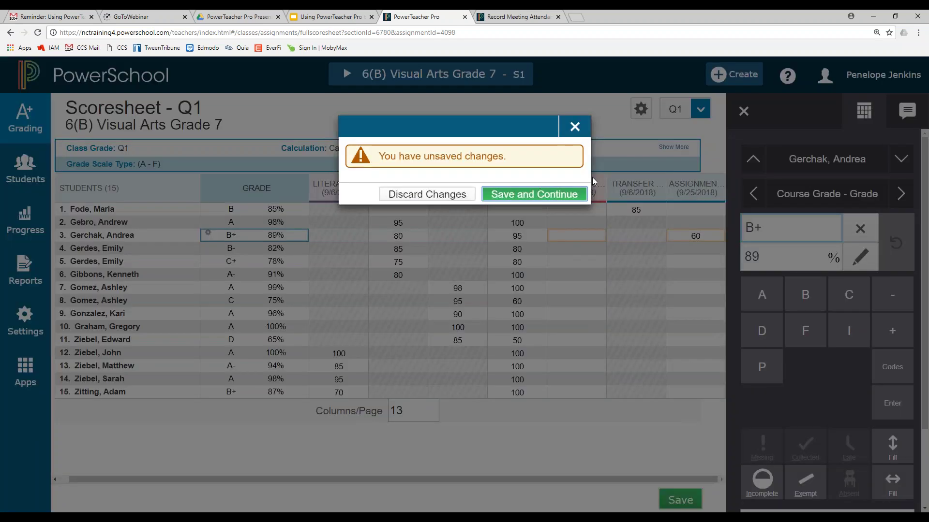
left_click(547, 195)
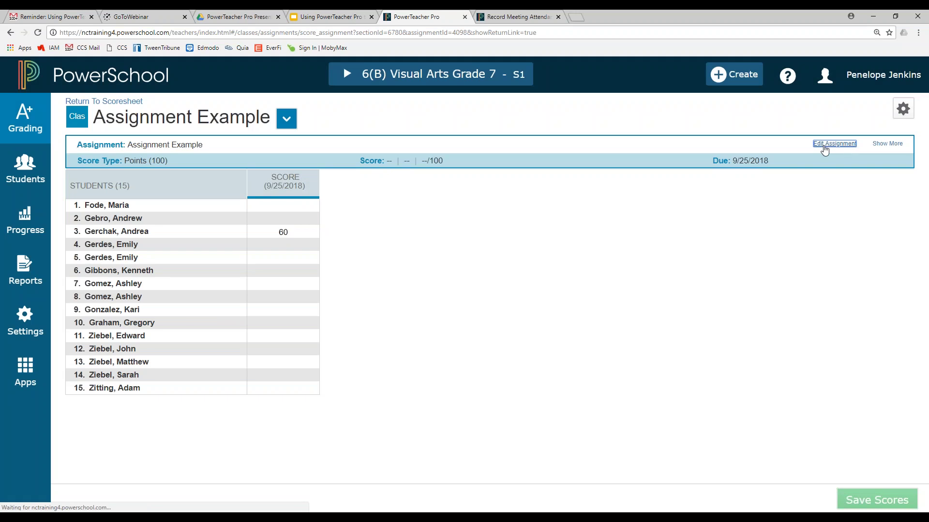
Check Assignment Example's settings, save and close it, and view its scores on the scoresheet's second page
left_click(822, 145)
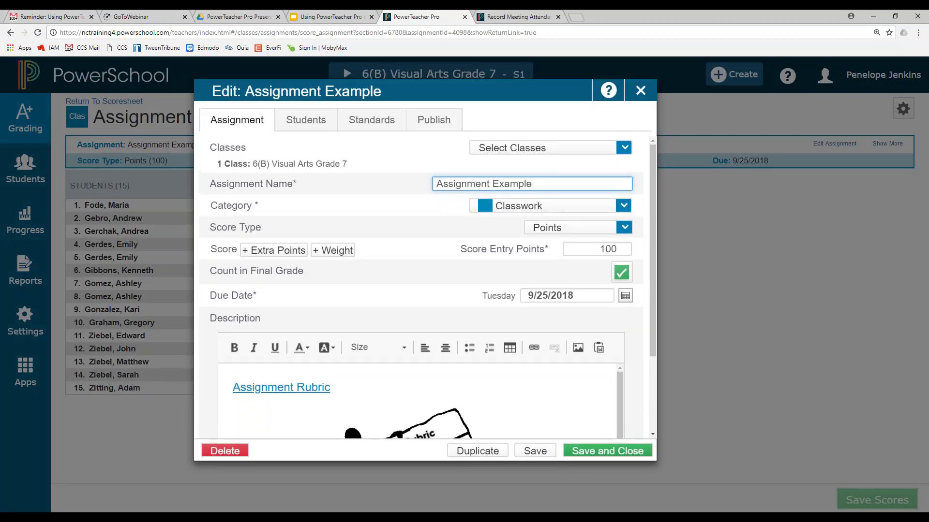
left_click(599, 452)
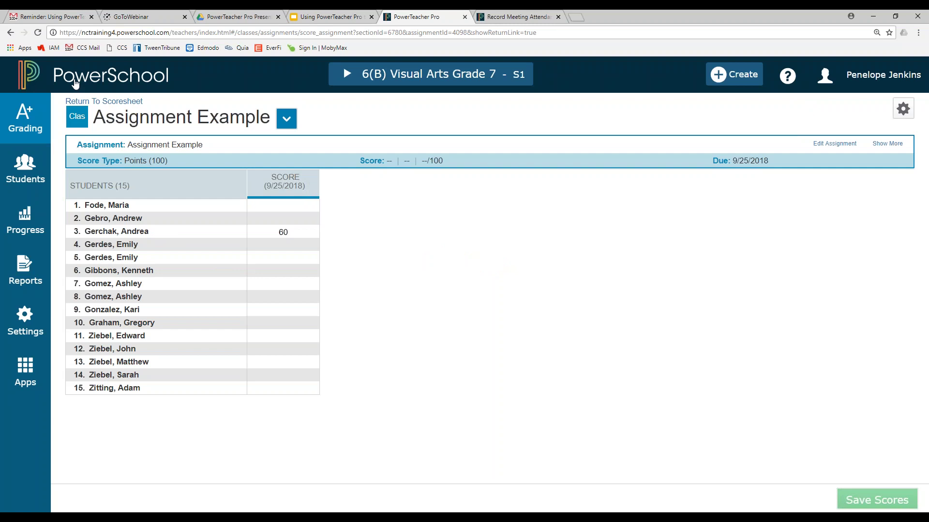
left_click(103, 102)
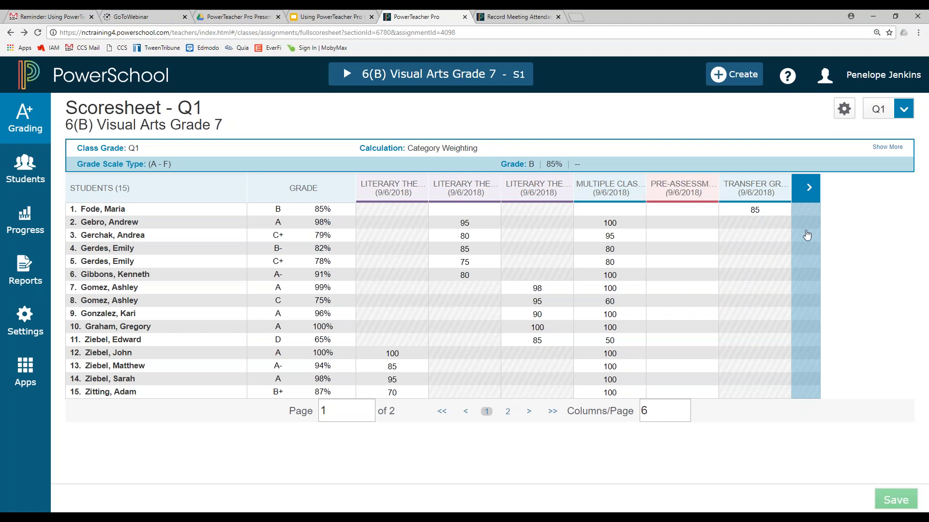
left_click(803, 200)
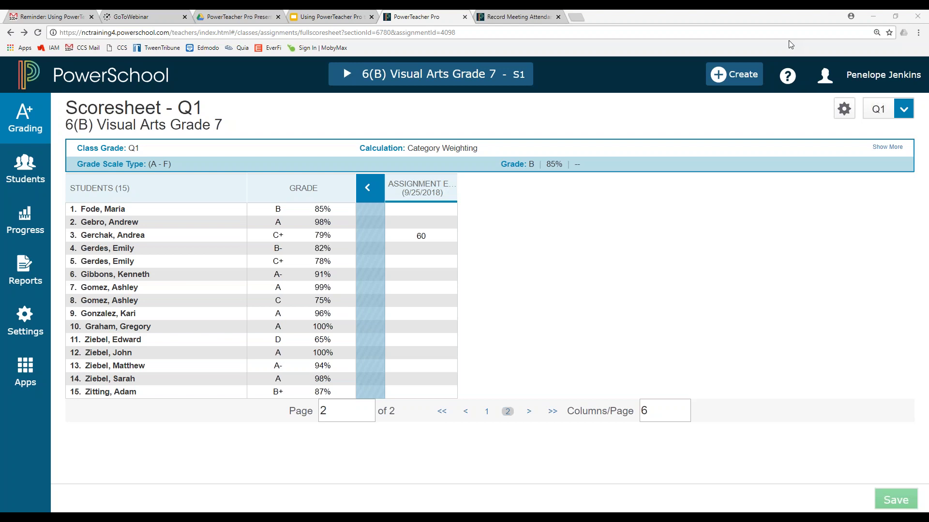
Reset the page zoom to 100%
left_click(918, 32)
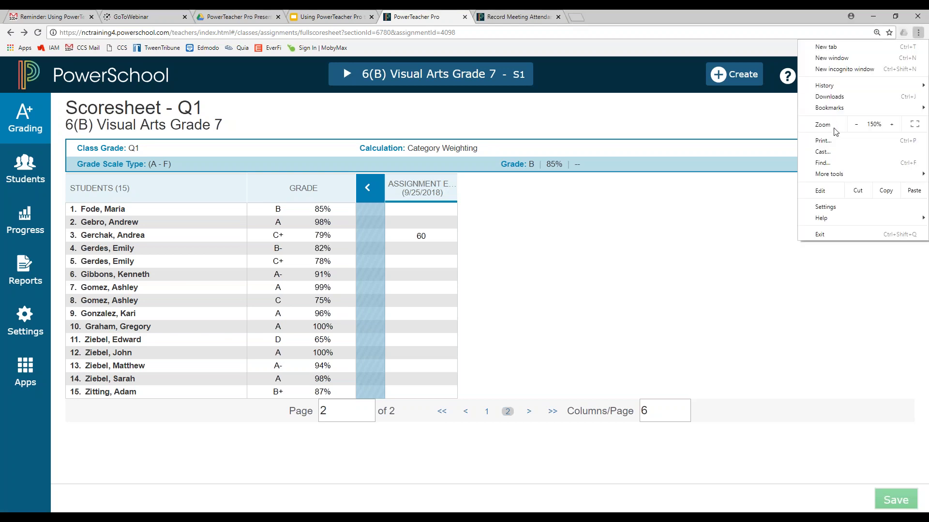
left_click(854, 125)
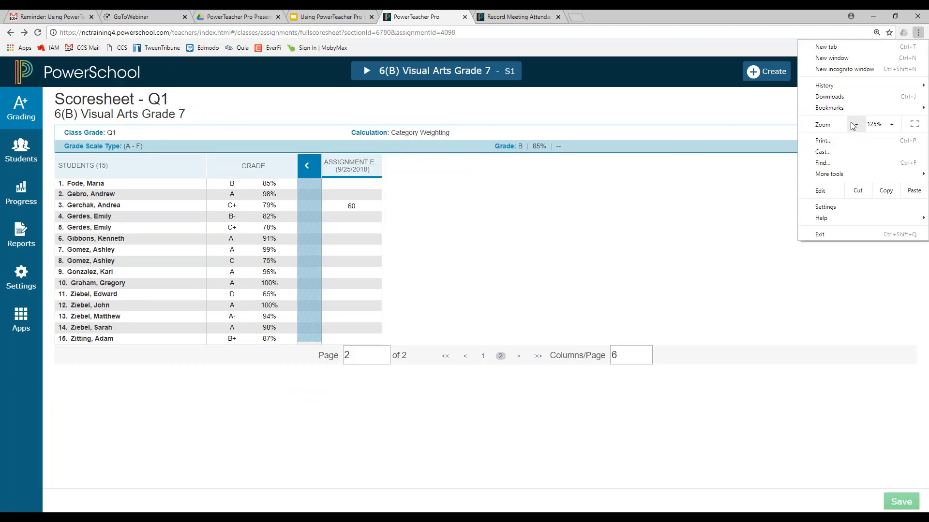
left_click(853, 125)
left_click(853, 125)
key("Escape")
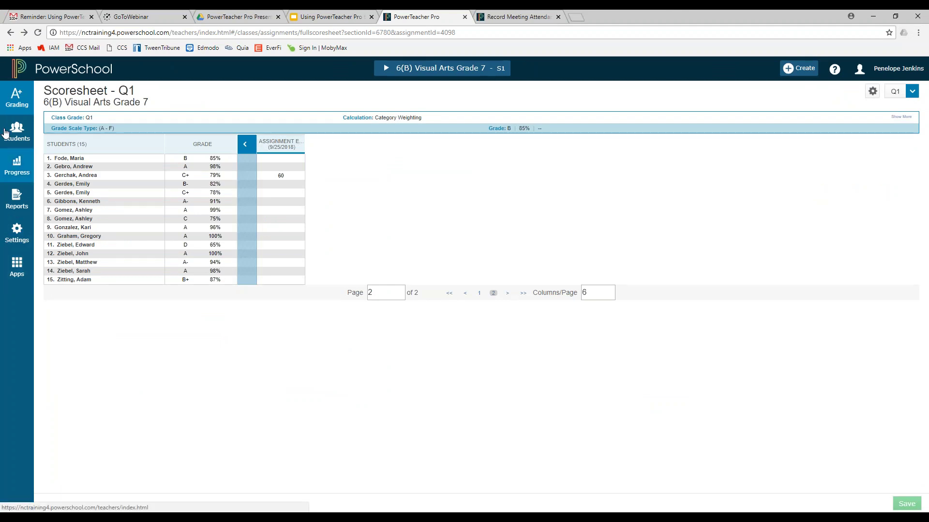
Open the Traditional Grade Calculations page to view the Q1 formula for 6(B) Visual Arts Grade 7
left_click(17, 232)
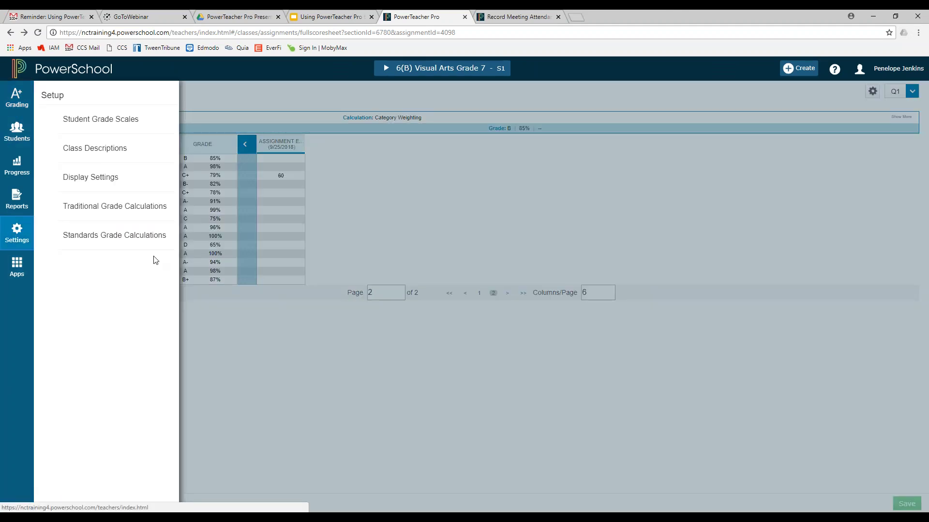
left_click(160, 209)
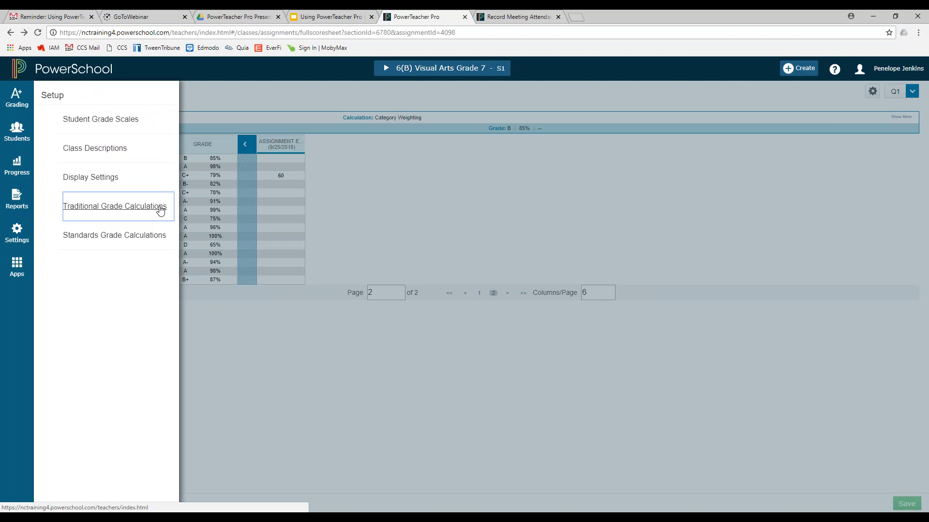
left_click(160, 208)
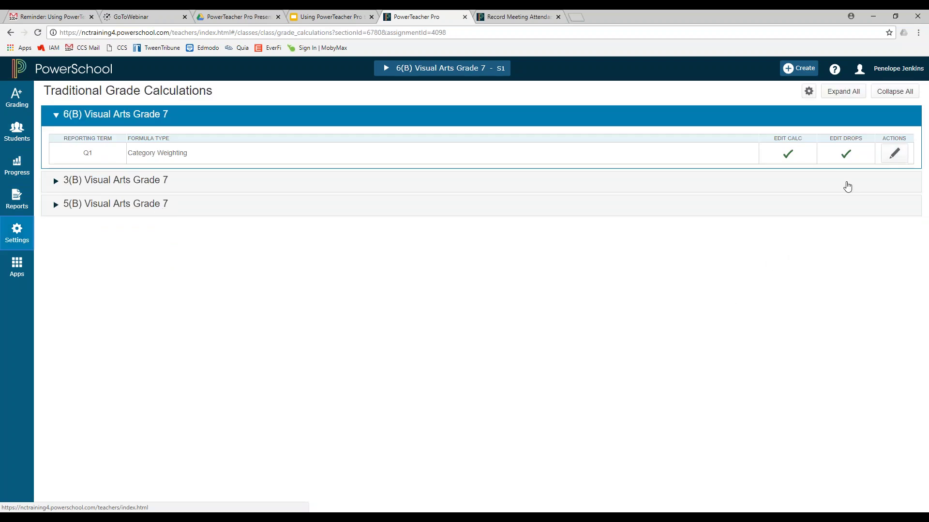
Open the Classwork category for editing and examine the list of all categories, its assignment defaults and its category details
left_click(17, 95)
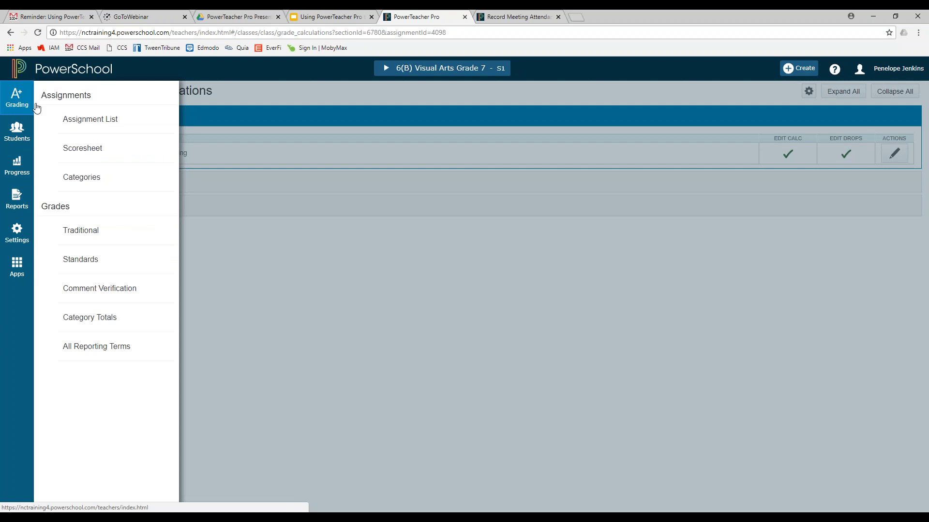
left_click(92, 182)
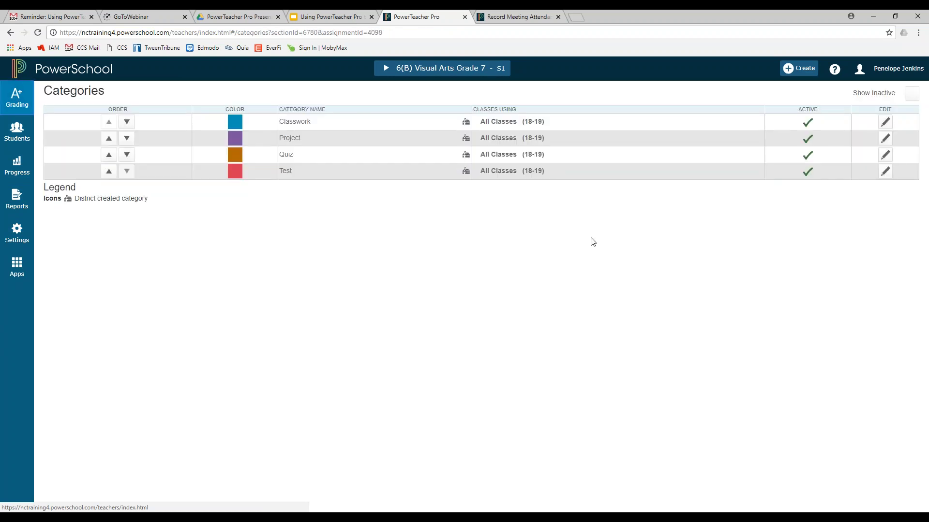
left_click(885, 122)
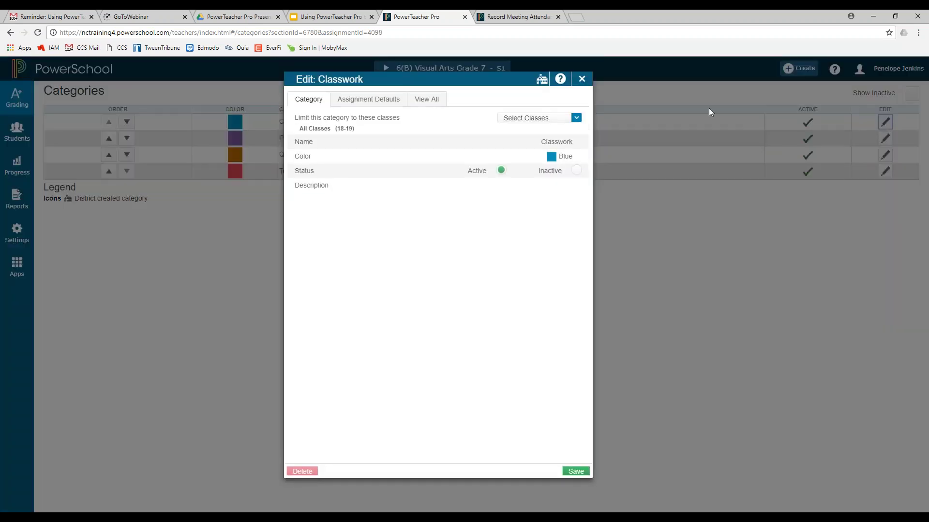
left_click(421, 100)
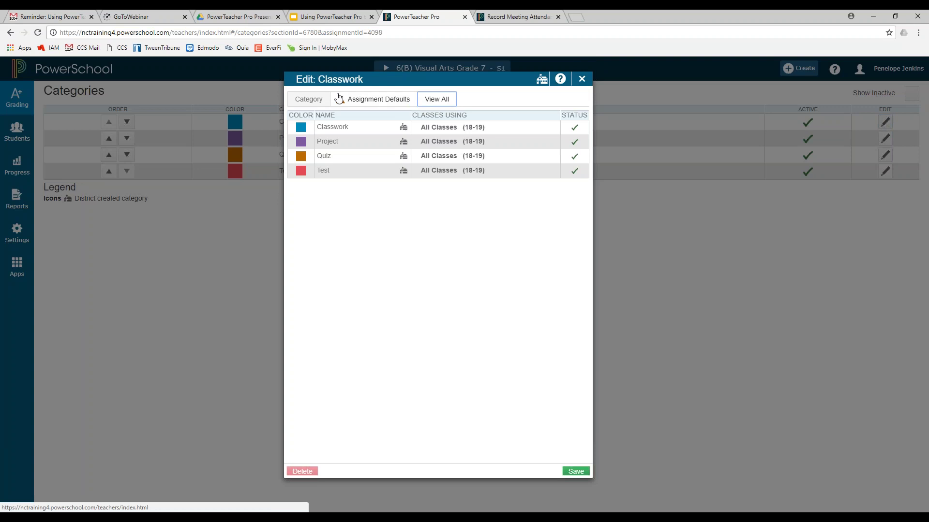
left_click(383, 103)
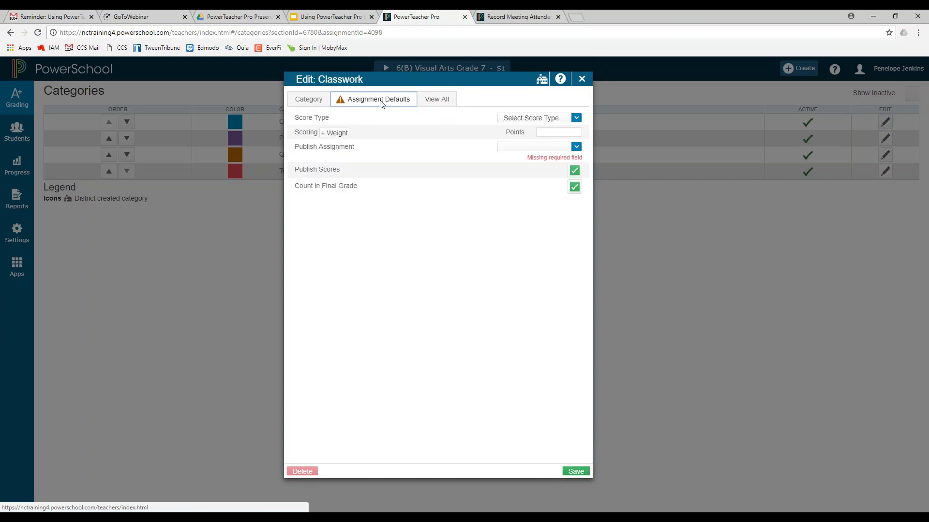
left_click(323, 103)
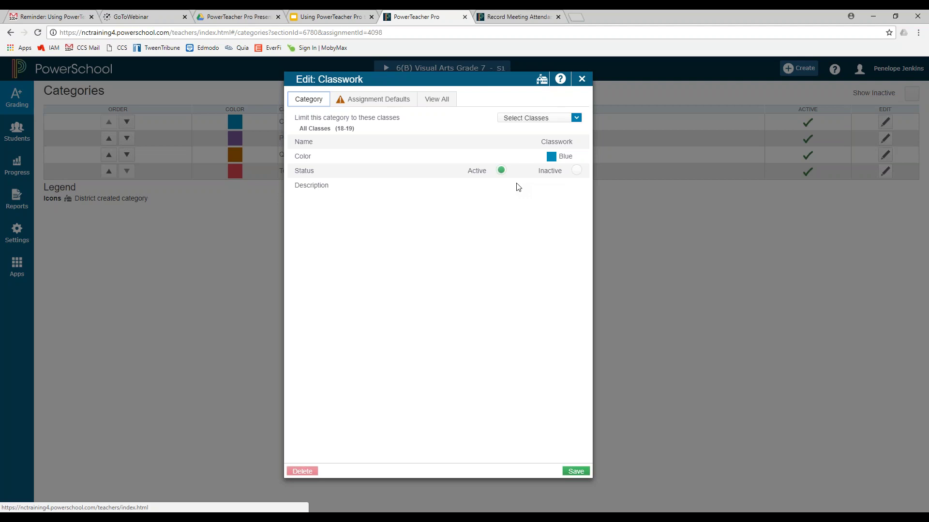
Close the Classwork category and view the Q1 drop low scores settings of 6(B) Visual Arts Grade 7 in Traditional Grade Calculations
left_click(581, 79)
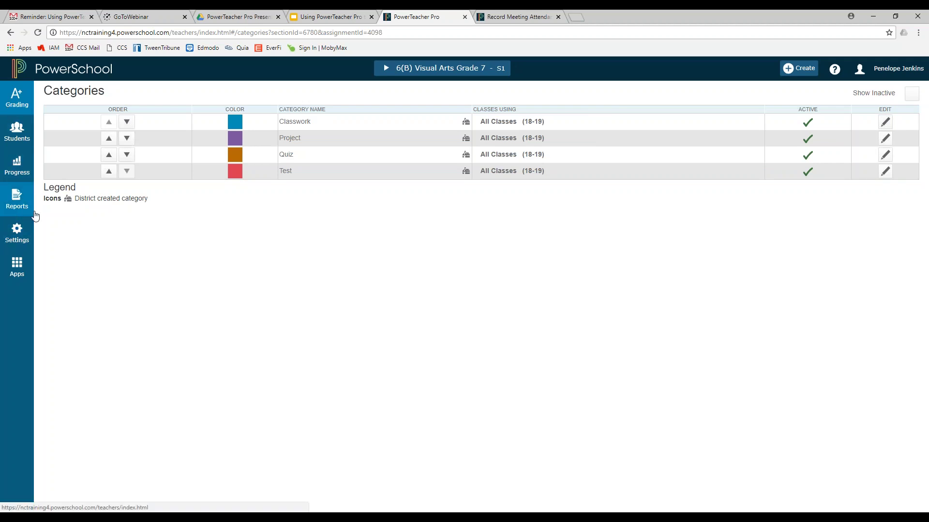
left_click(18, 233)
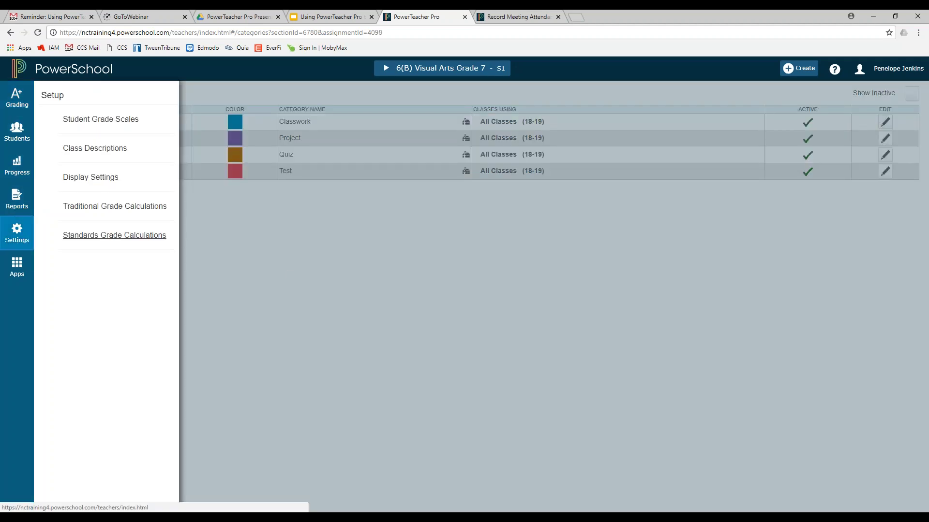
left_click(141, 206)
left_click(894, 153)
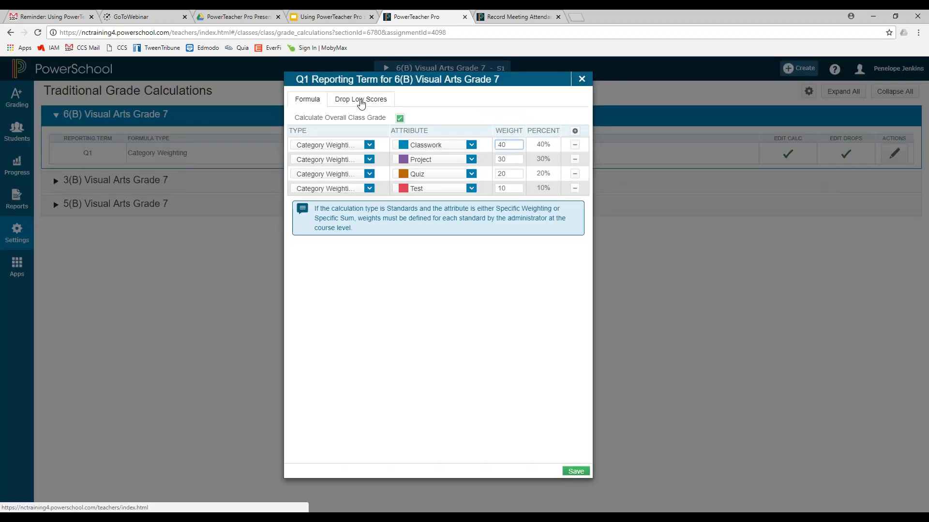
left_click(363, 102)
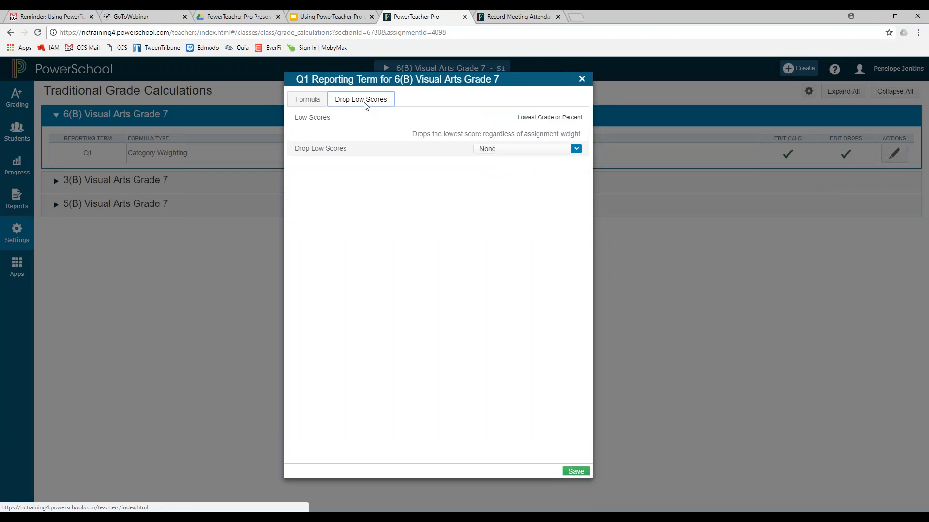
Try Drop Lowest by Category for Q1, look at the category choices, and close the settings while discarding the changes
left_click(576, 151)
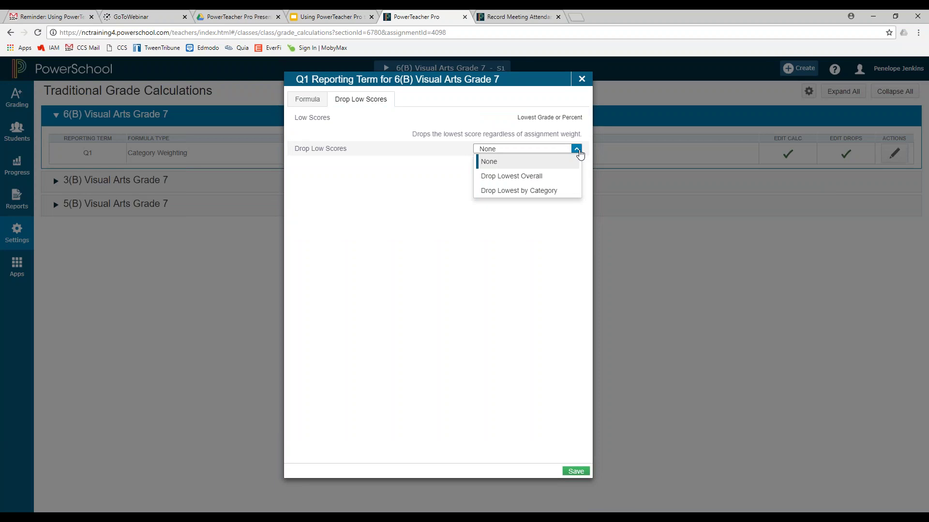
left_click(536, 192)
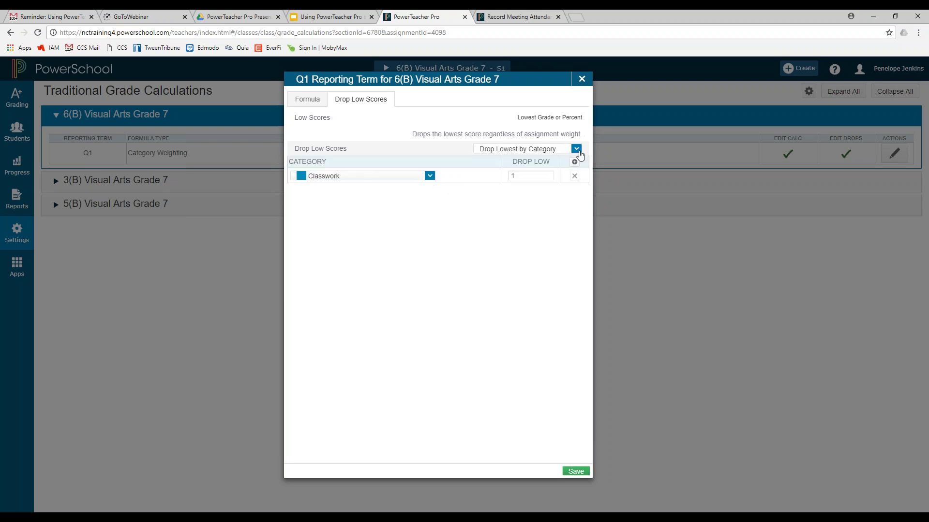
left_click(429, 176)
left_click(566, 380)
left_click(581, 79)
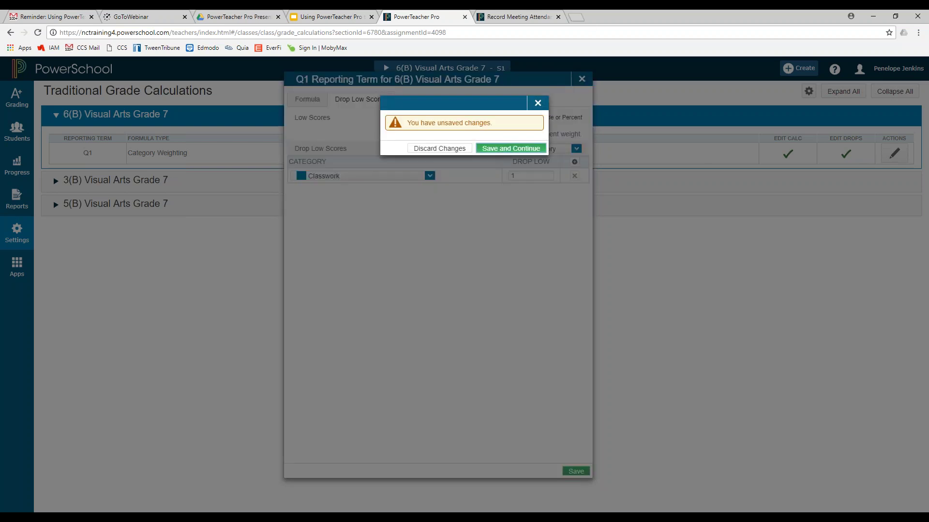
left_click(460, 149)
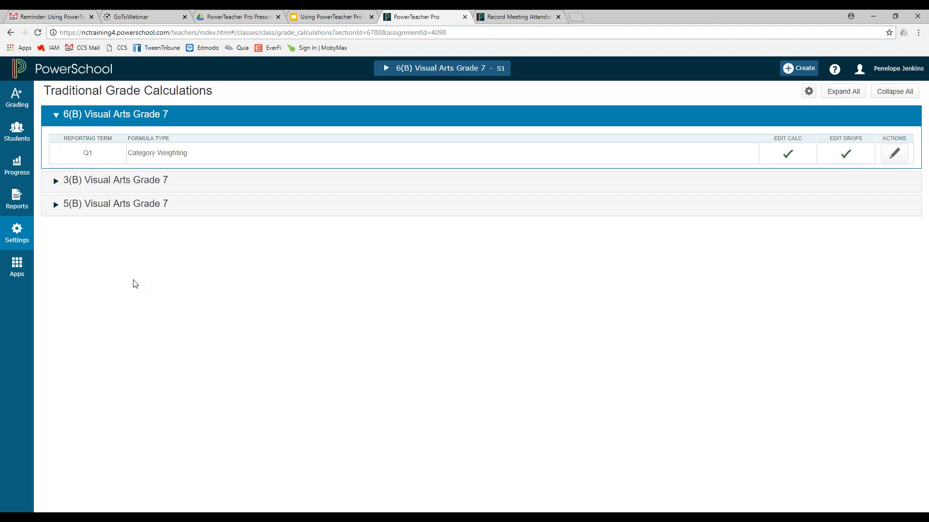
Open the Q1 drop low scores settings for 6(B) Visual Arts Grade 7 again and choose Drop Lowest Overall
left_click(17, 242)
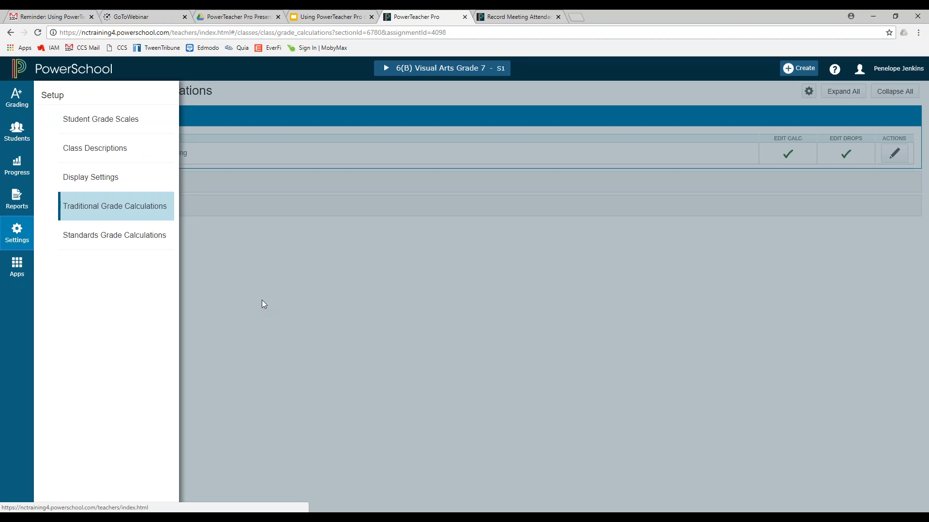
left_click(149, 208)
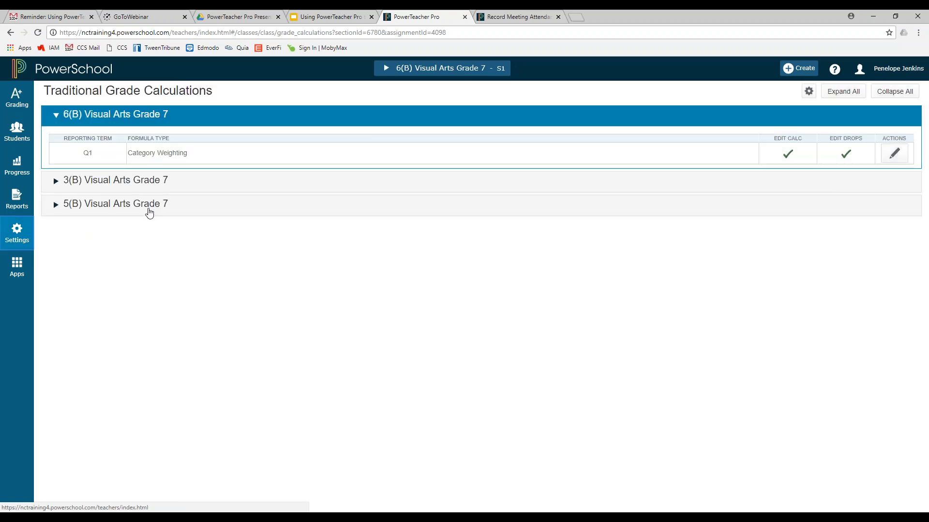
left_click(896, 155)
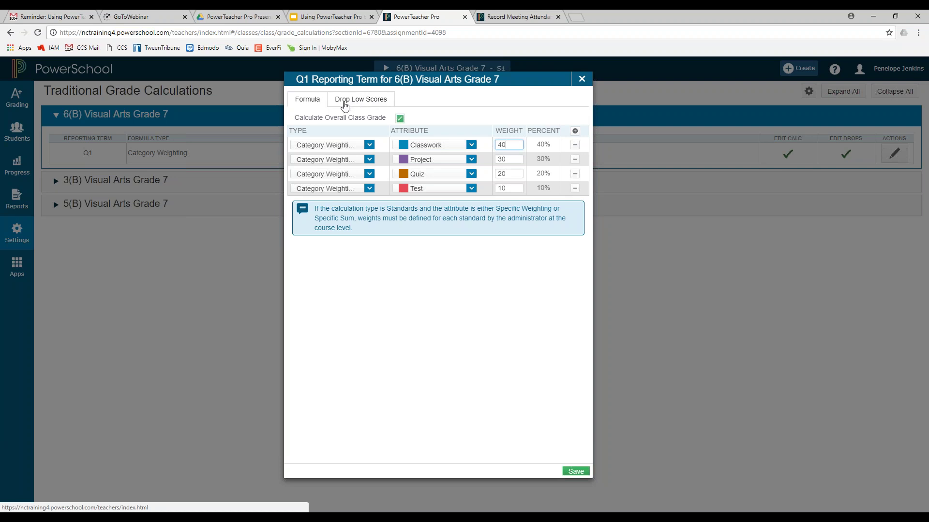
left_click(374, 99)
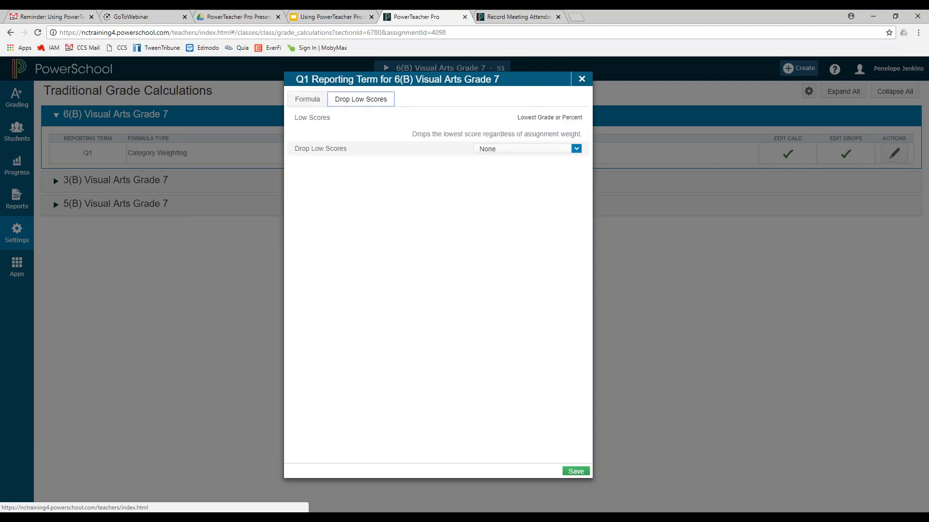
left_click(575, 149)
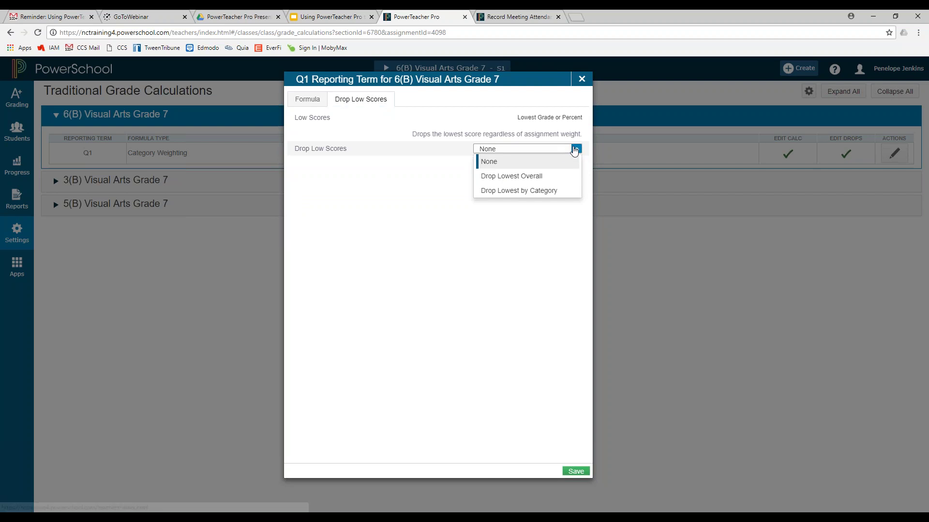
left_click(503, 177)
left_click(550, 164)
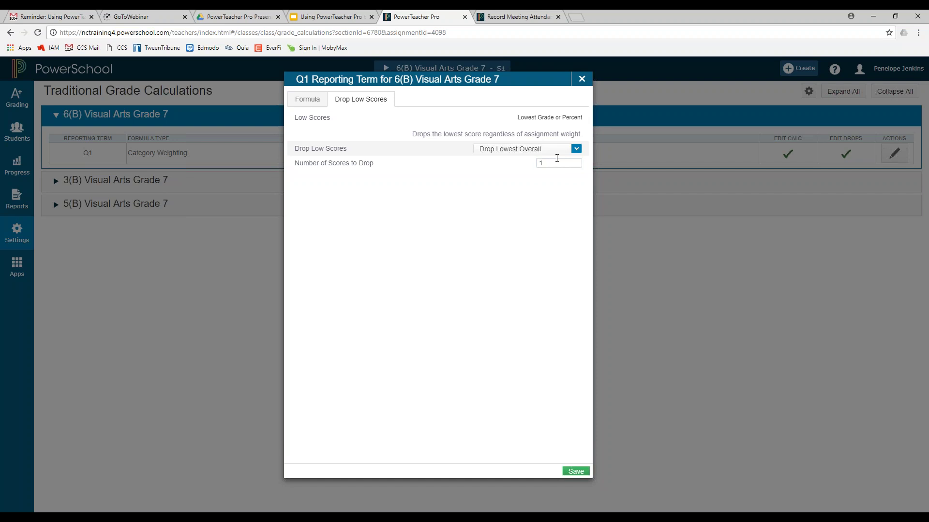
Change the low score handling to Drop Lowest by Category and set the Quiz category to drop 5 scores
left_click(576, 149)
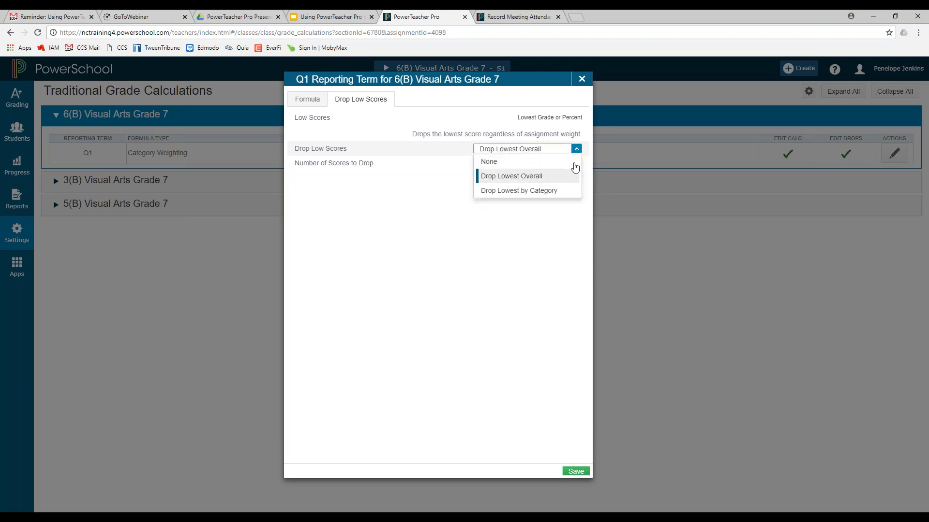
left_click(562, 192)
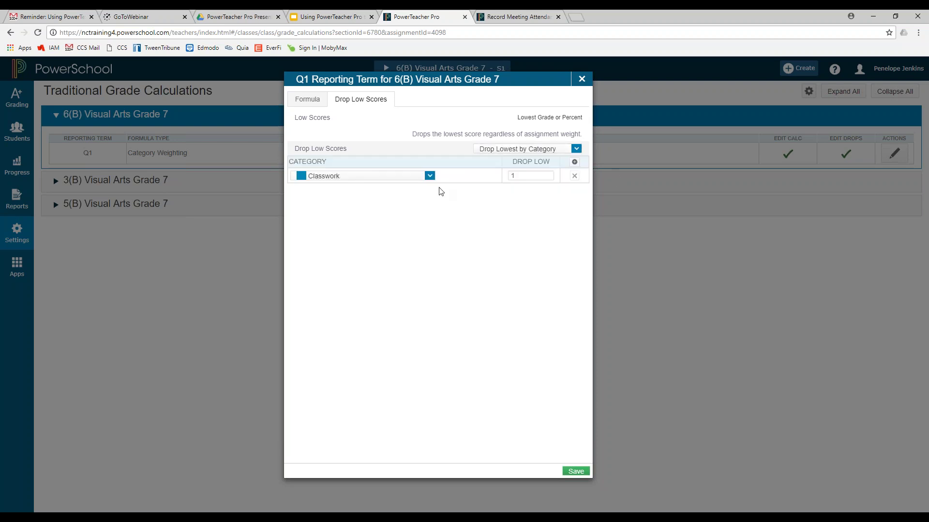
left_click(418, 179)
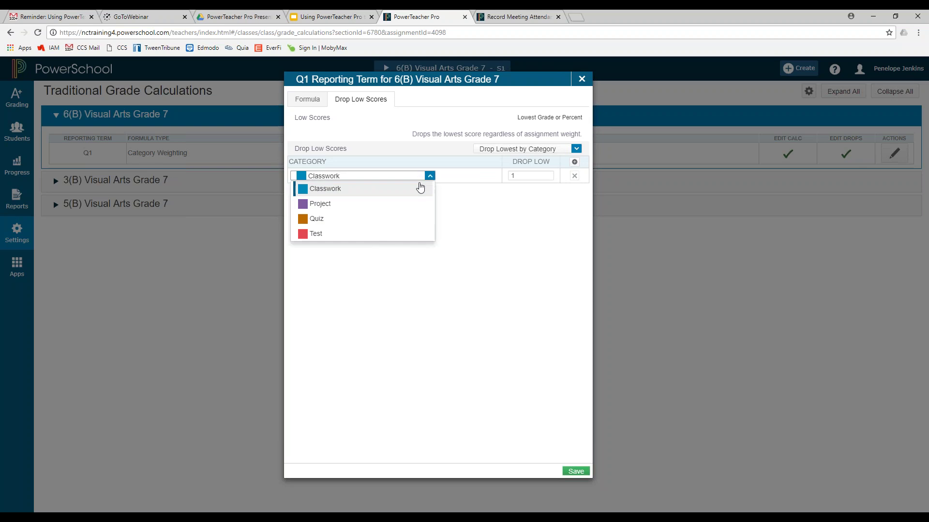
left_click(336, 221)
left_click(534, 178)
key("BackSpace")
type("5")
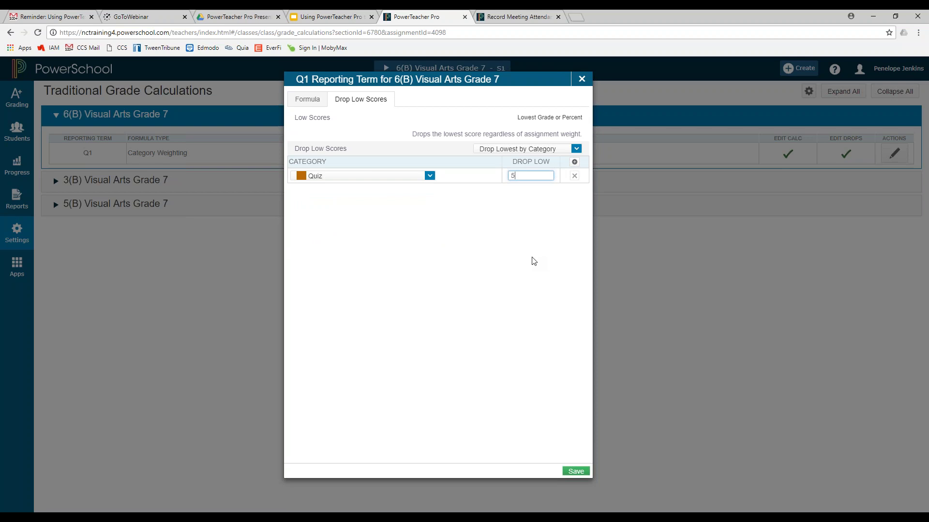
left_click(507, 271)
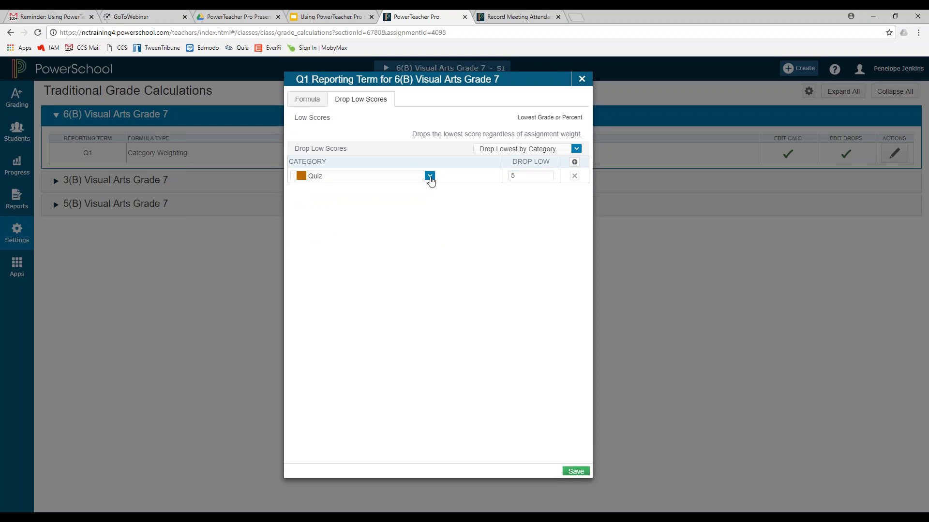
Add drops of 5 scores for Classwork and 1 for Project, save, and reopen the Q1 drop low scores settings to check them
left_click(574, 162)
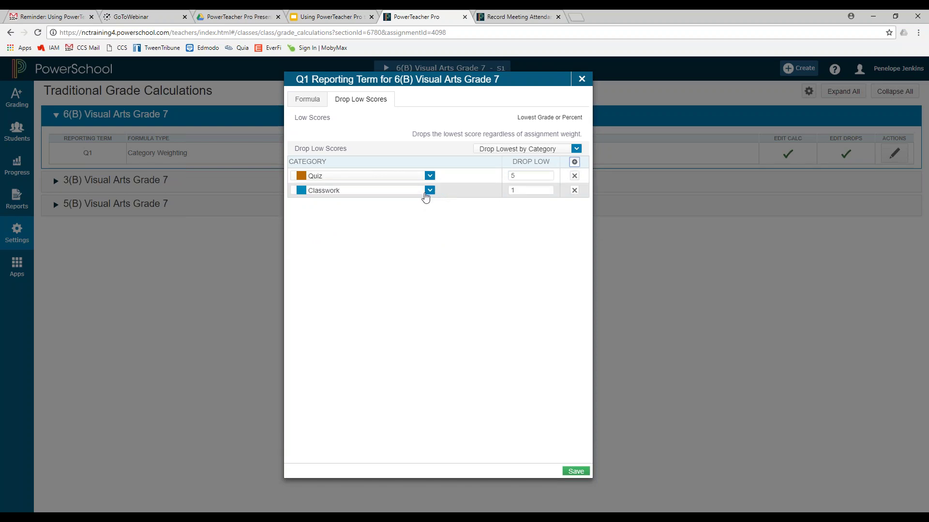
double_click(540, 190)
type("5")
left_click(574, 162)
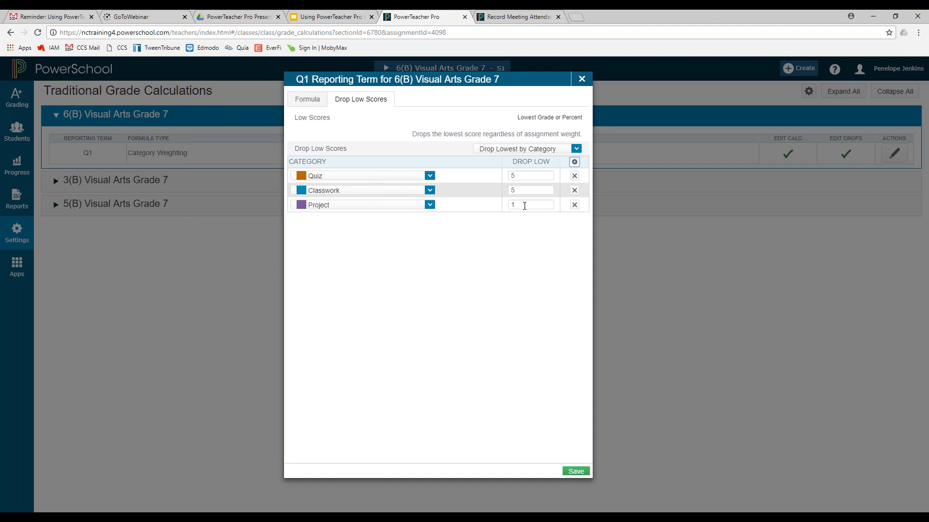
left_click(570, 475)
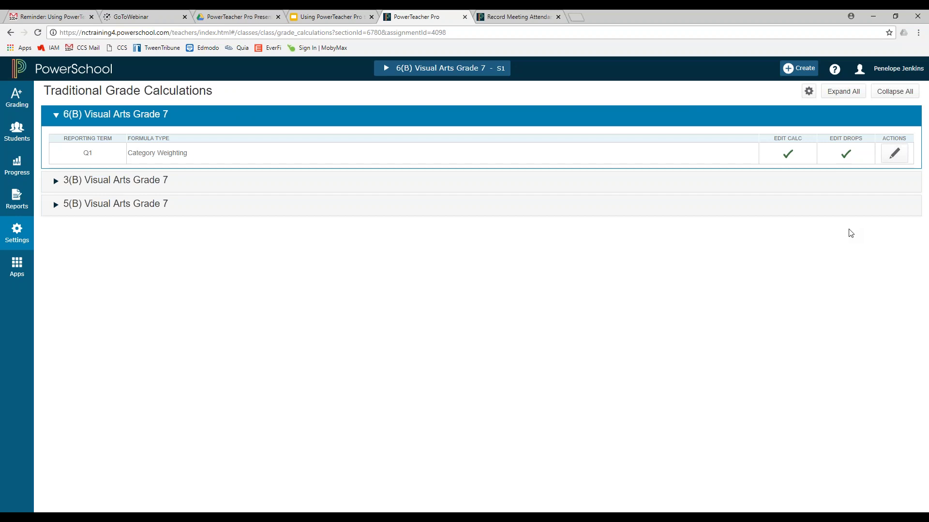
left_click(894, 154)
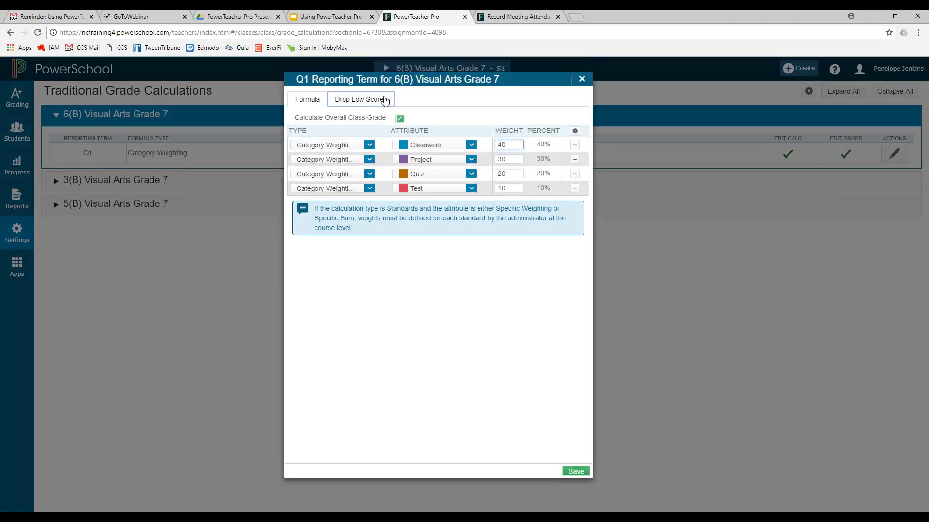
left_click(368, 99)
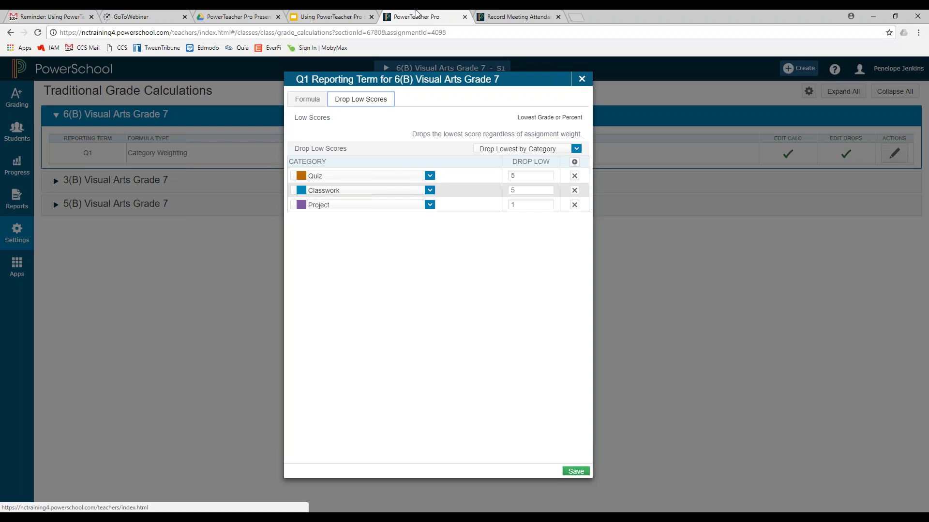
Switch to the Google Slides presentation and advance to the "Please complete..." slide
left_click(330, 17)
key("Right")
key("Right")
key("Right")
key("Right")
key("Right")
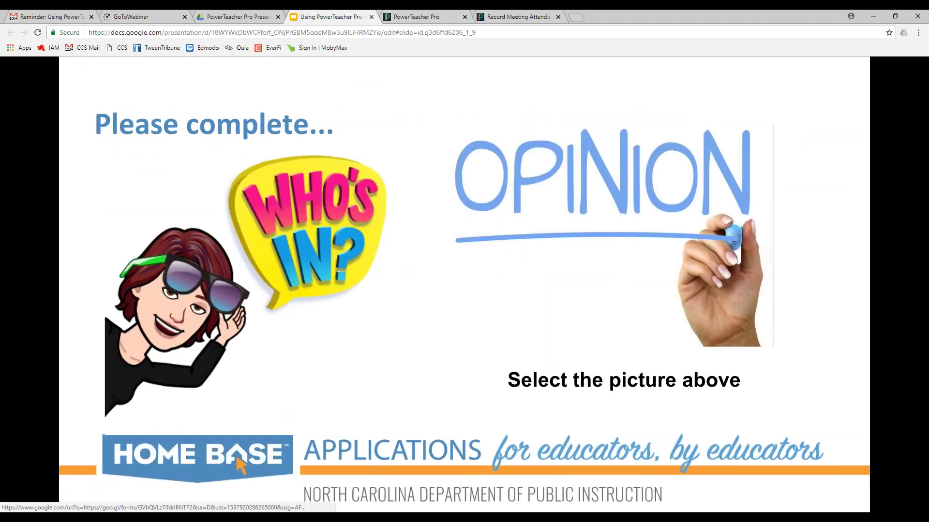